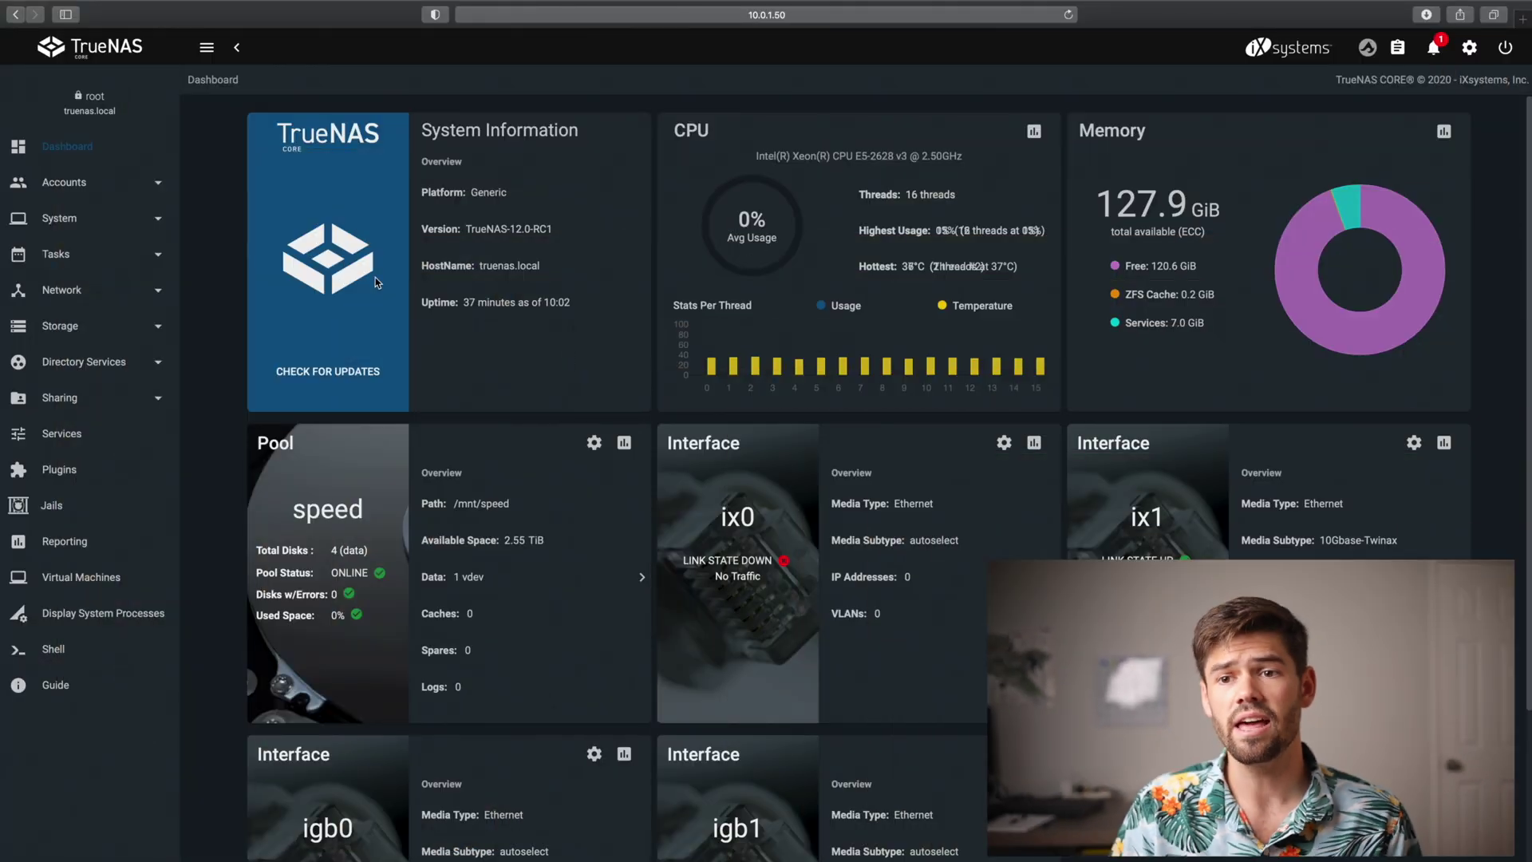
# Expand the Storage menu in the sidebar to show pools and snapshots
pyautogui.click(112, 326)
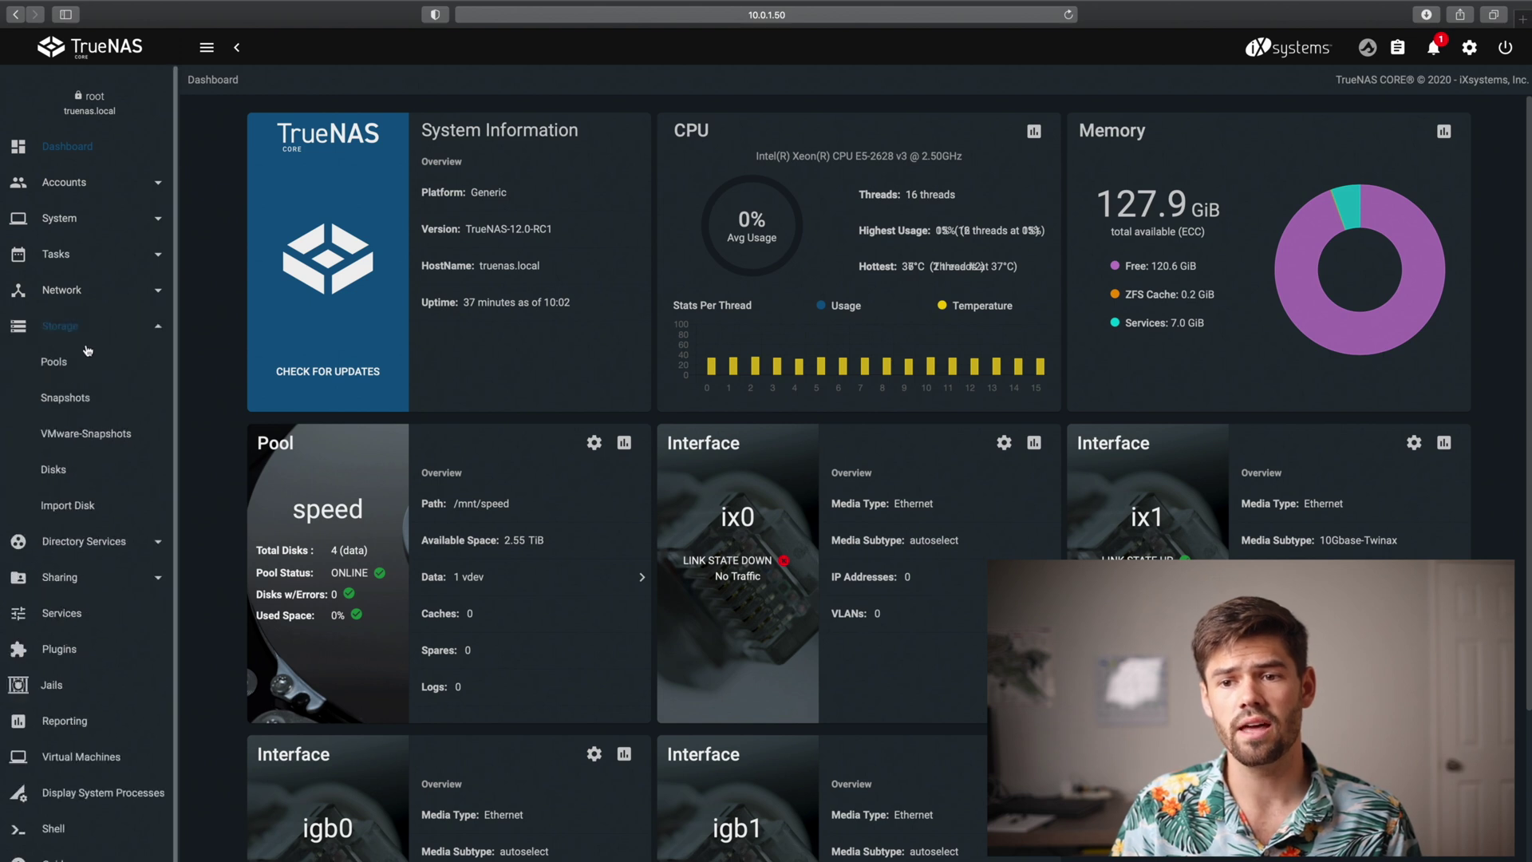
# Add a dataset 'edit' on pool speed, commented 'for video editing', with Sync disabled
pyautogui.click(64, 370)
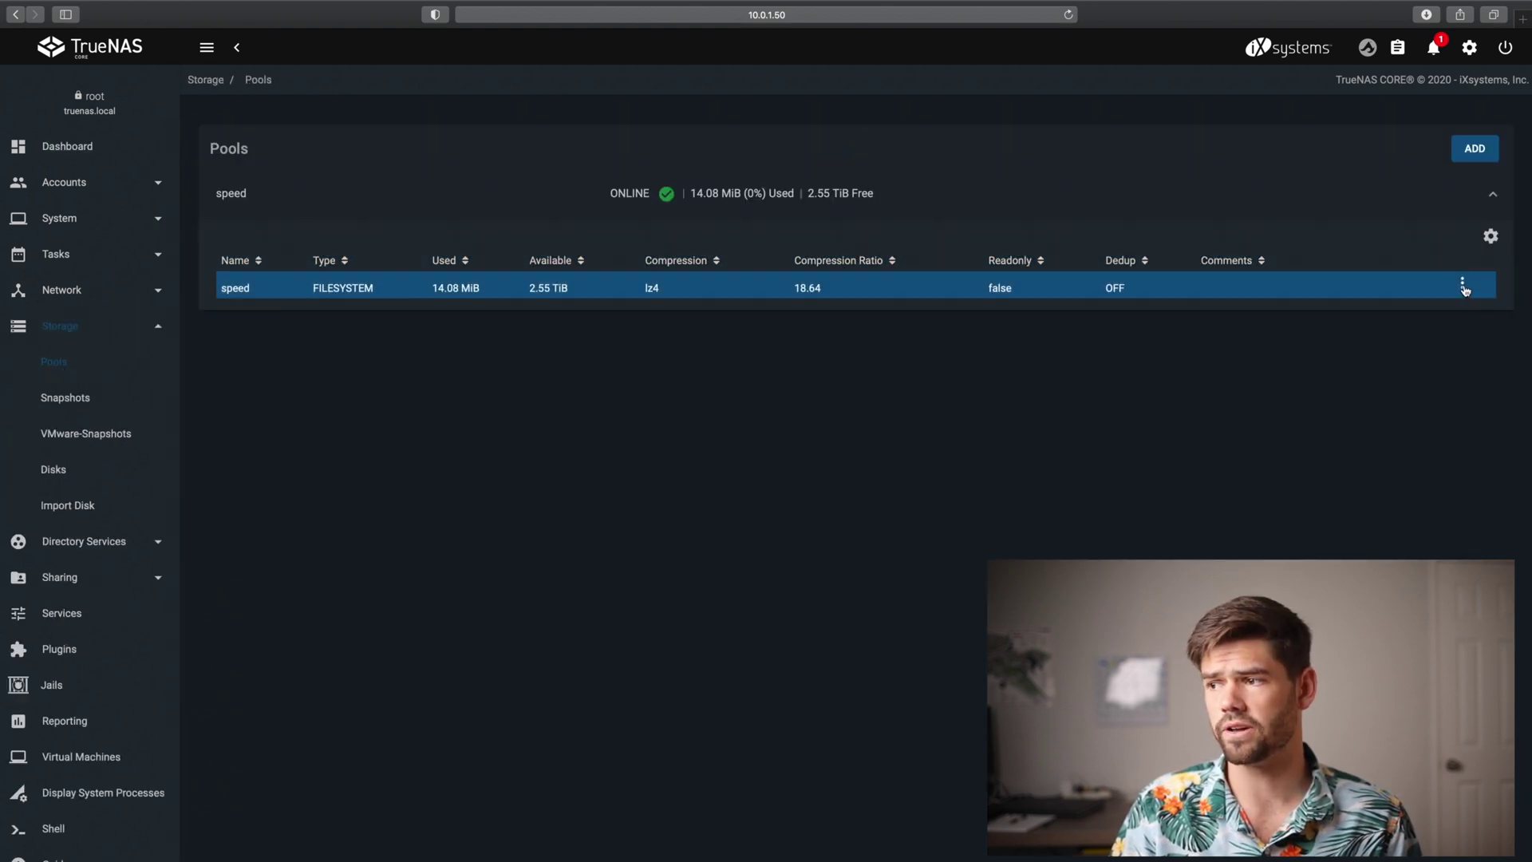
pyautogui.click(1462, 283)
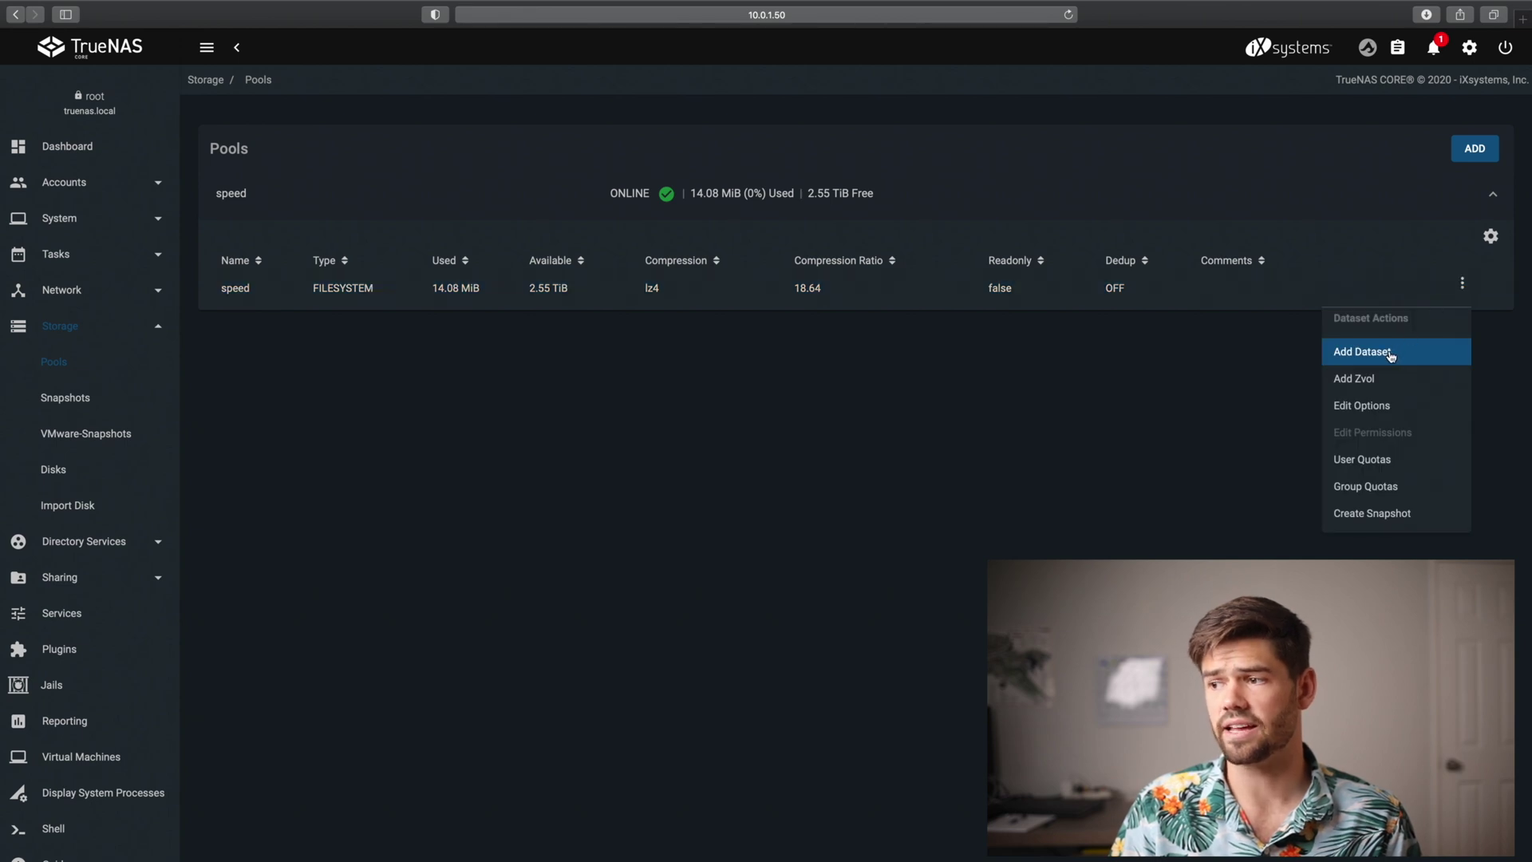
pyautogui.click(1392, 356)
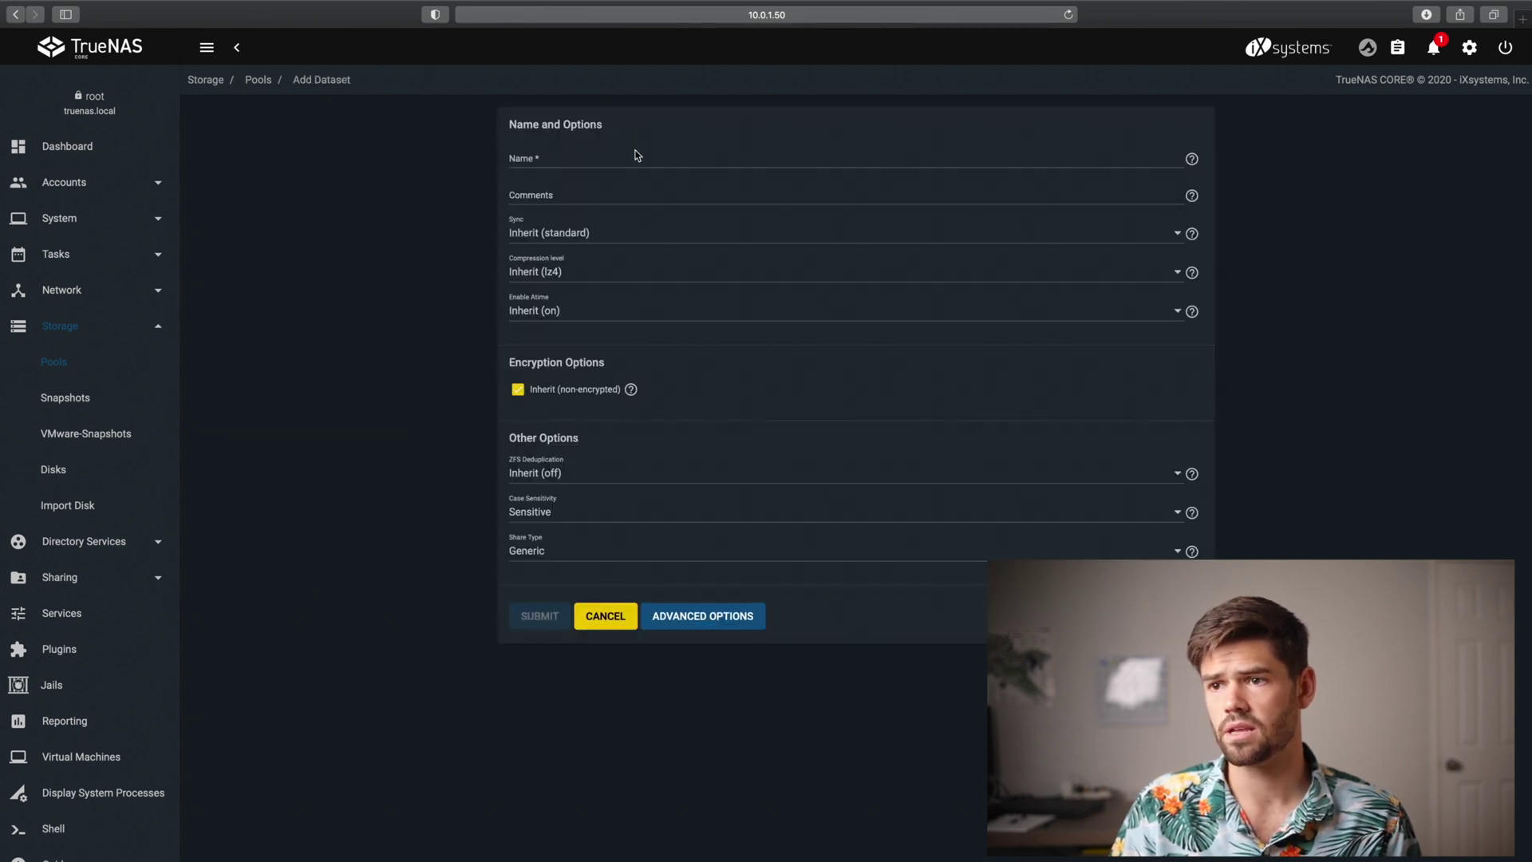
pyautogui.click(591, 164)
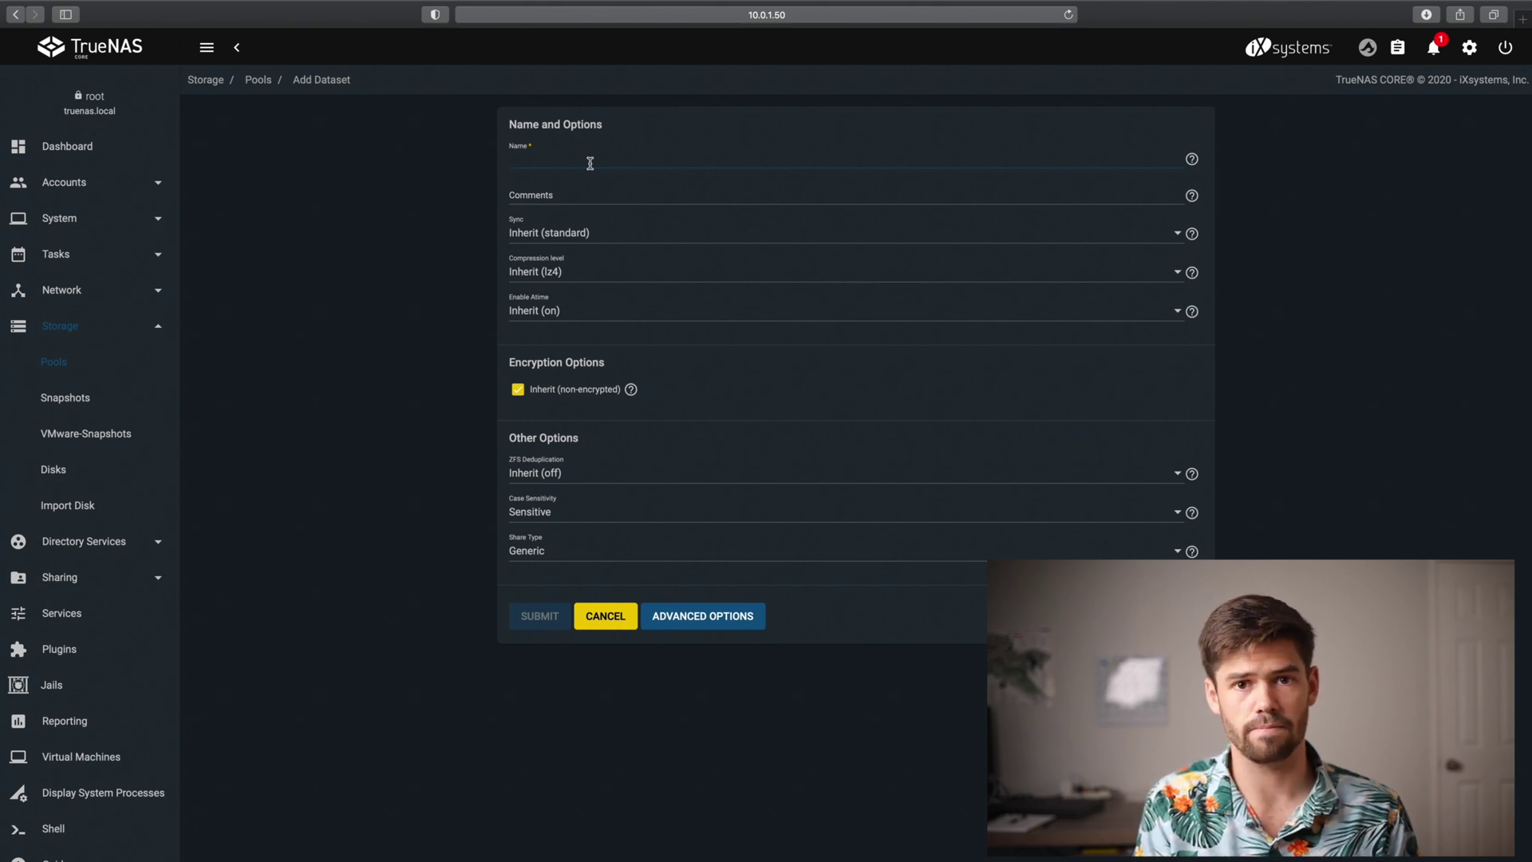
pyautogui.write('edit')
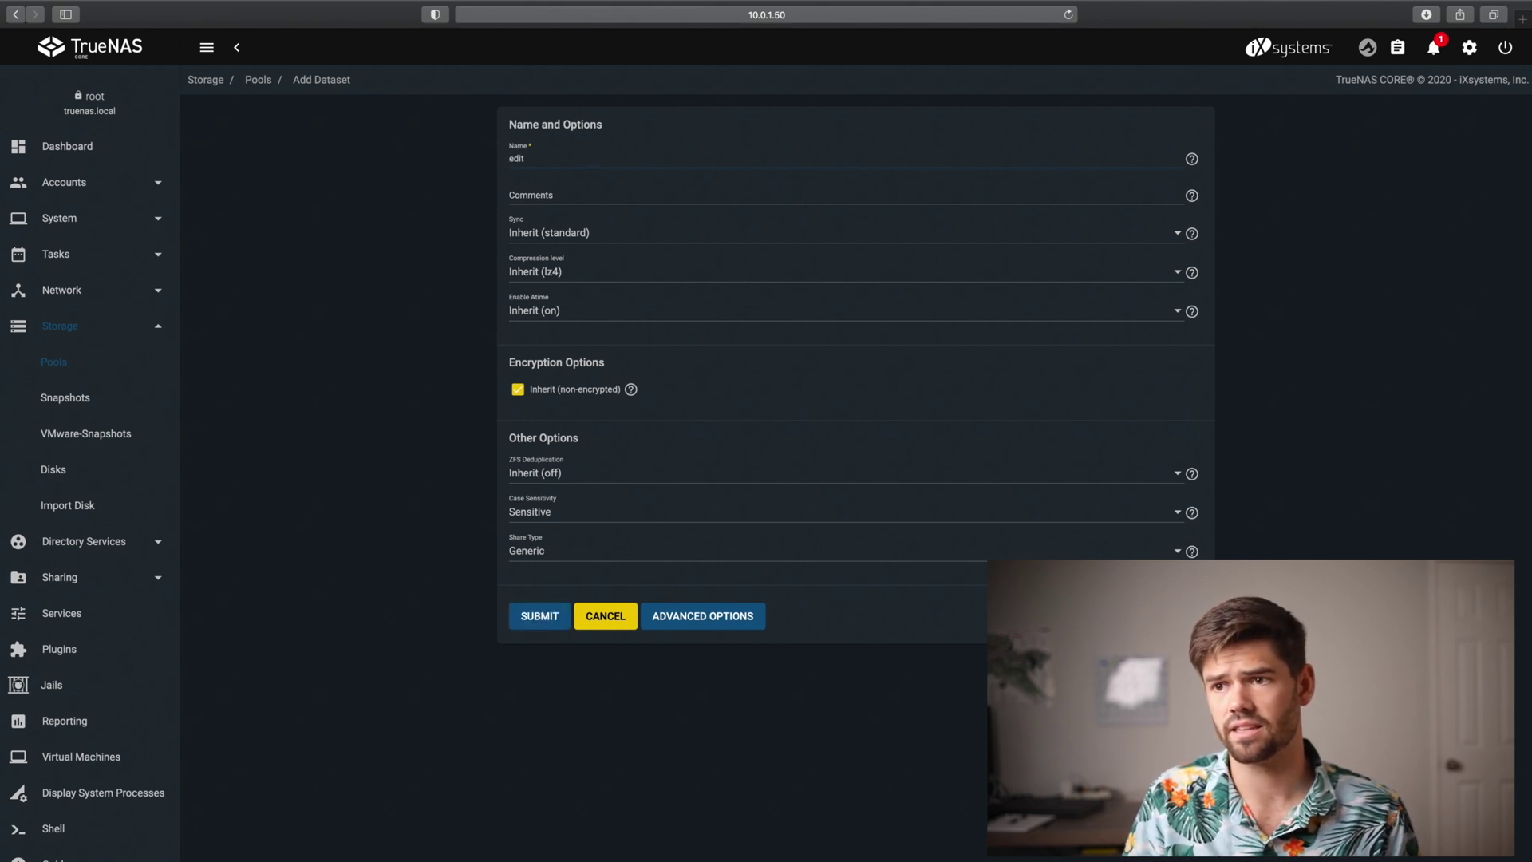
pyautogui.click(547, 191)
pyautogui.write('for video editing')
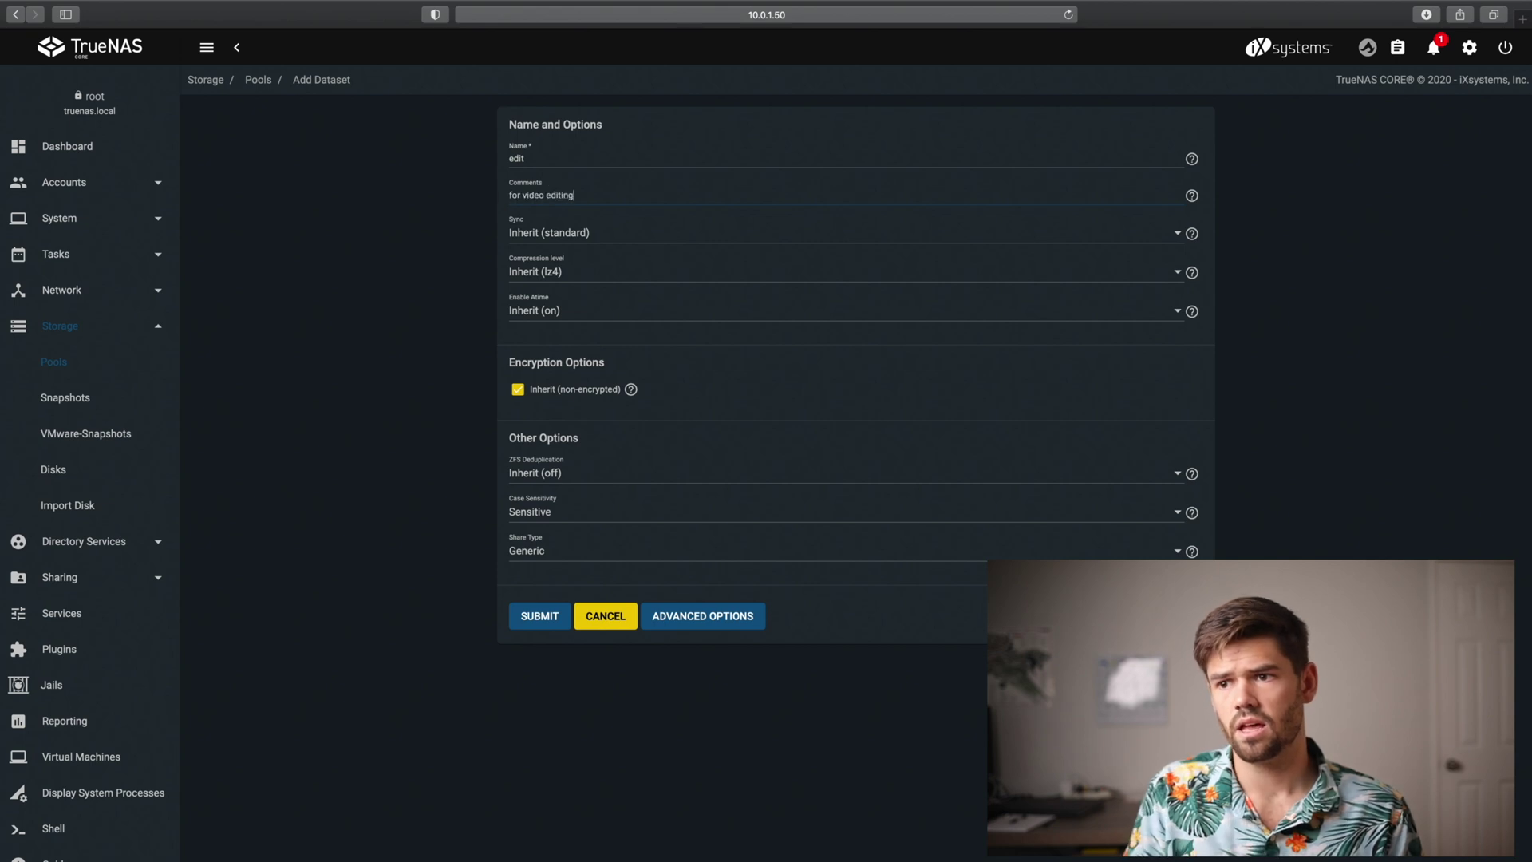
pyautogui.click(568, 233)
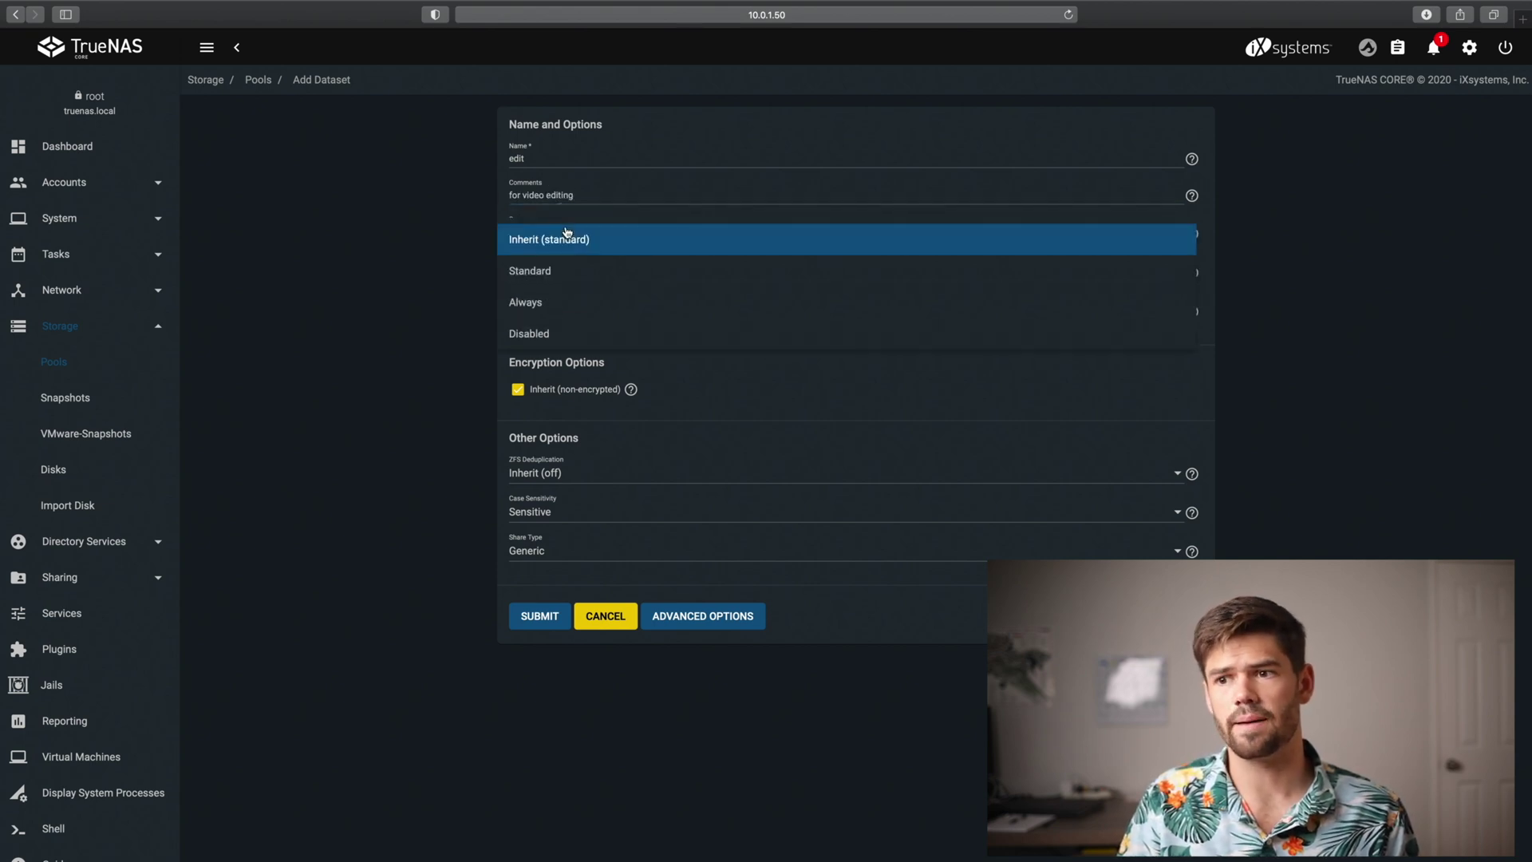
pyautogui.click(551, 343)
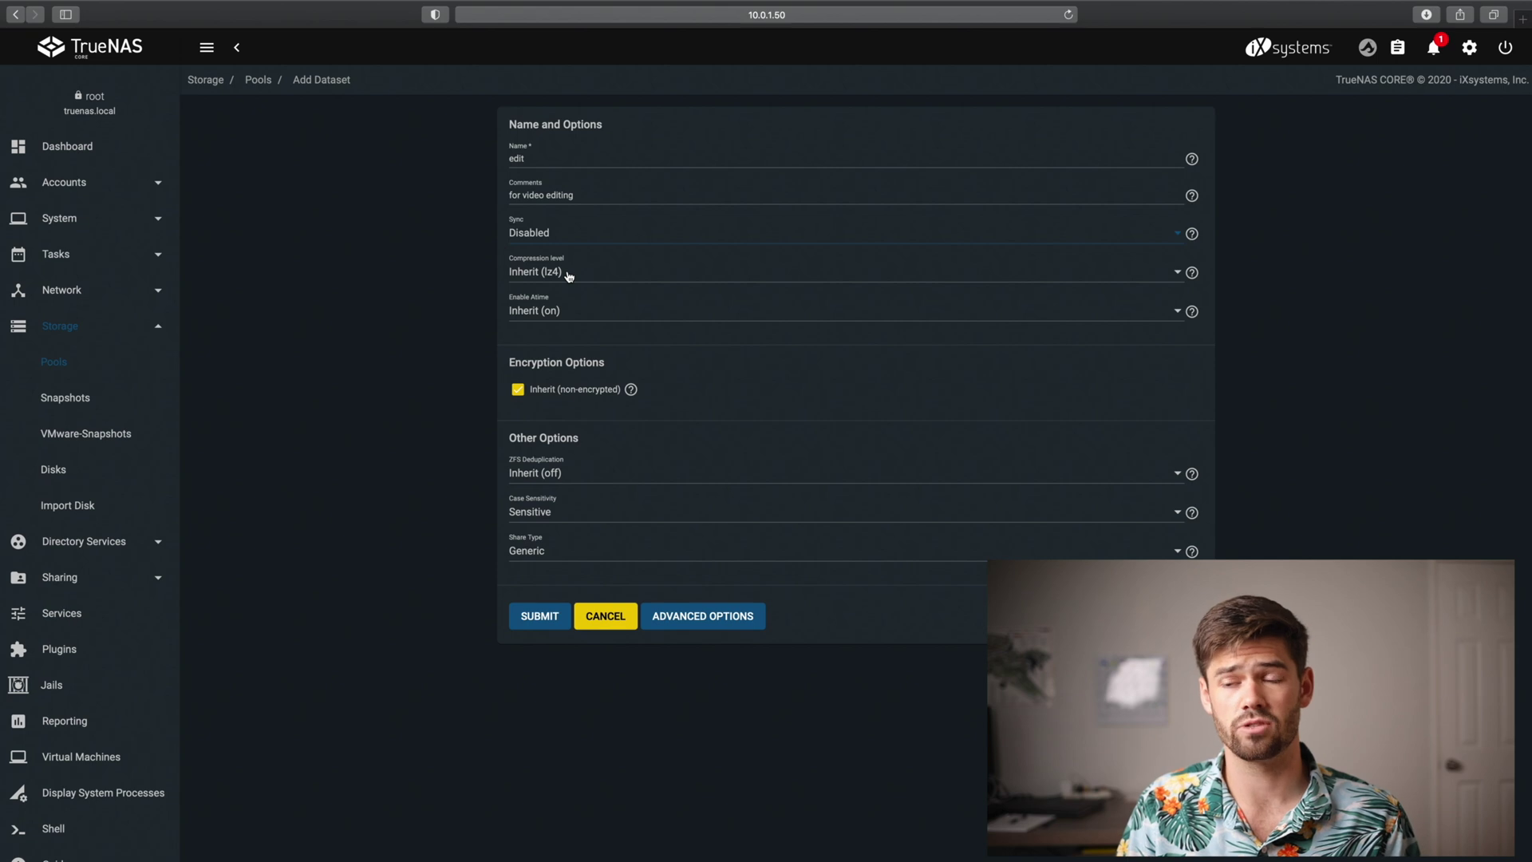
# Set the dataset's compression to gzip (fastest), Atime off, and Share Type SMB
pyautogui.click(569, 276)
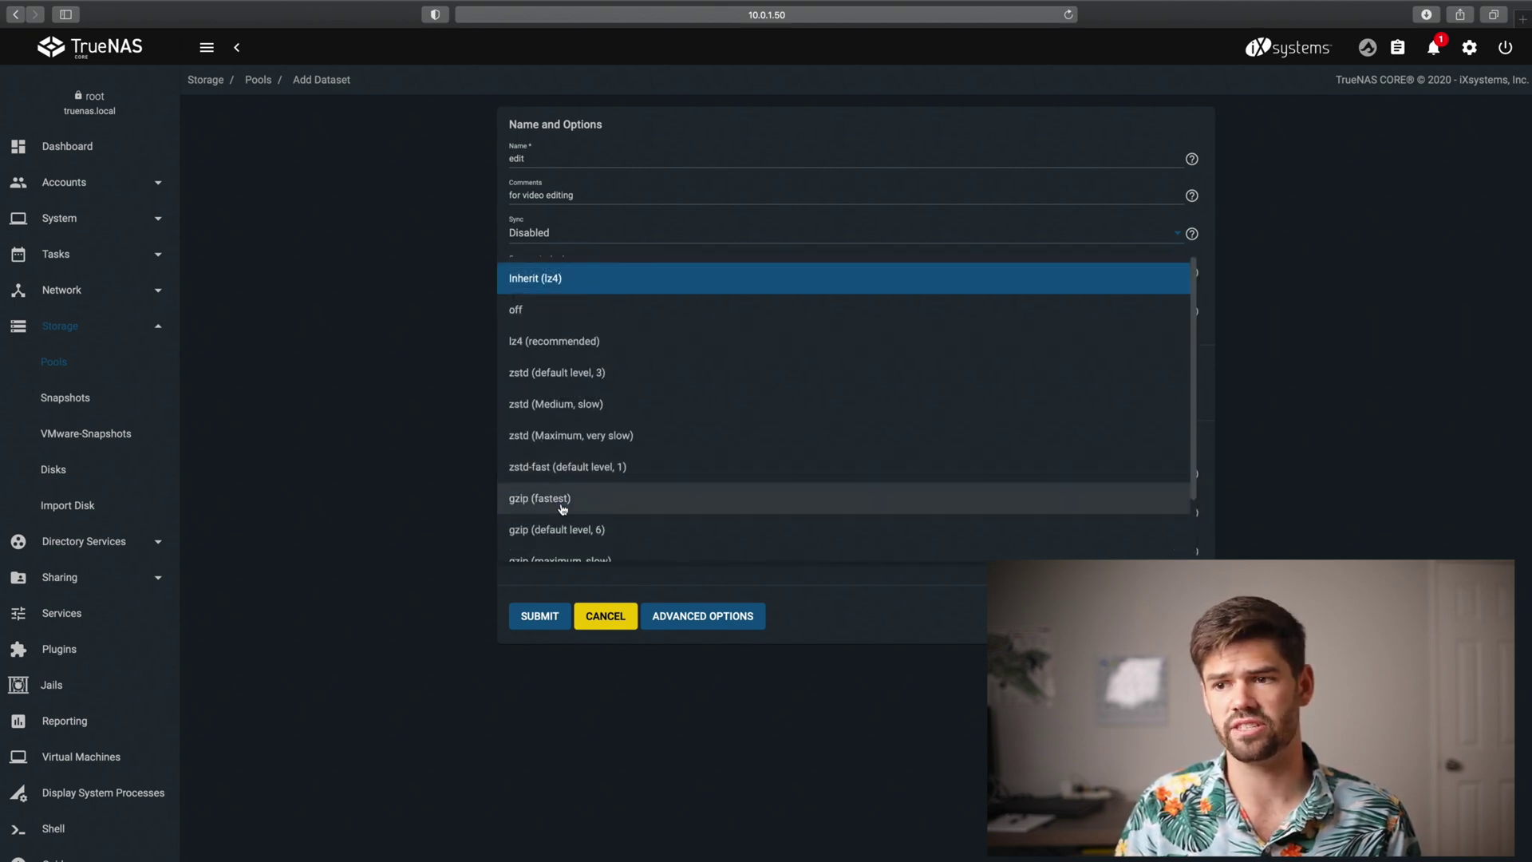
pyautogui.click(553, 504)
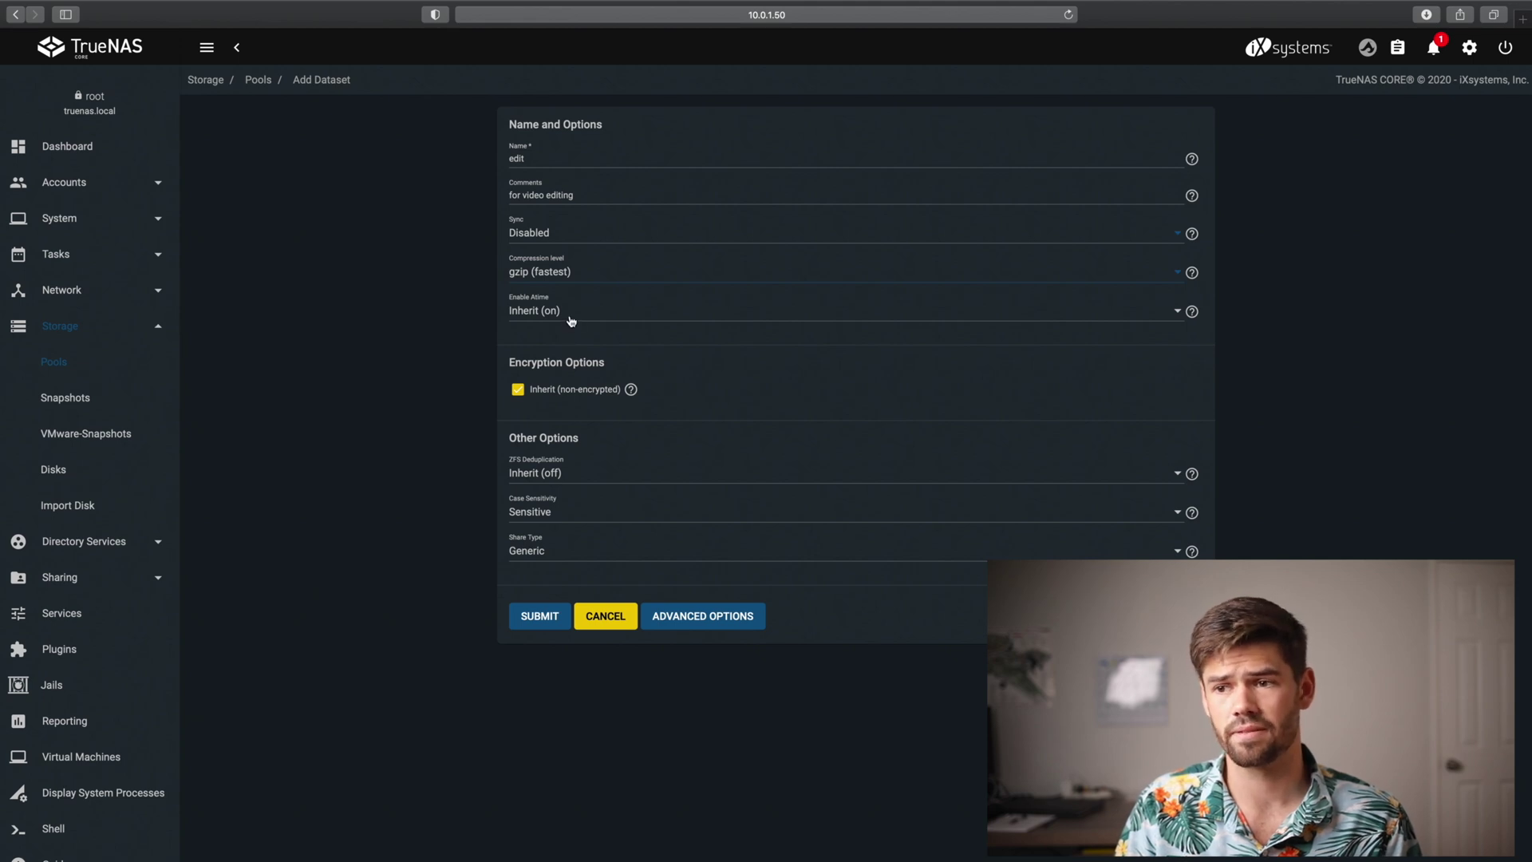
pyautogui.click(603, 320)
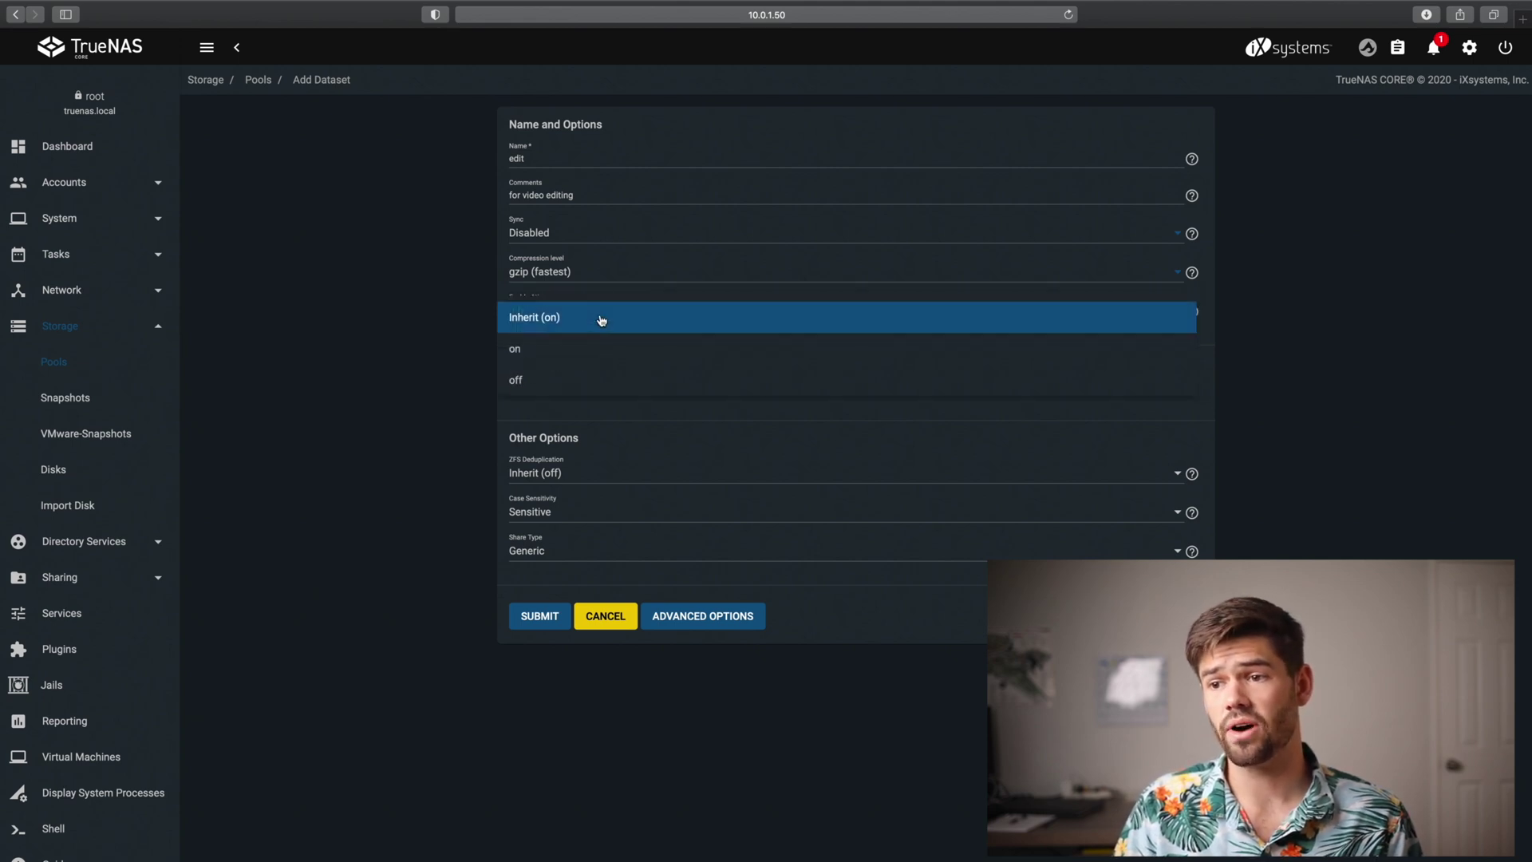
pyautogui.click(545, 392)
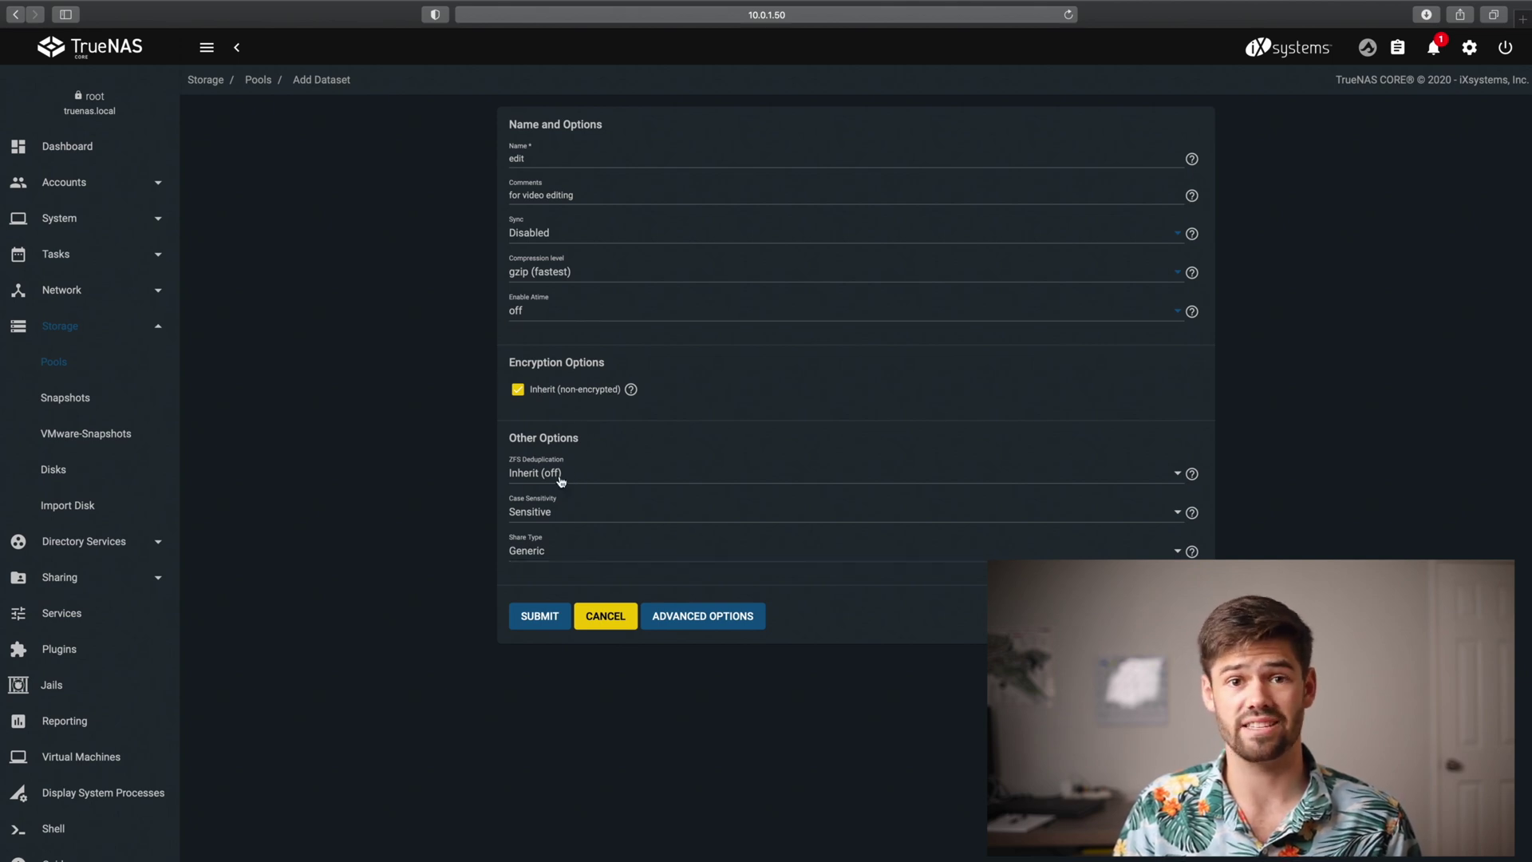
pyautogui.click(563, 550)
pyautogui.click(558, 588)
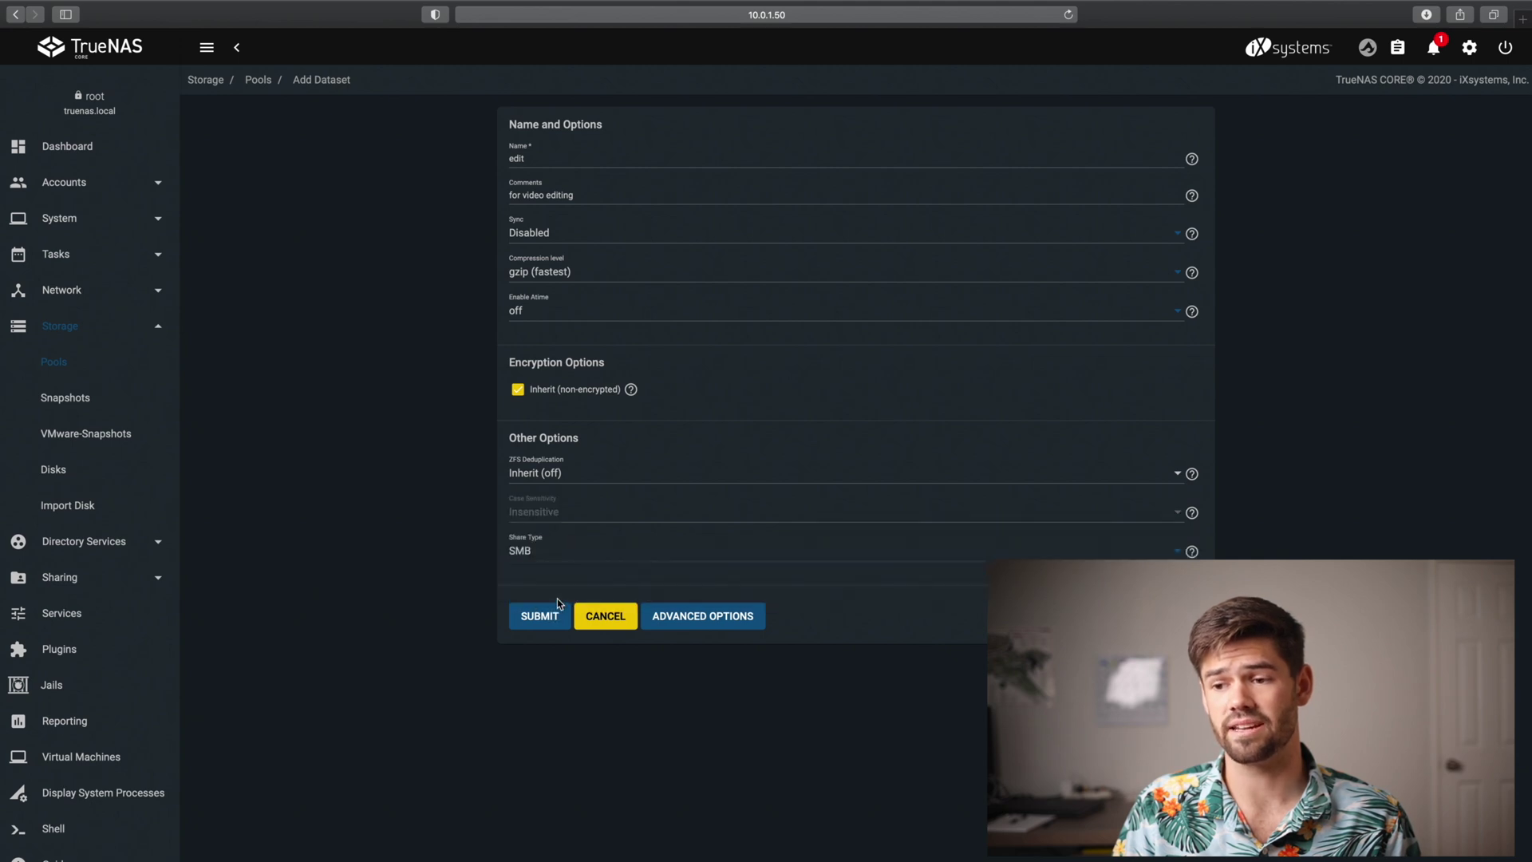
pyautogui.click(728, 616)
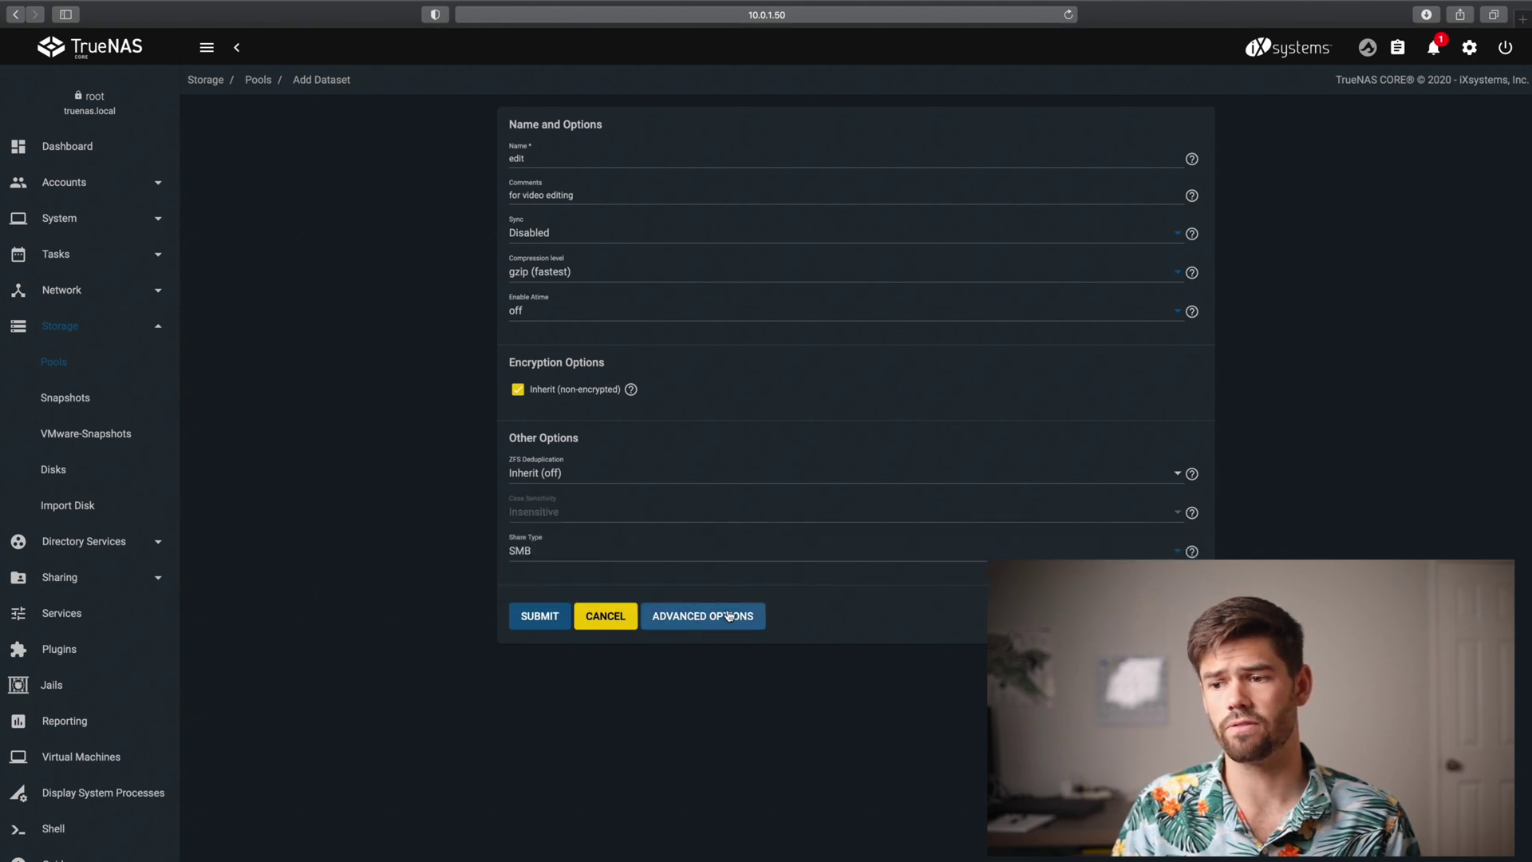
# Review the advanced options and submit the 'edit' dataset with gzip-1 compression
pyautogui.scroll(-2, 713, 635)
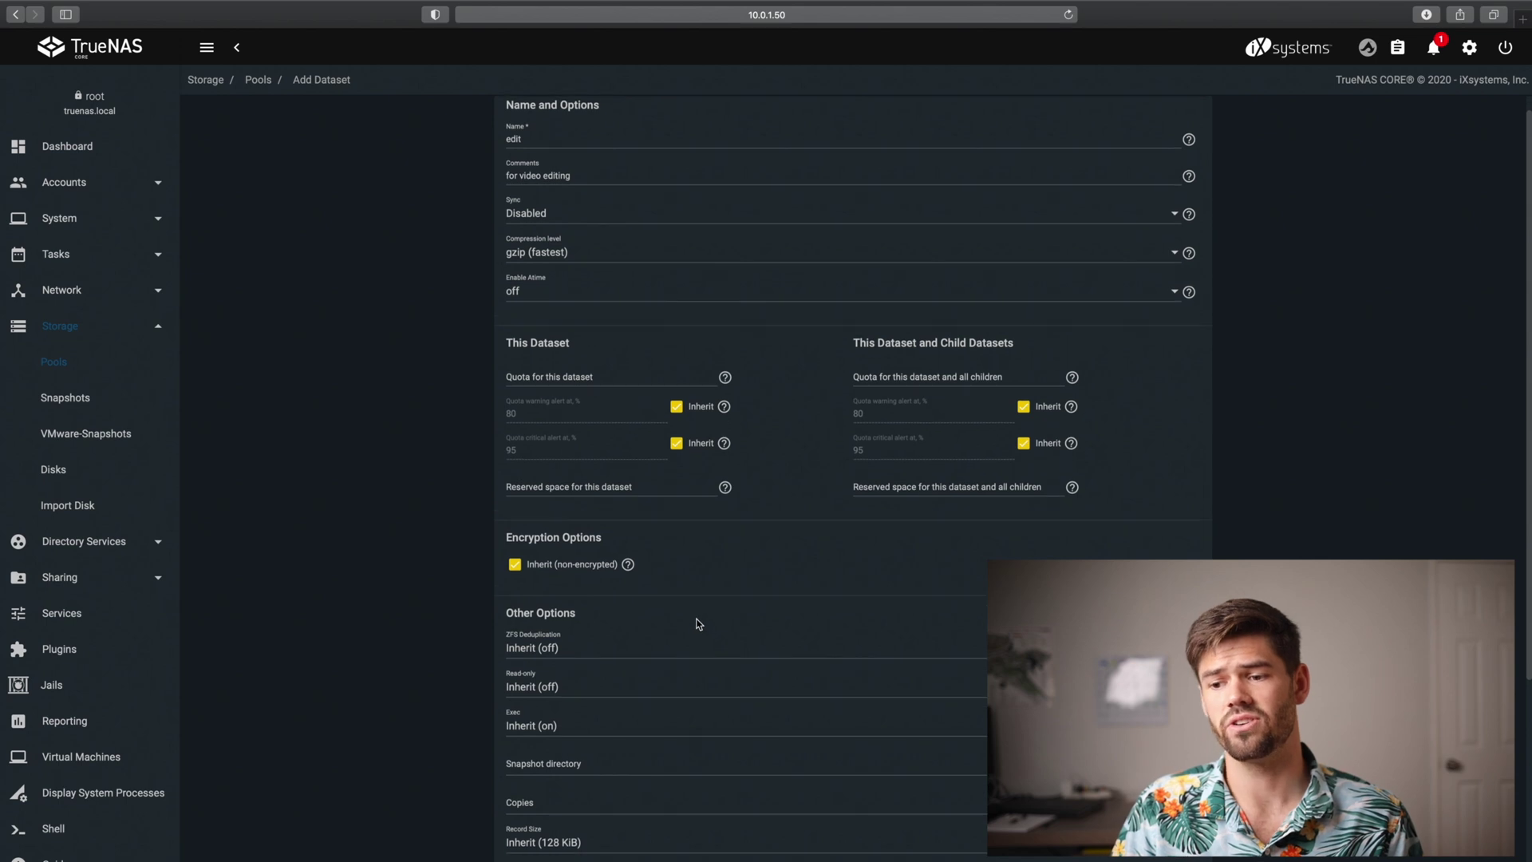
pyautogui.scroll(-4, 666, 622)
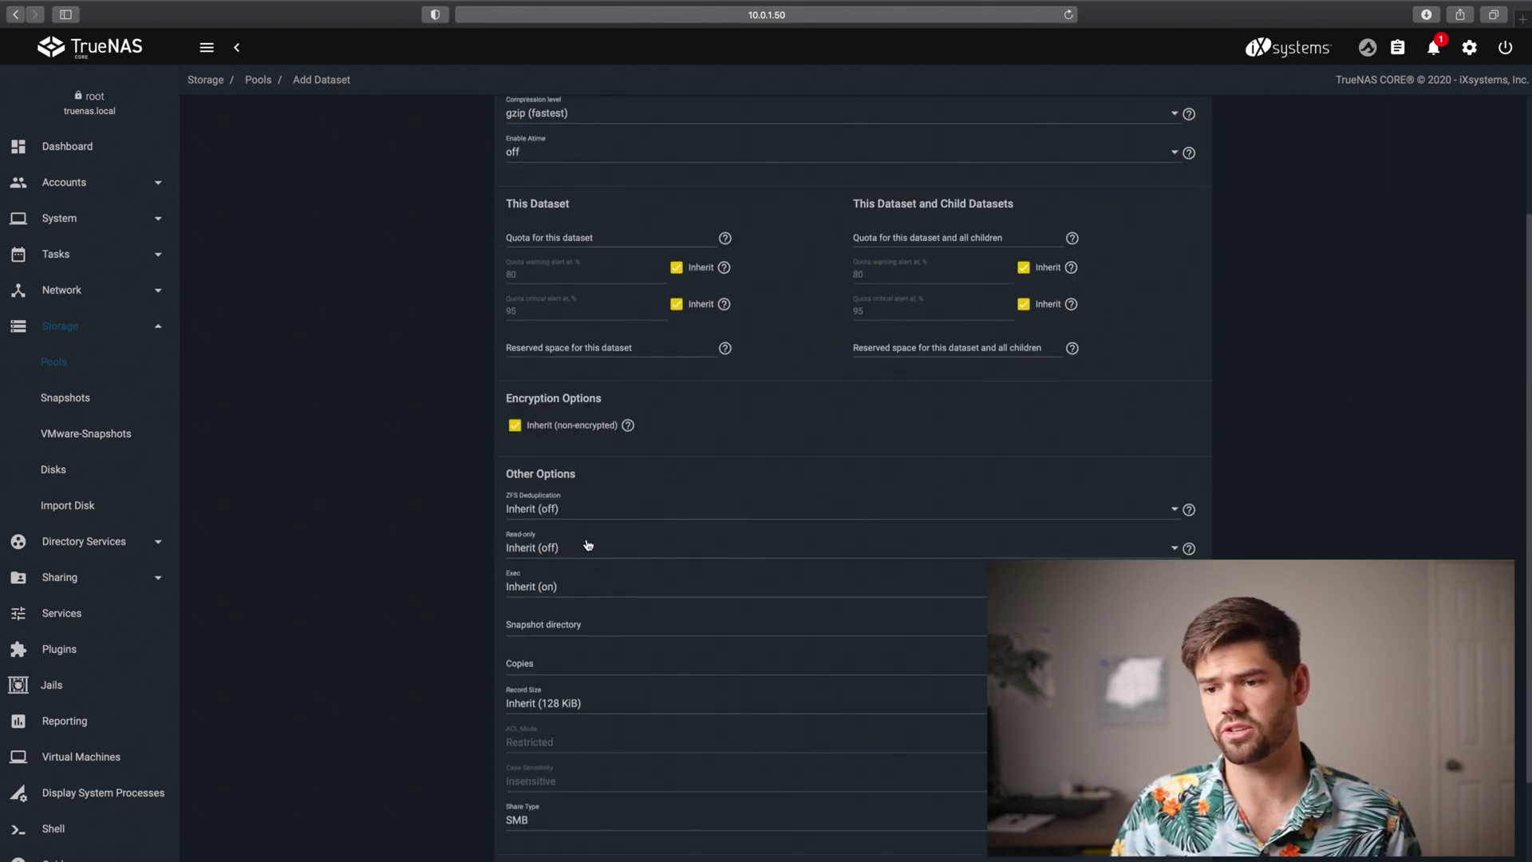
pyautogui.scroll(-3, 588, 547)
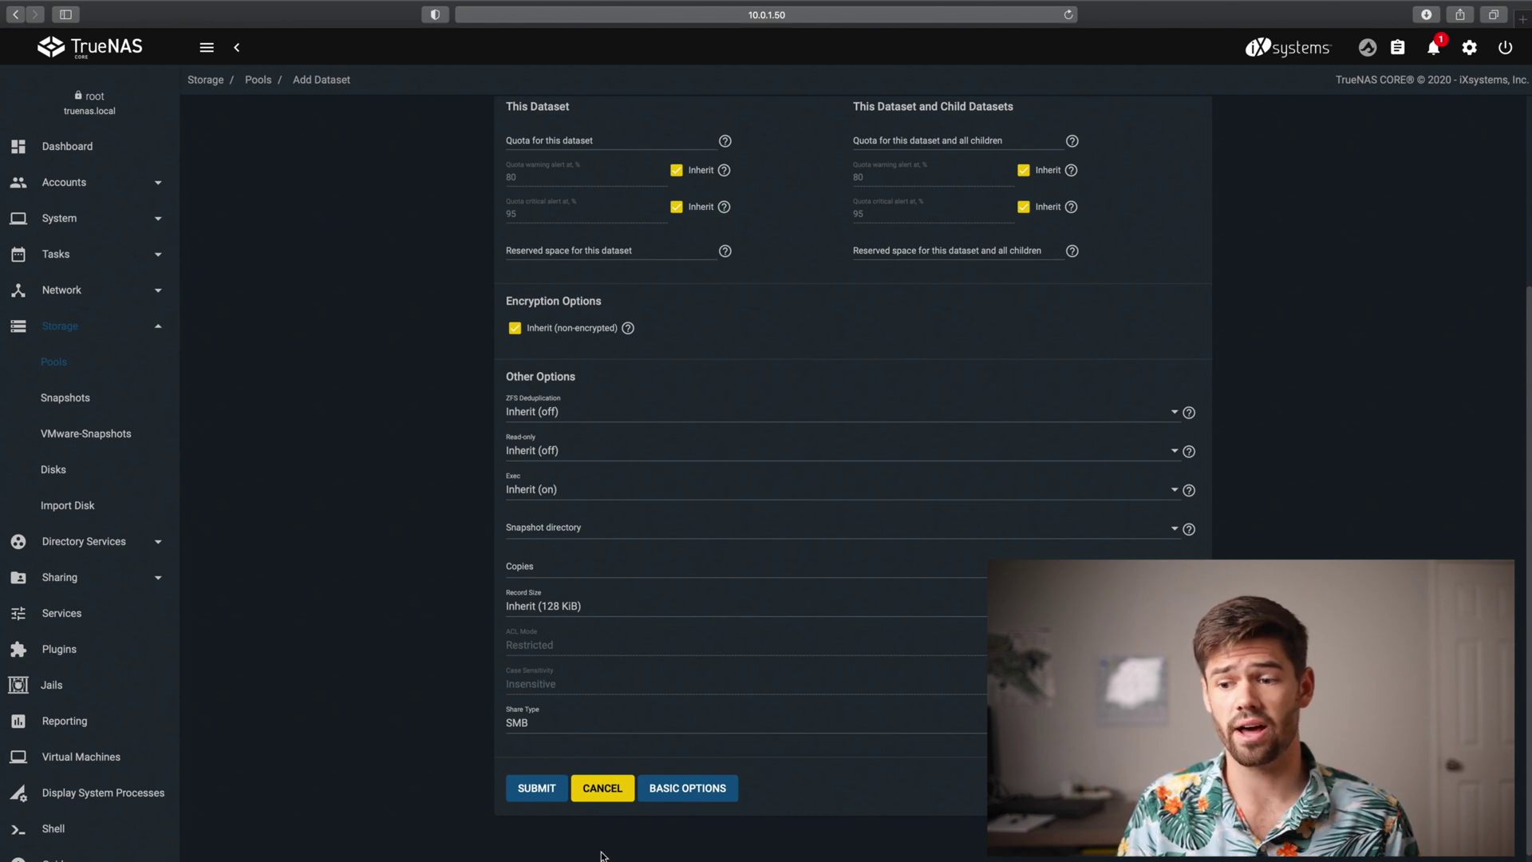
pyautogui.click(536, 792)
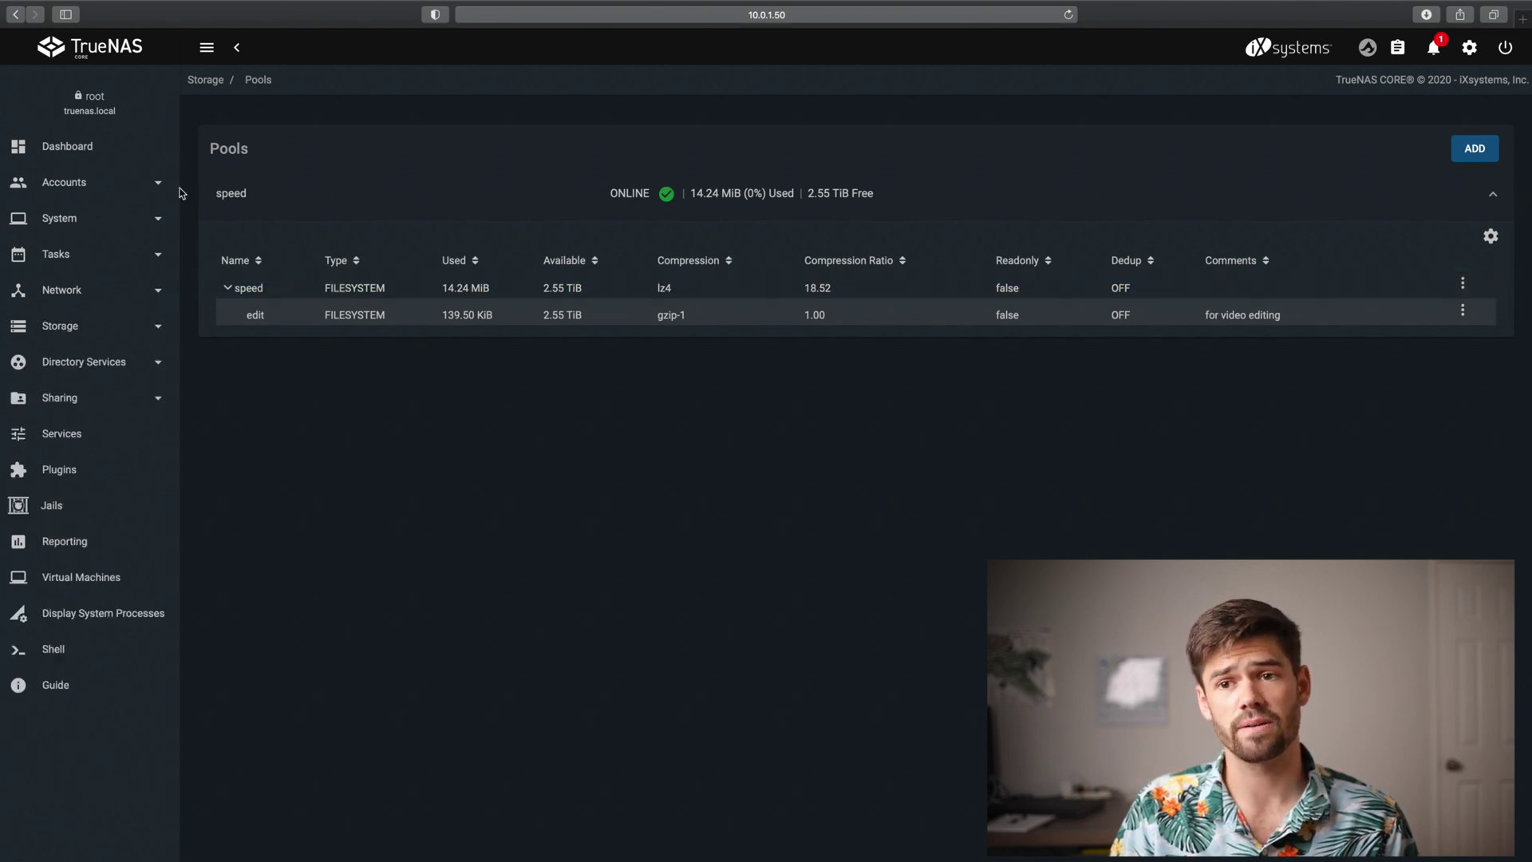
# Create the group 'editor' with GID 1000 under Accounts > Groups
pyautogui.click(118, 184)
pyautogui.click(71, 222)
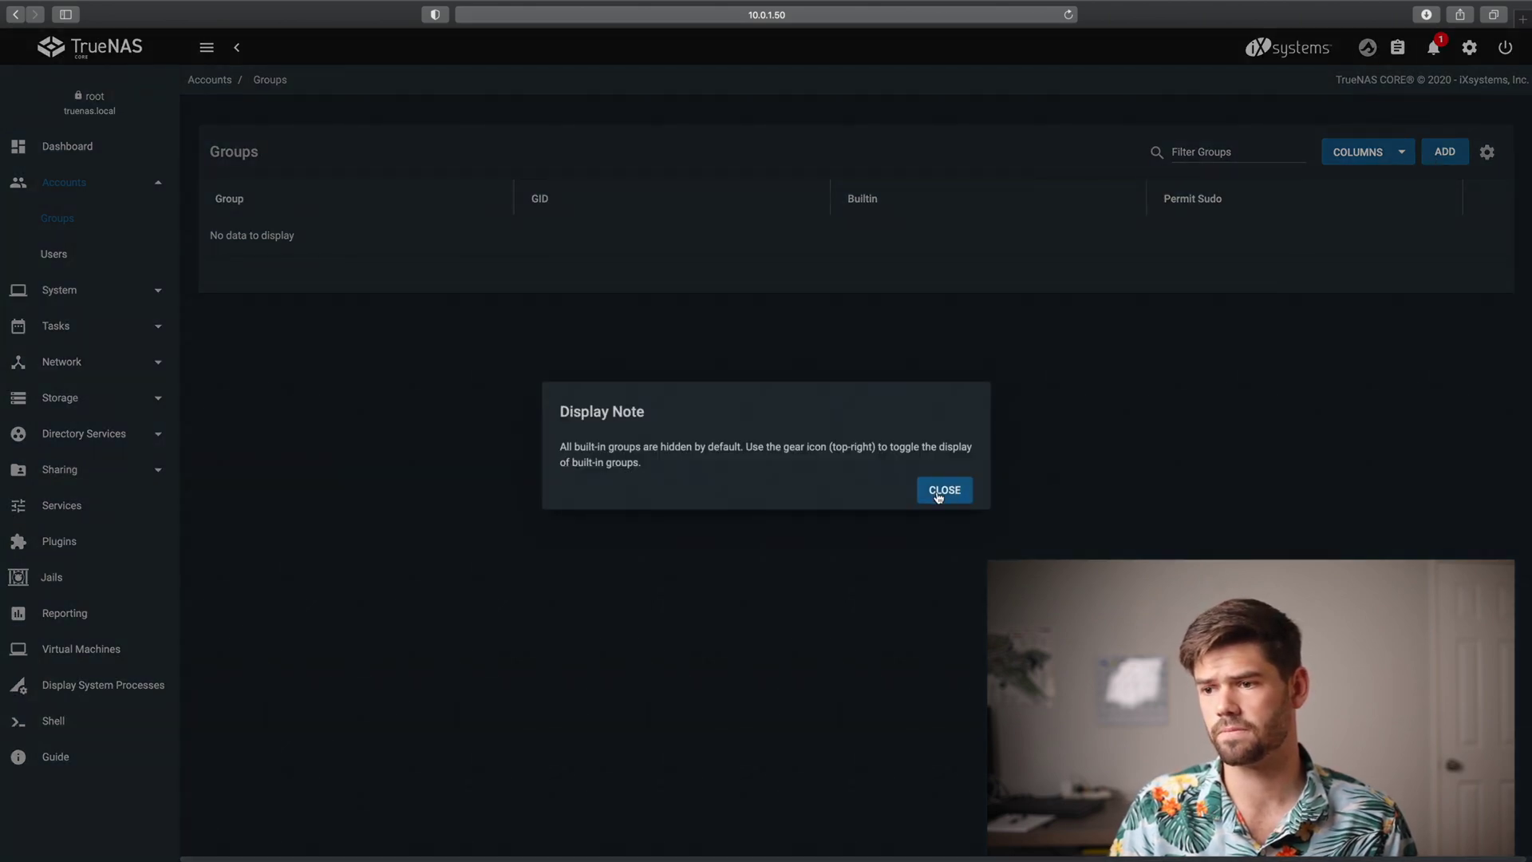
pyautogui.click(938, 495)
pyautogui.click(1441, 150)
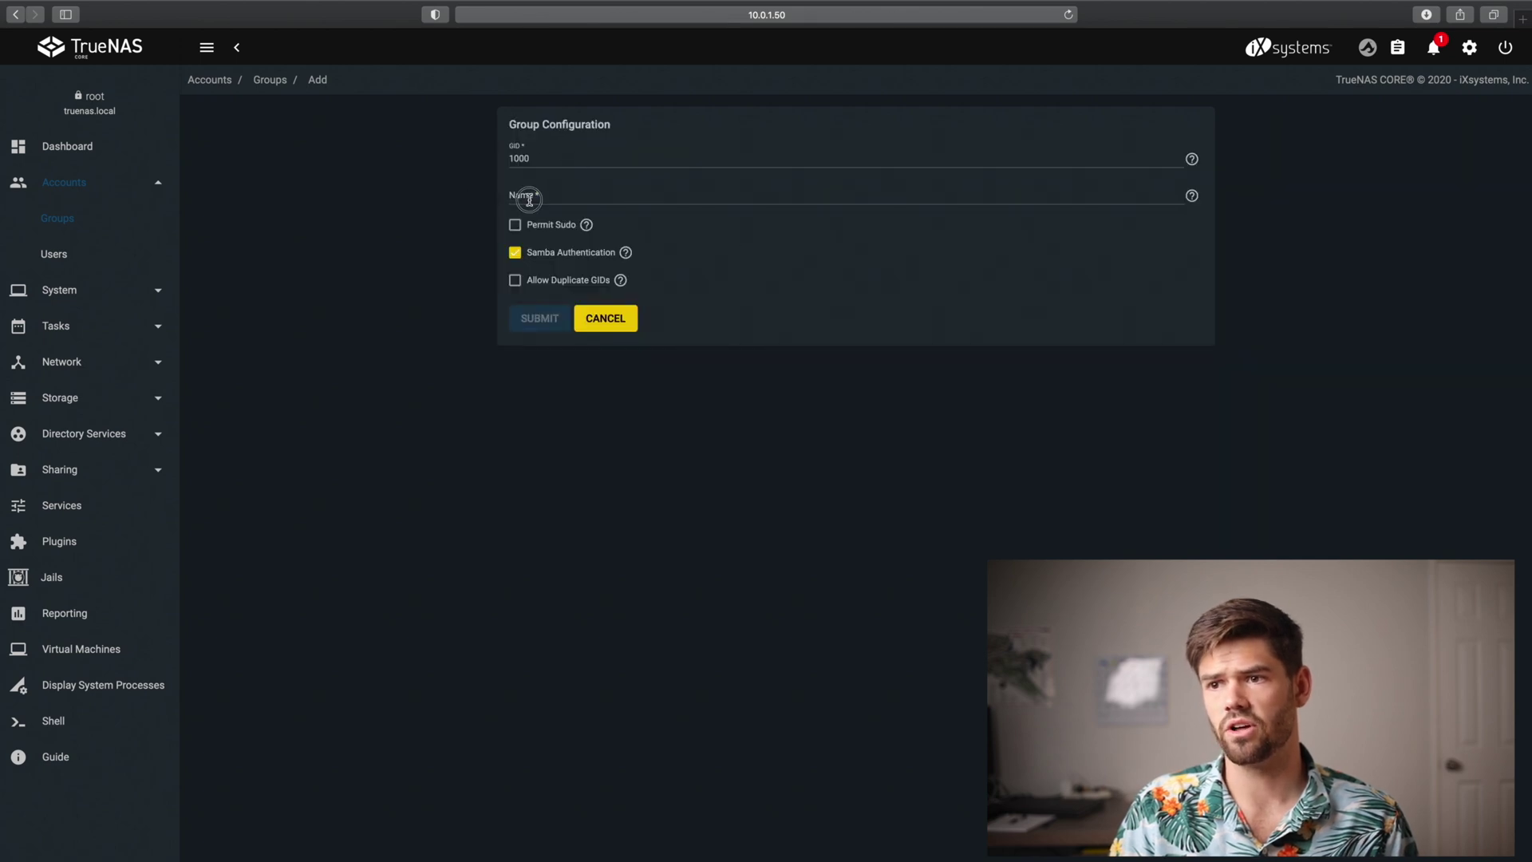
pyautogui.click(529, 199)
pyautogui.write('editor')
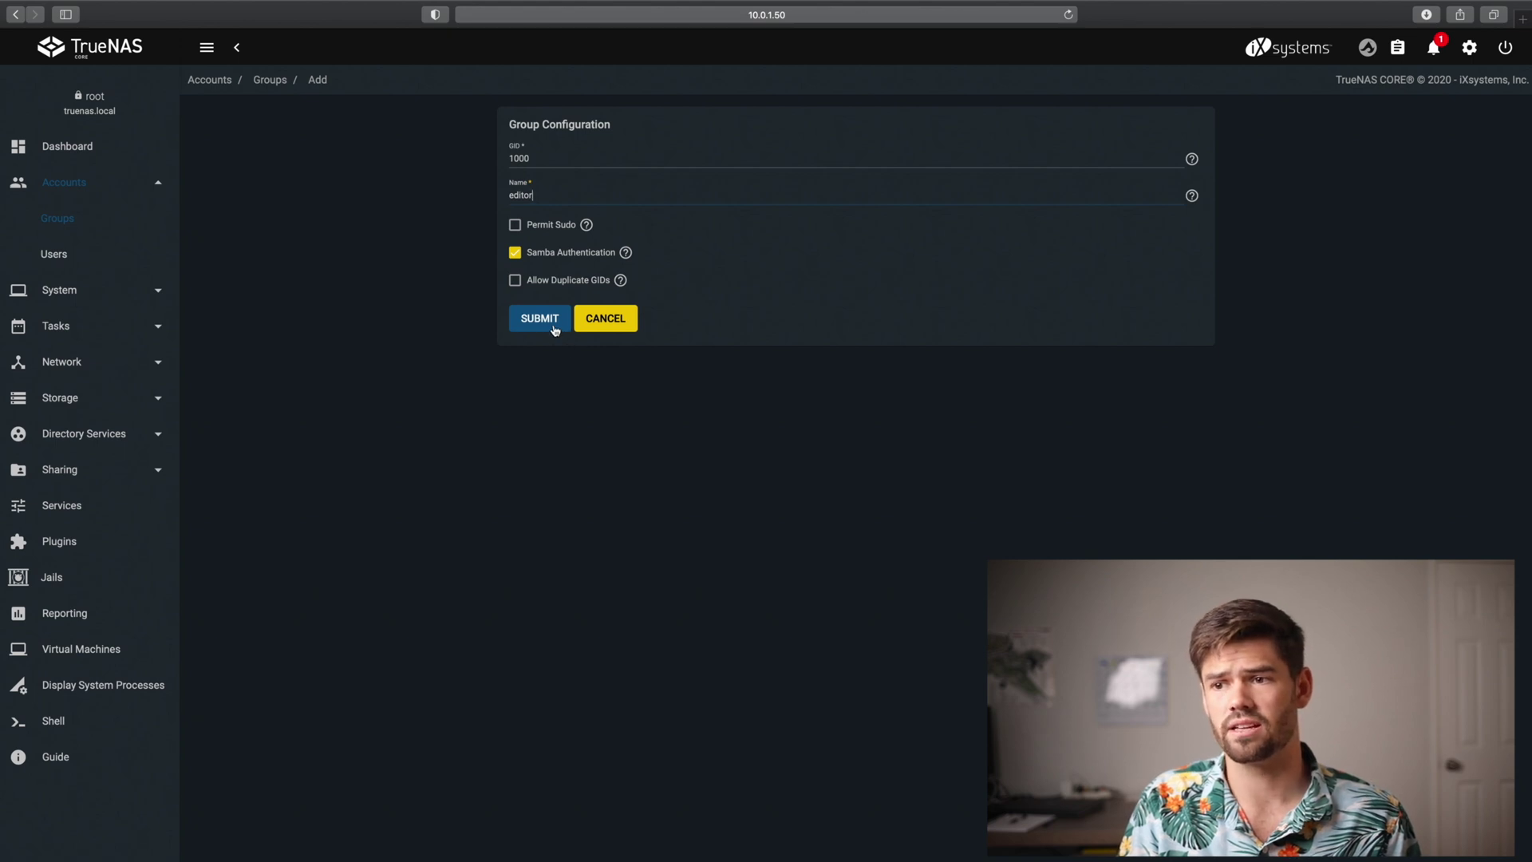
pyautogui.click(540, 319)
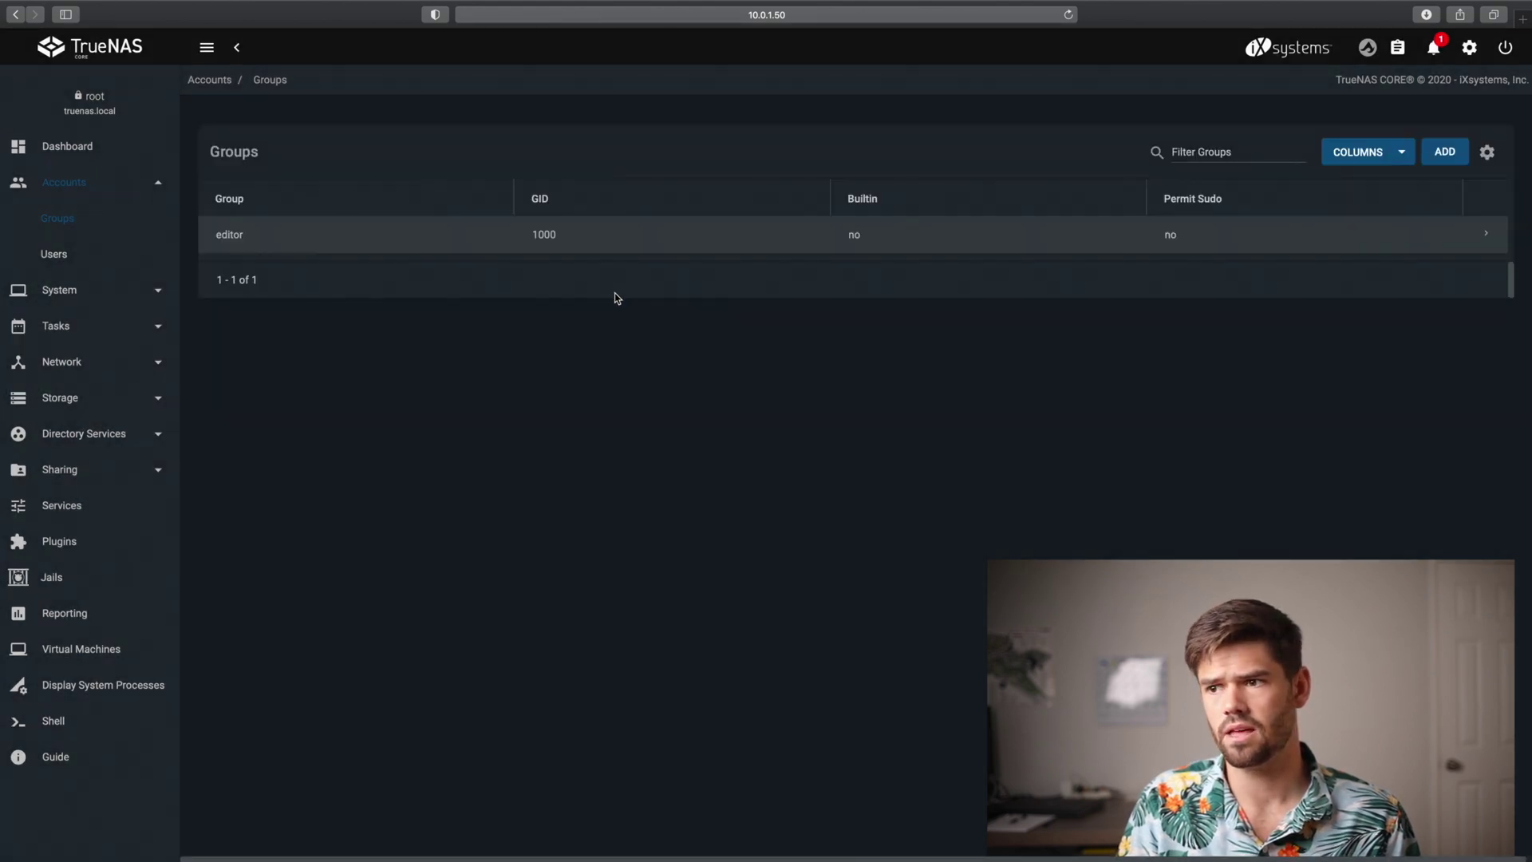
pyautogui.click(55, 254)
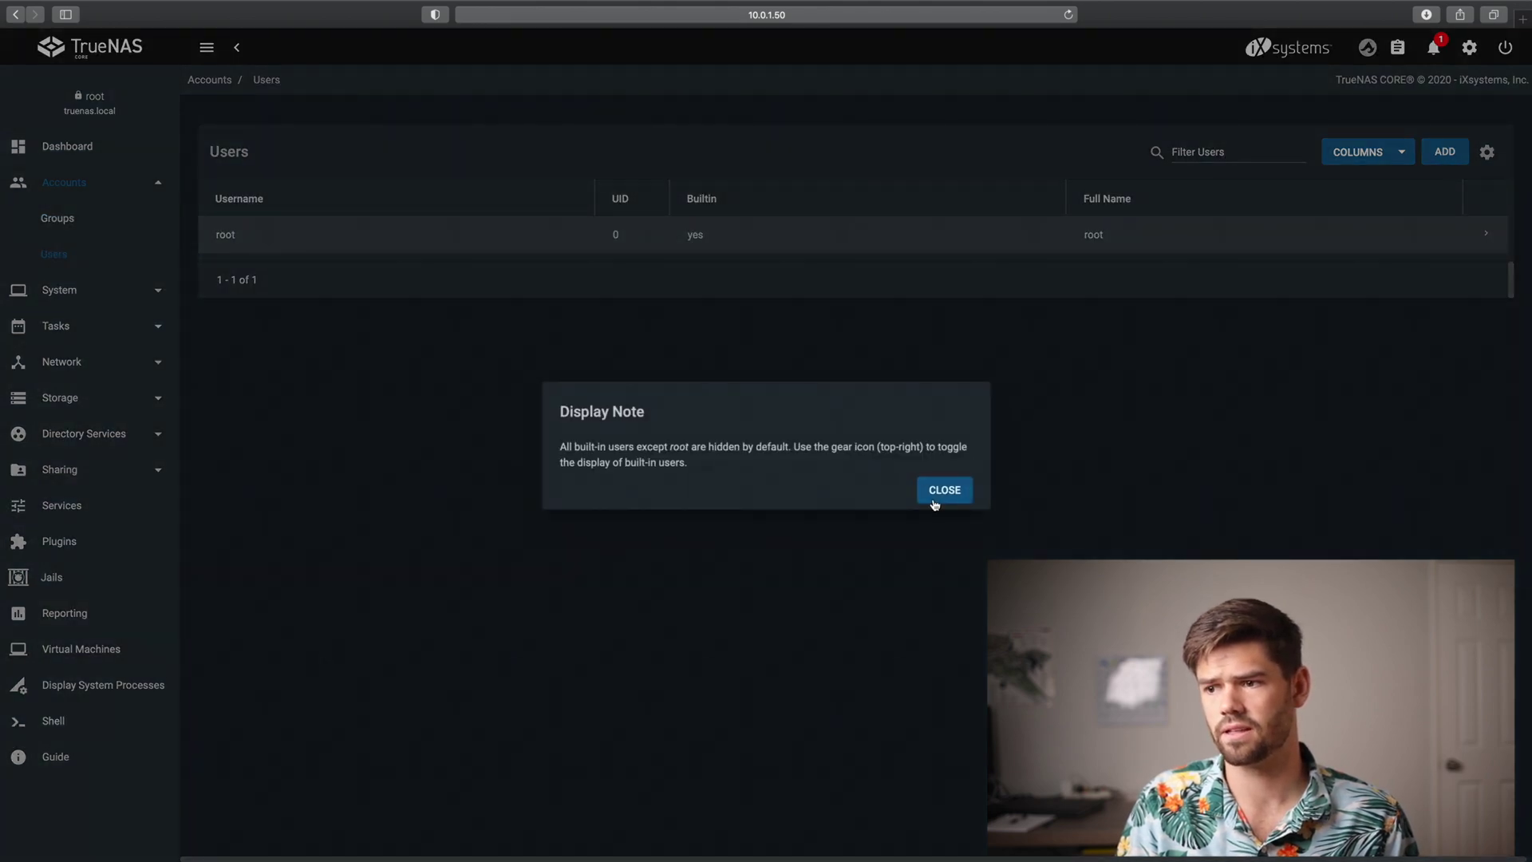
# Start a new user, entering the full name and replacing the suggested username
pyautogui.click(935, 503)
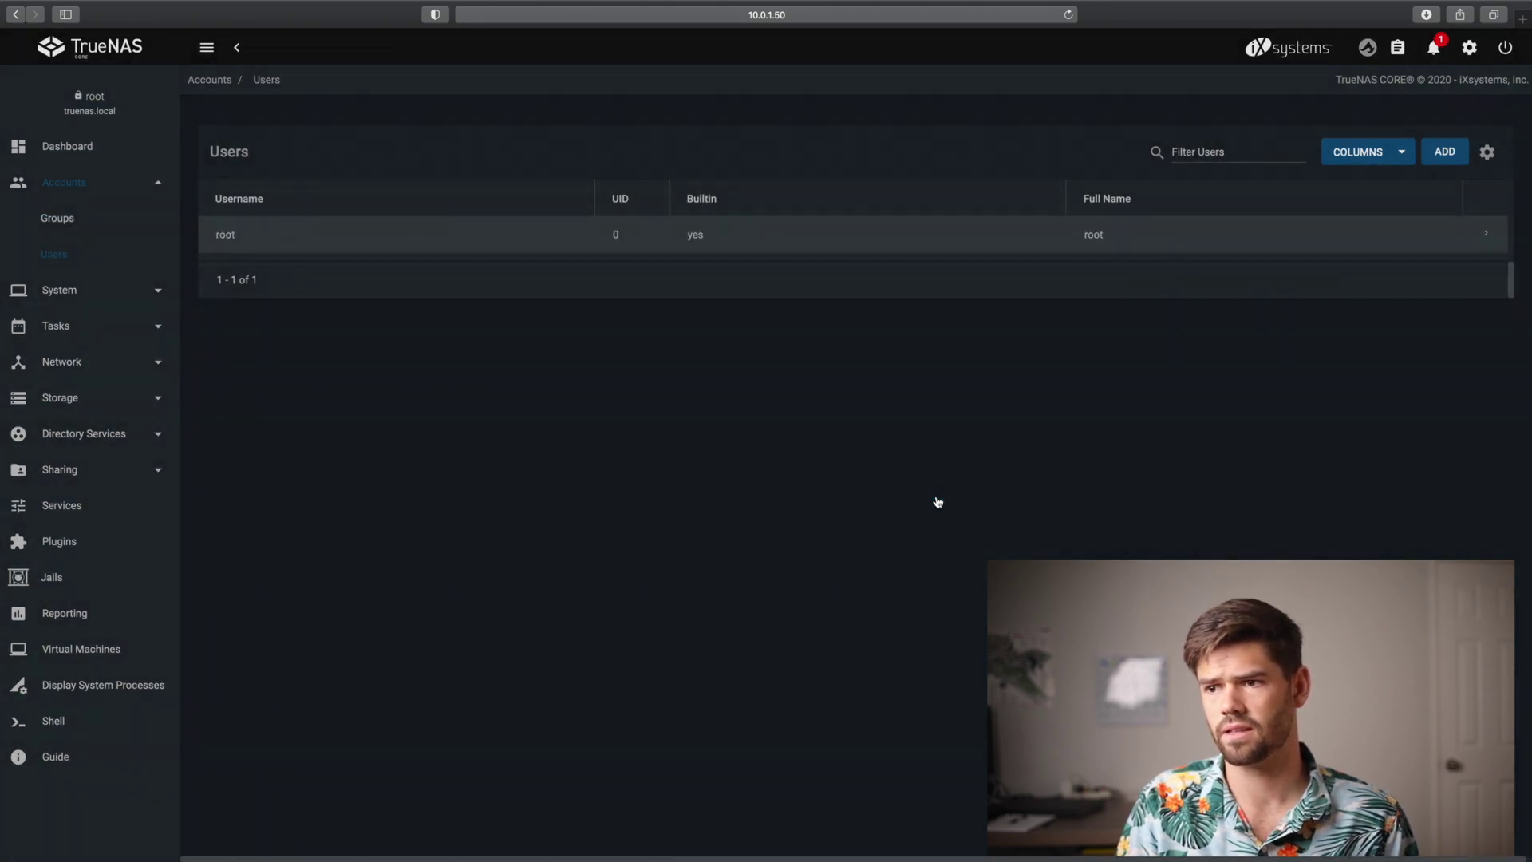
pyautogui.click(1450, 152)
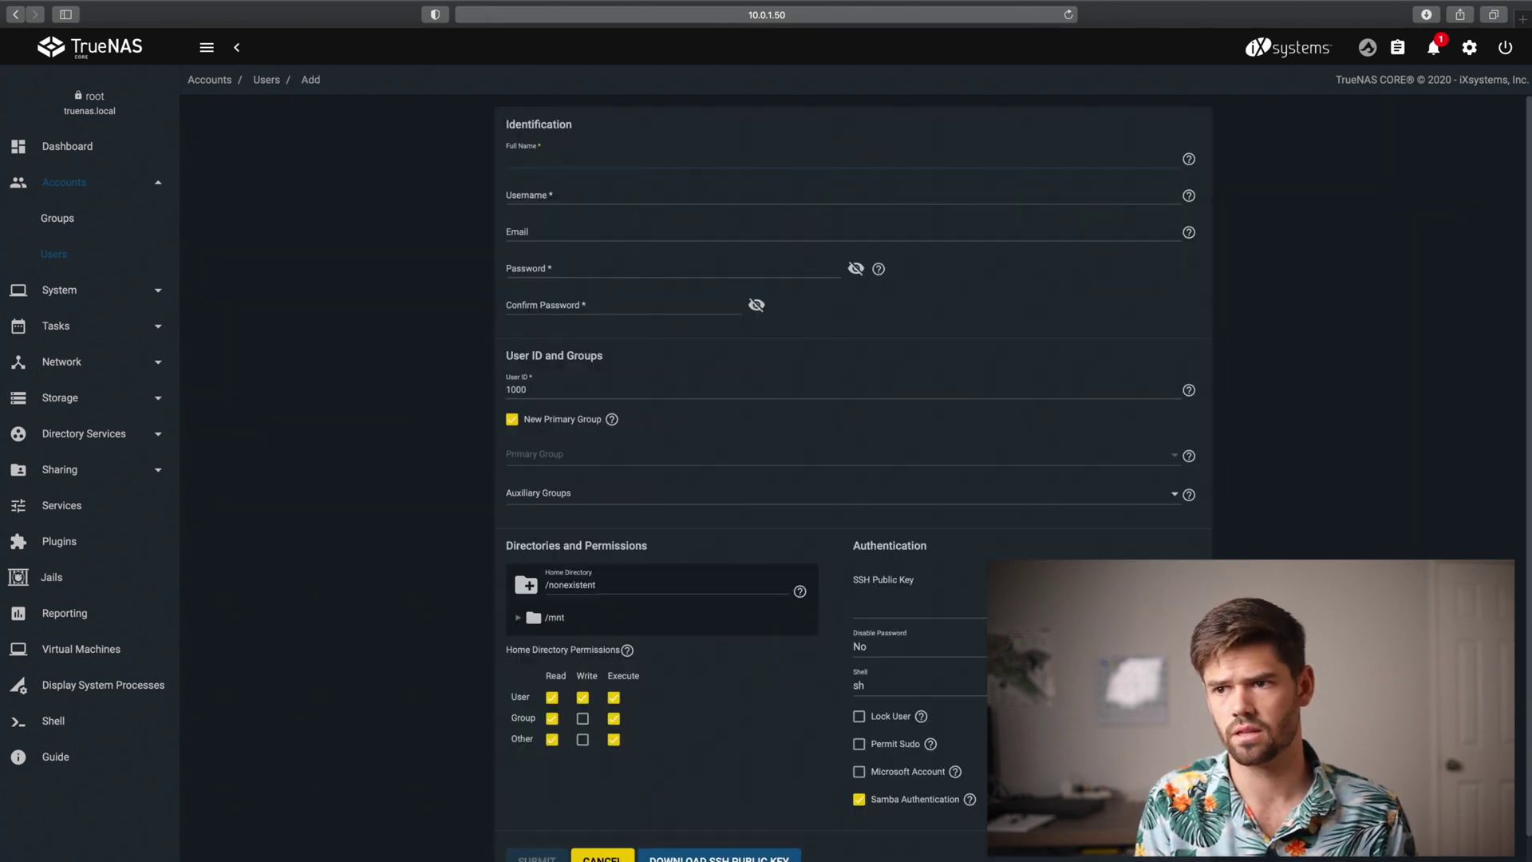
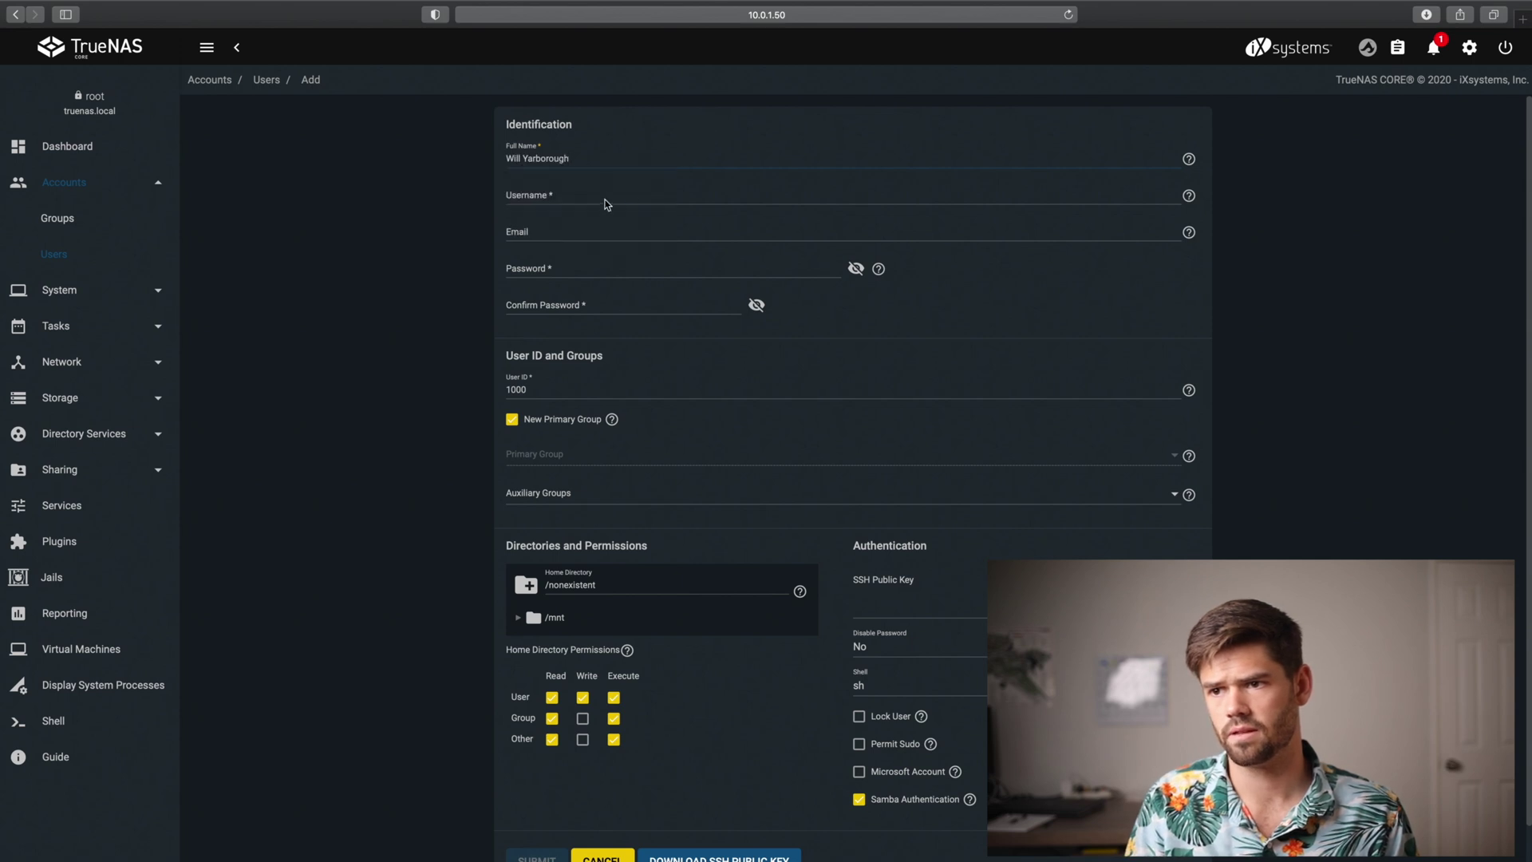
pyautogui.click(608, 199)
pyautogui.moveTo(562, 192); pyautogui.dragTo(438, 171)
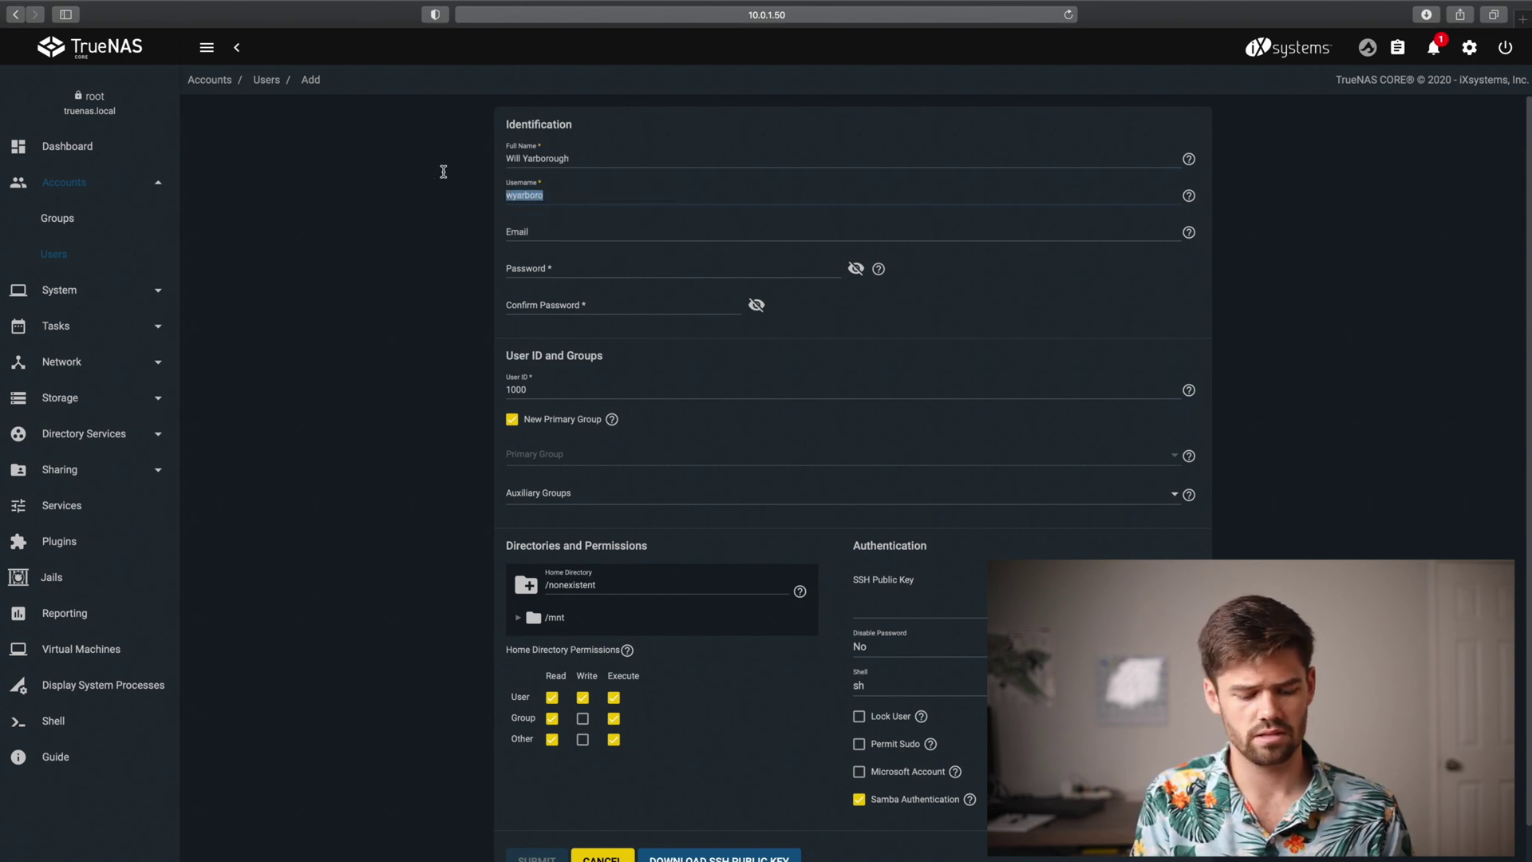
pyautogui.write('will')
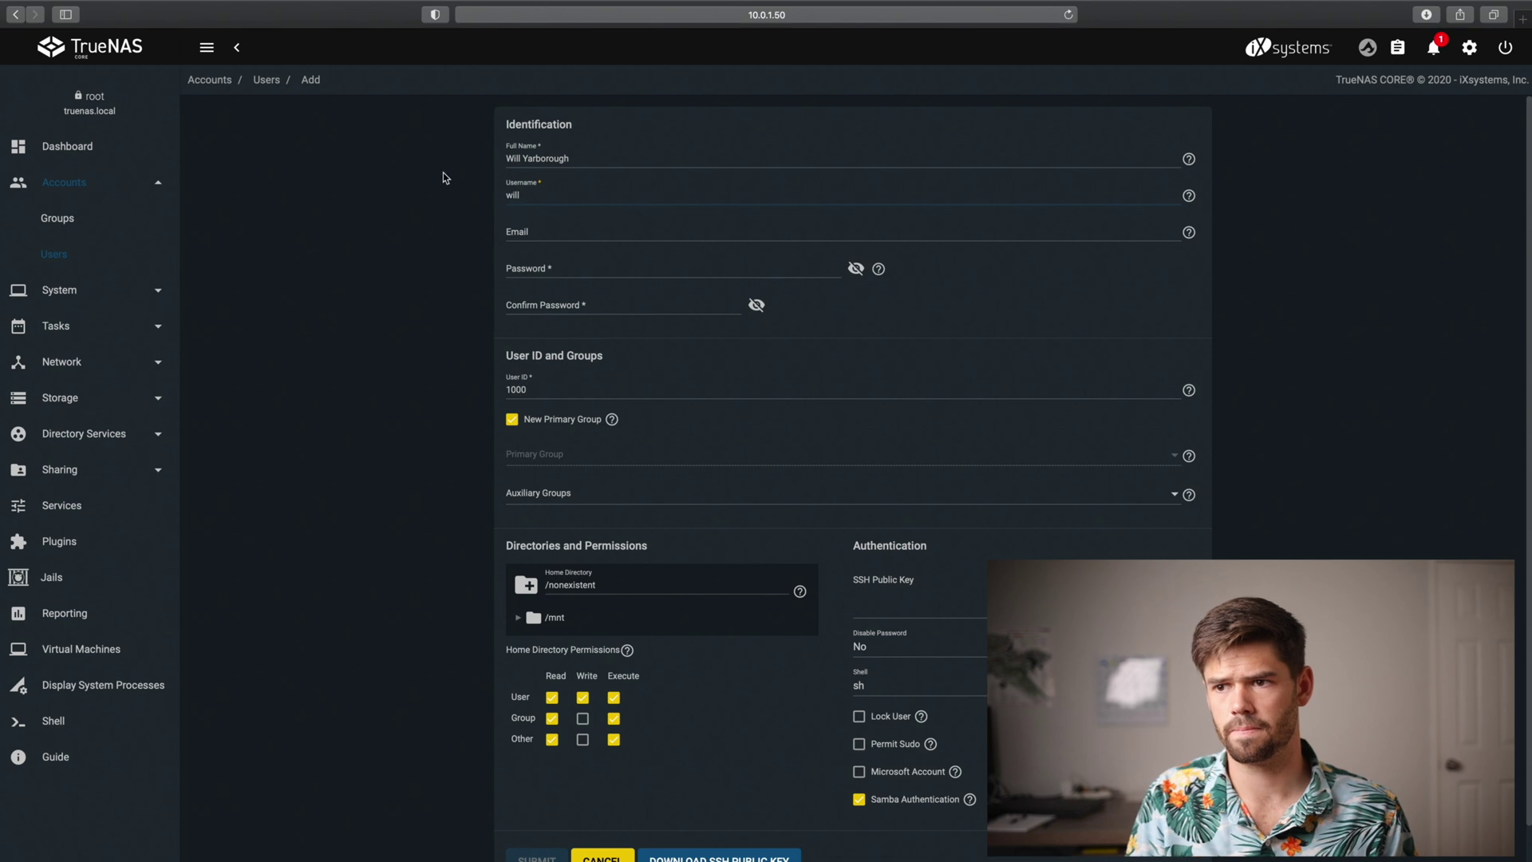
# Enter the user's e-mail address and the account password, confirmed
pyautogui.click(542, 233)
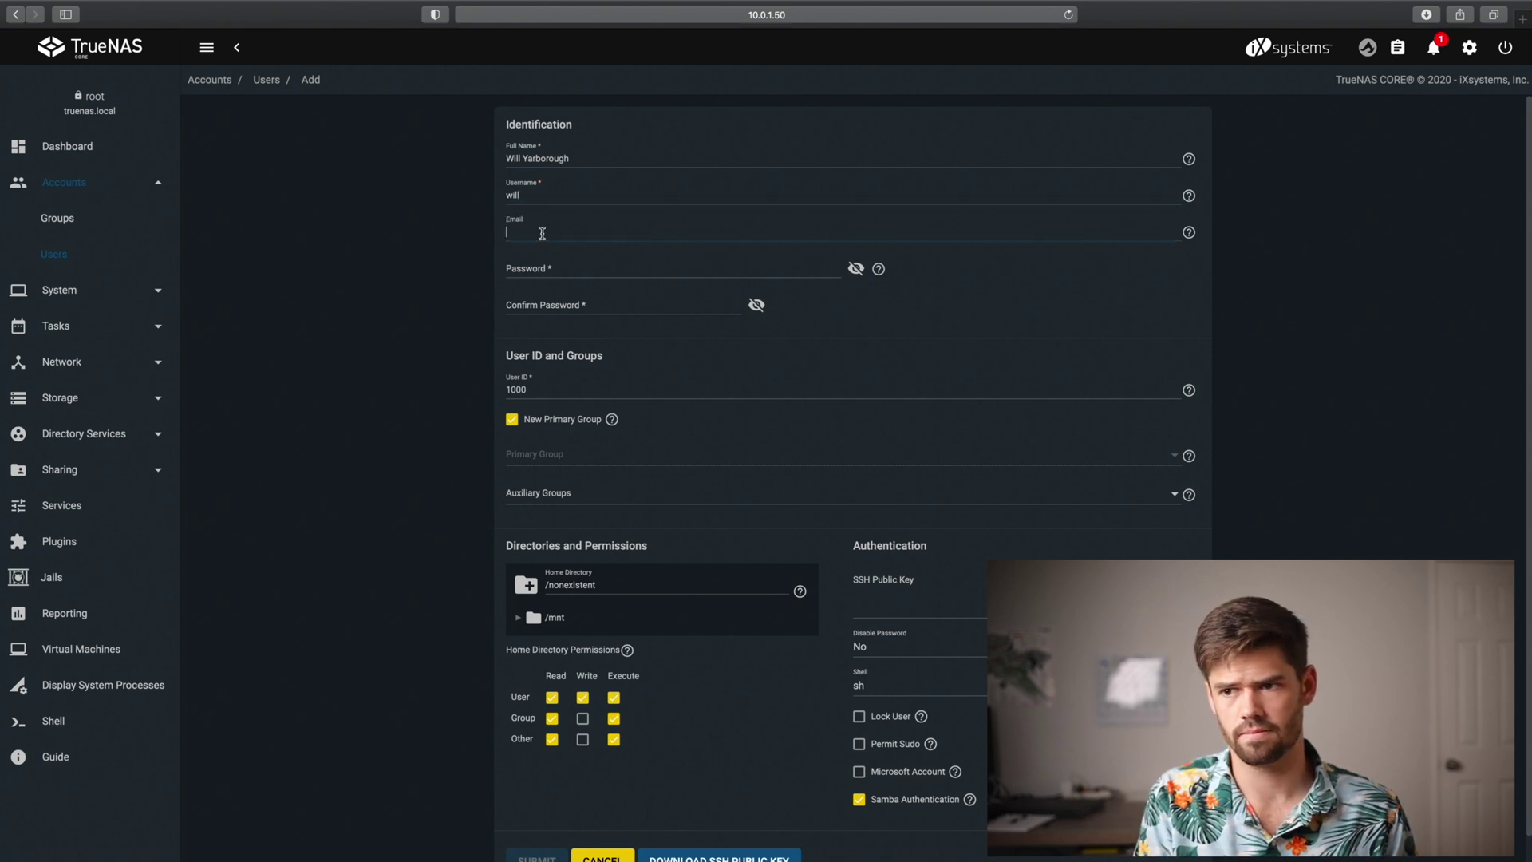
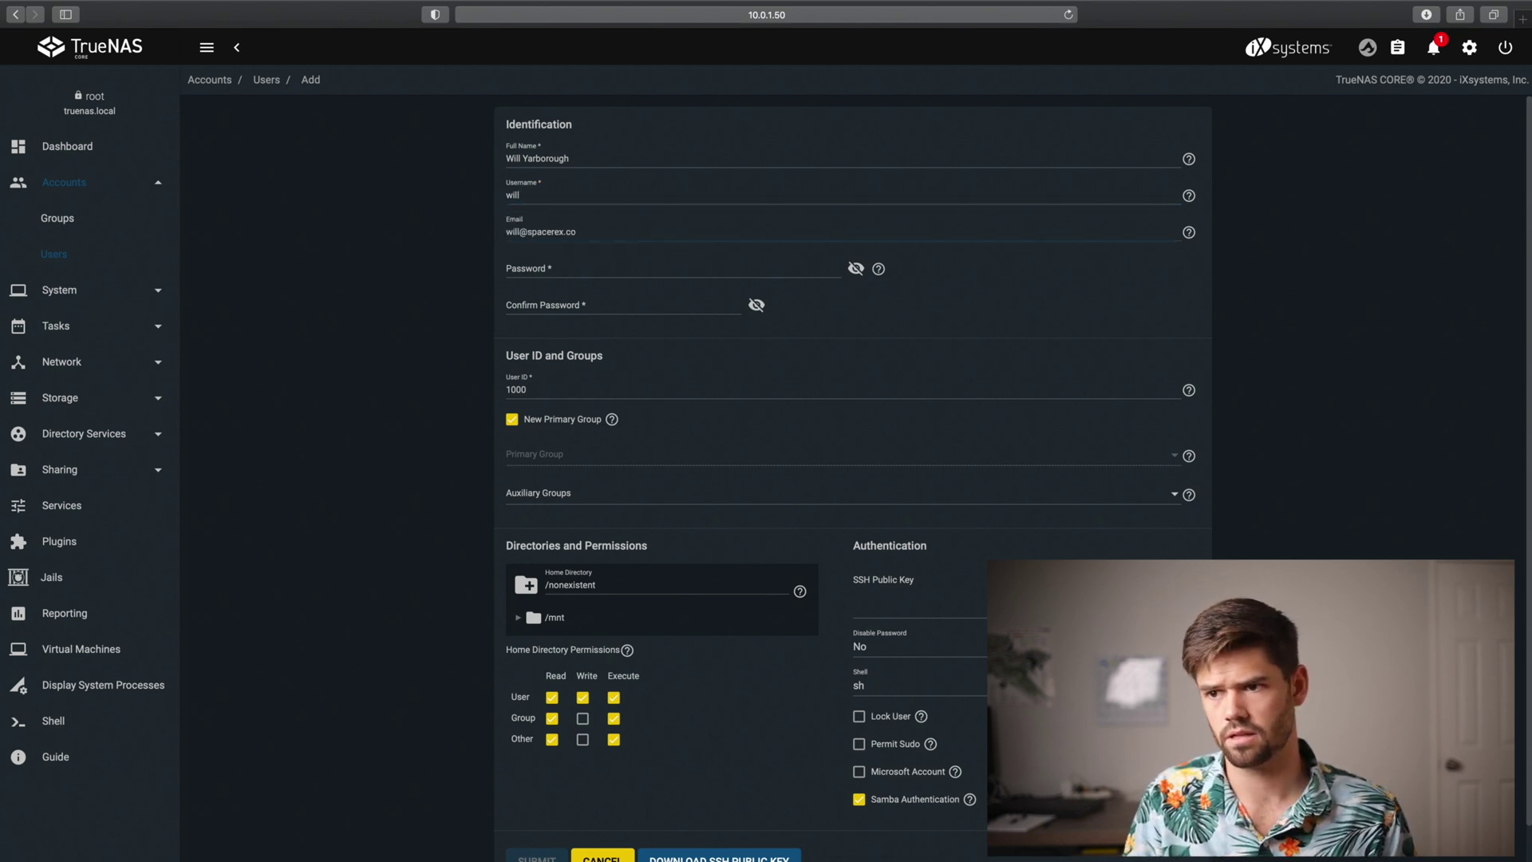
pyautogui.click(559, 272)
pyautogui.click(918, 313)
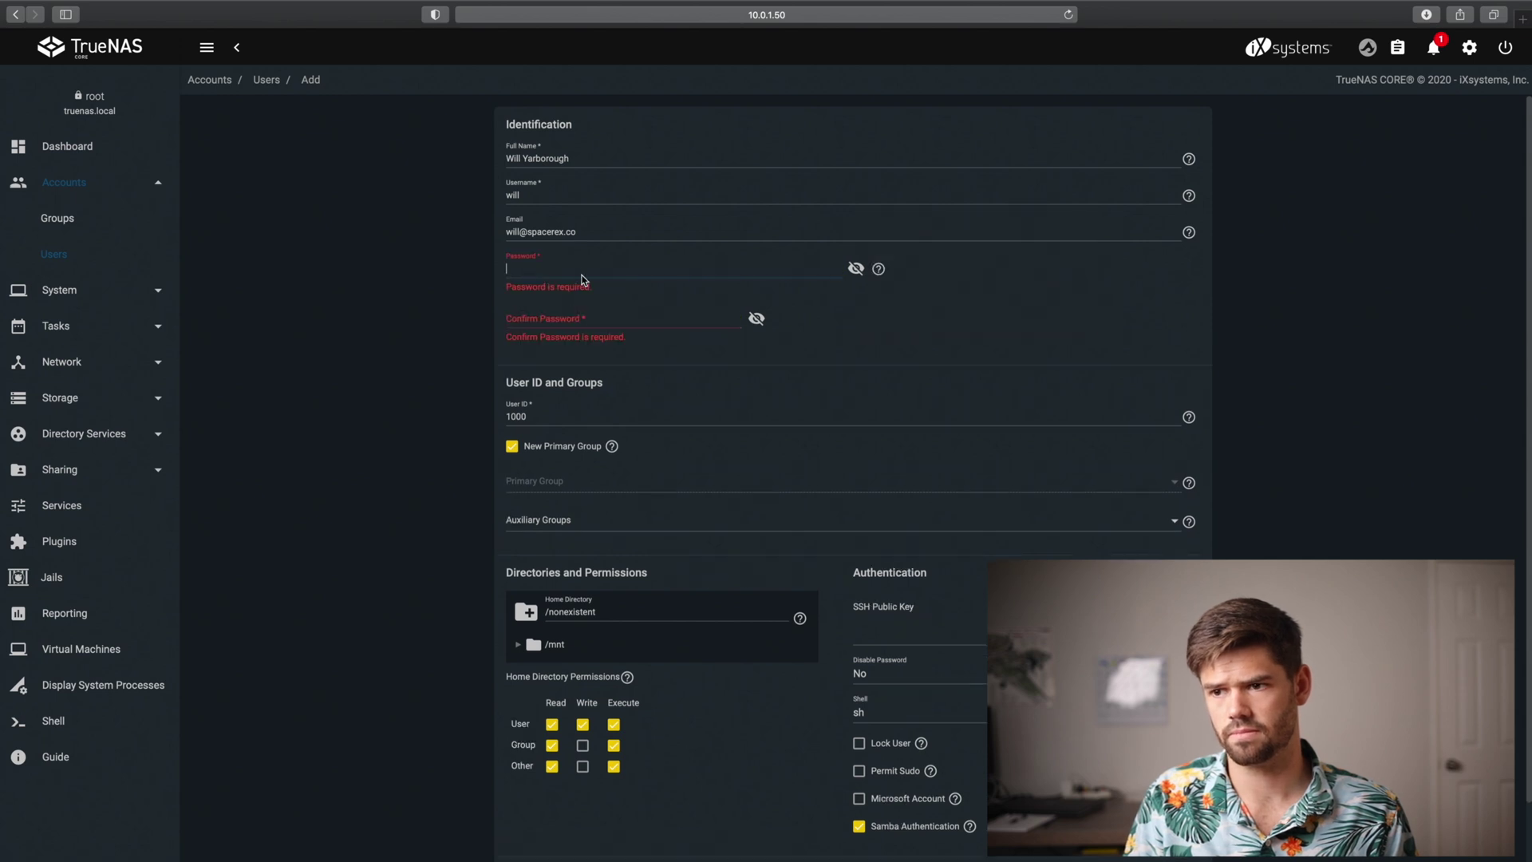
pyautogui.press('Tab')
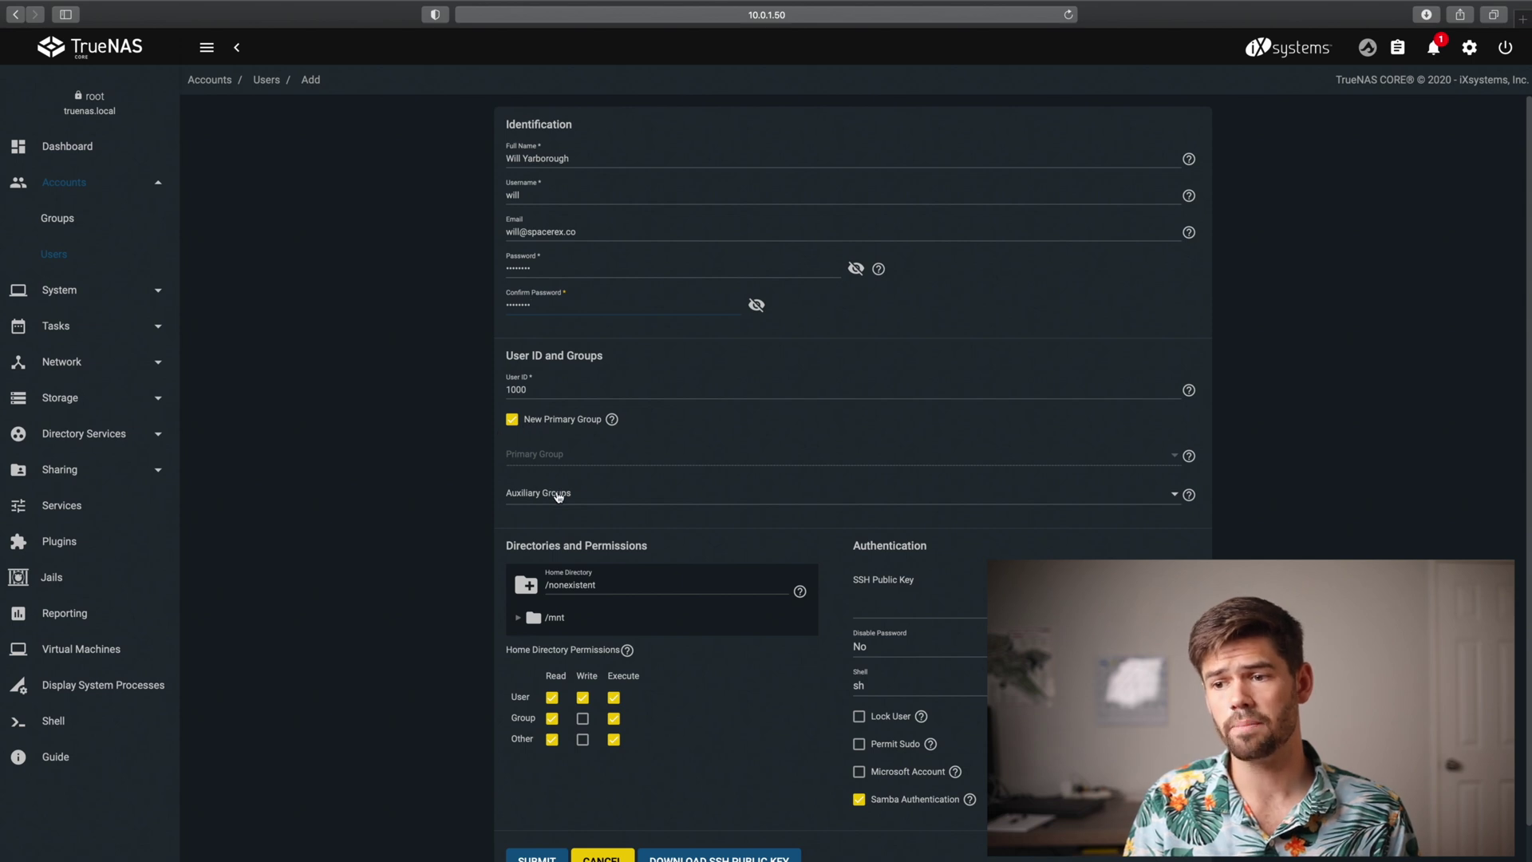
pyautogui.click(558, 496)
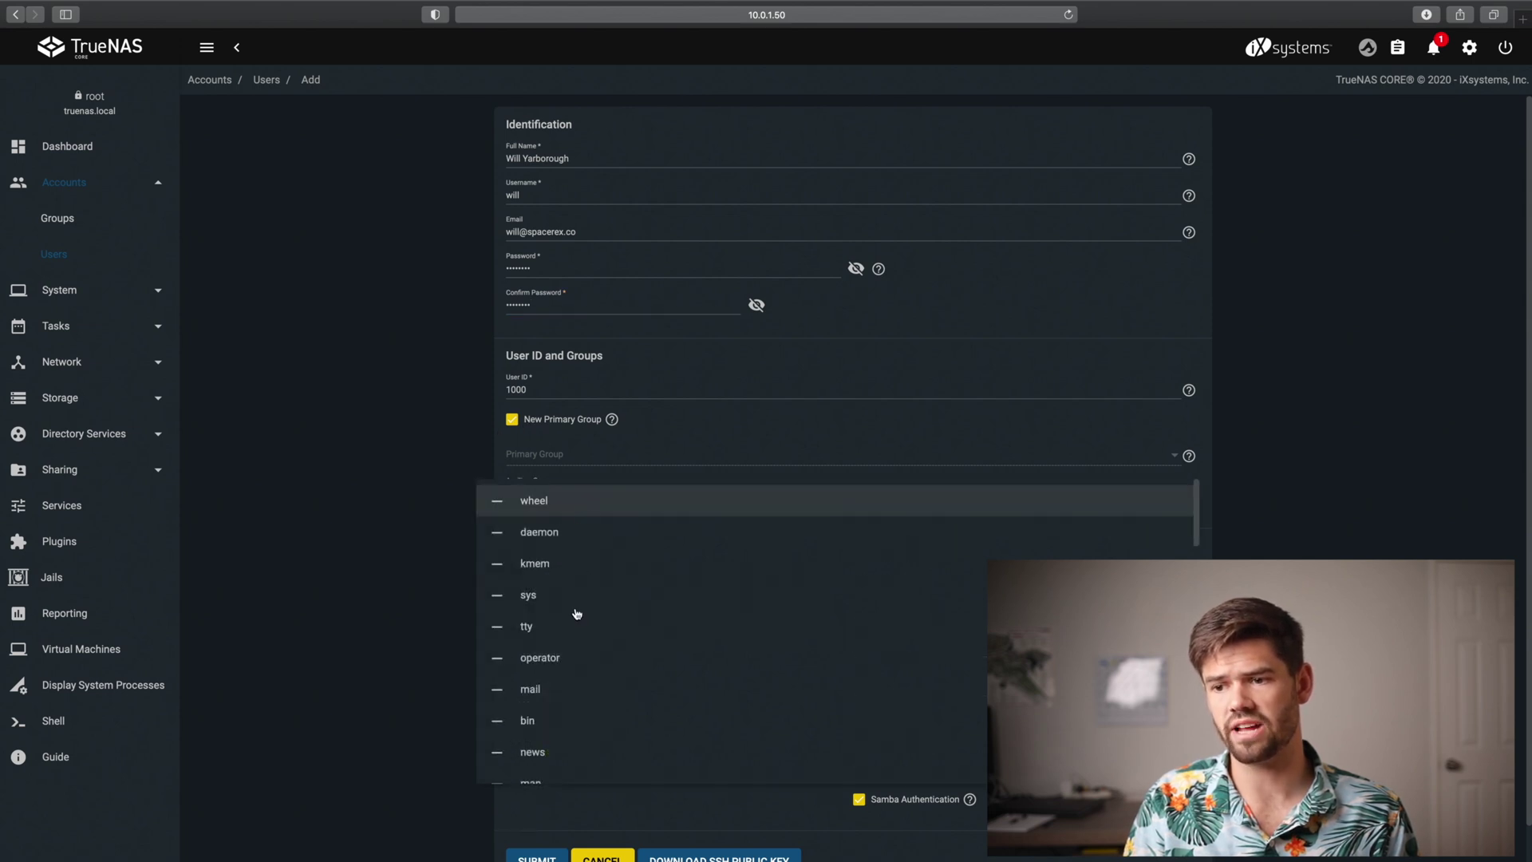
# Add the user to auxiliary group editor, enable Group Write and Permit Sudo, and submit
pyautogui.scroll(-5, 577, 613)
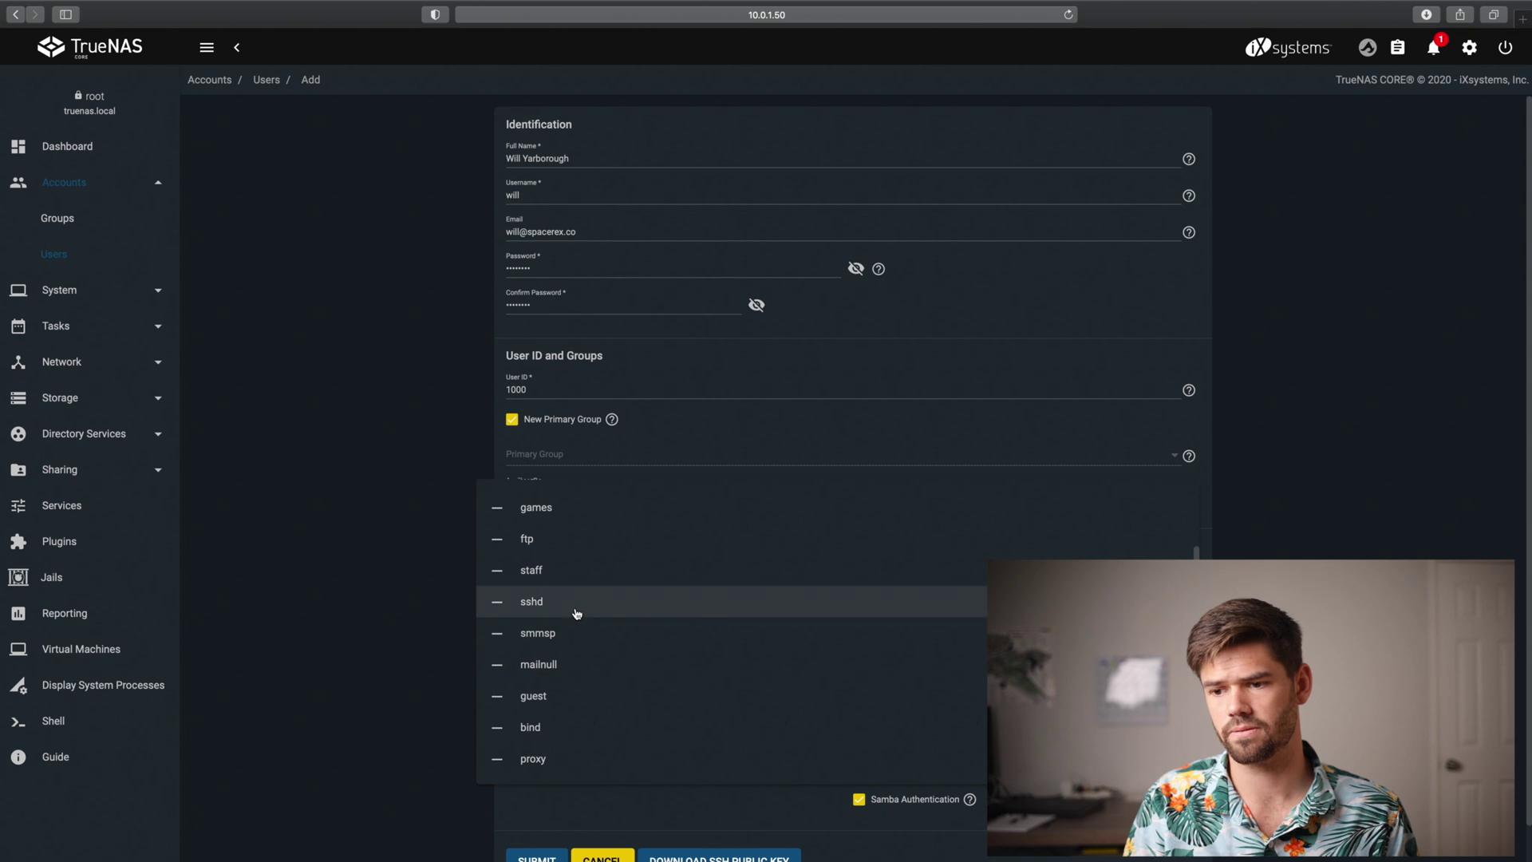
pyautogui.scroll(-10, 577, 613)
pyautogui.click(519, 763)
pyautogui.click(379, 607)
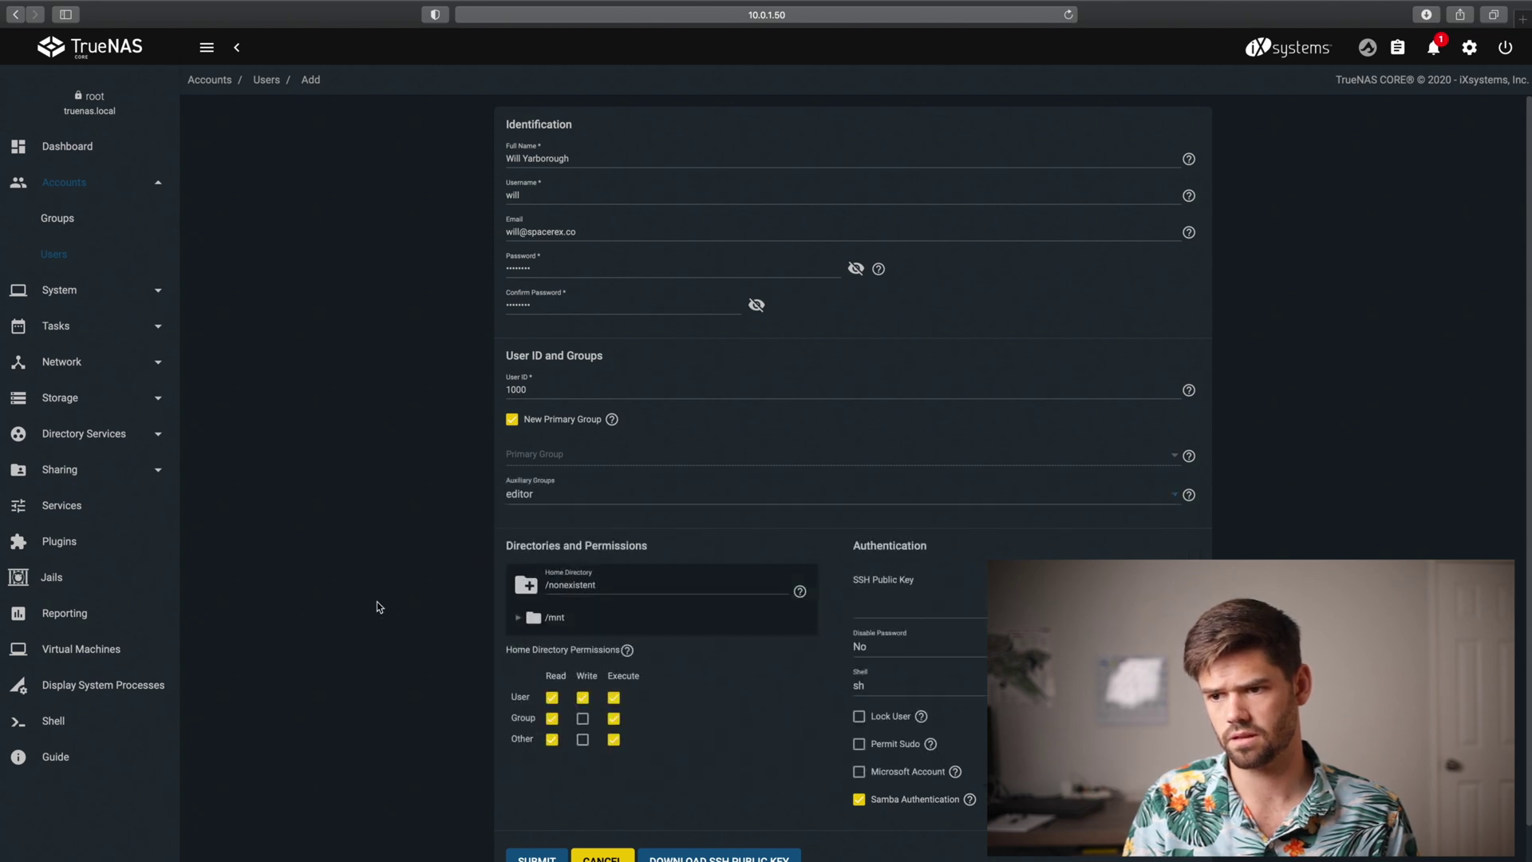
pyautogui.scroll(-1, 379, 607)
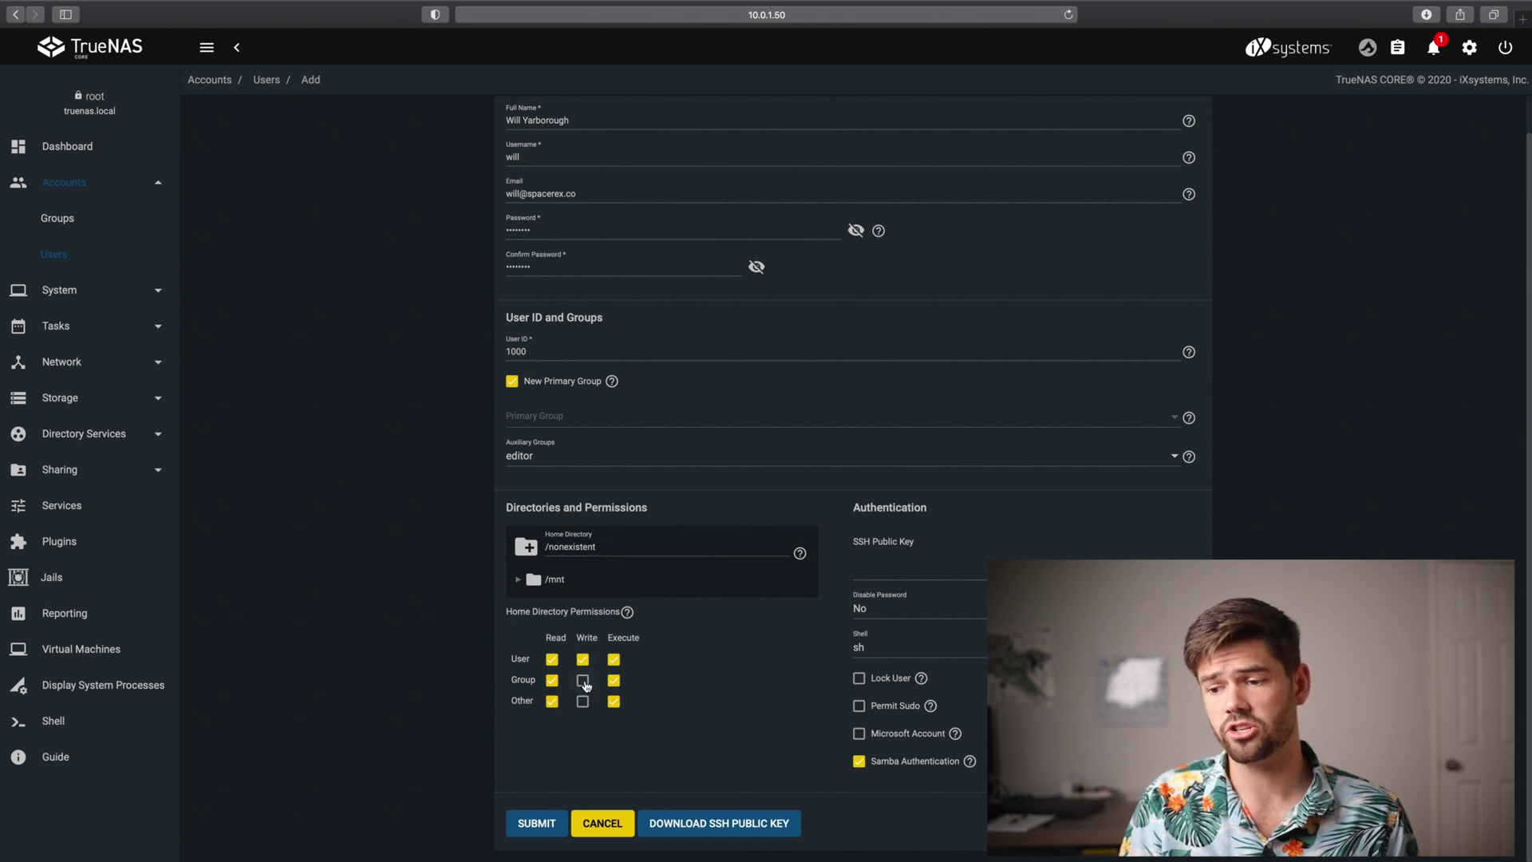
pyautogui.click(583, 682)
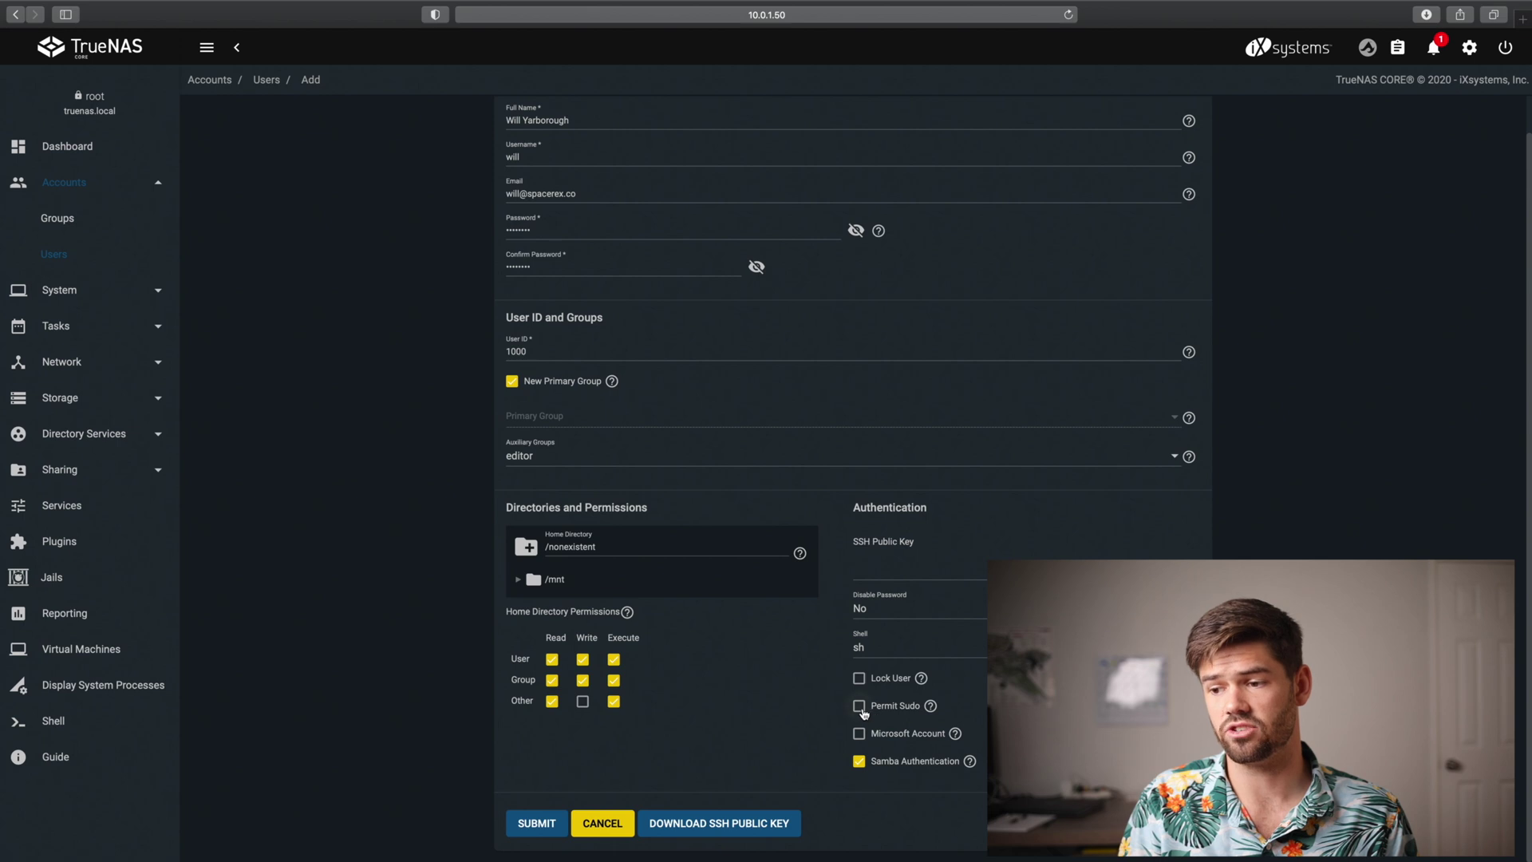
pyautogui.click(860, 707)
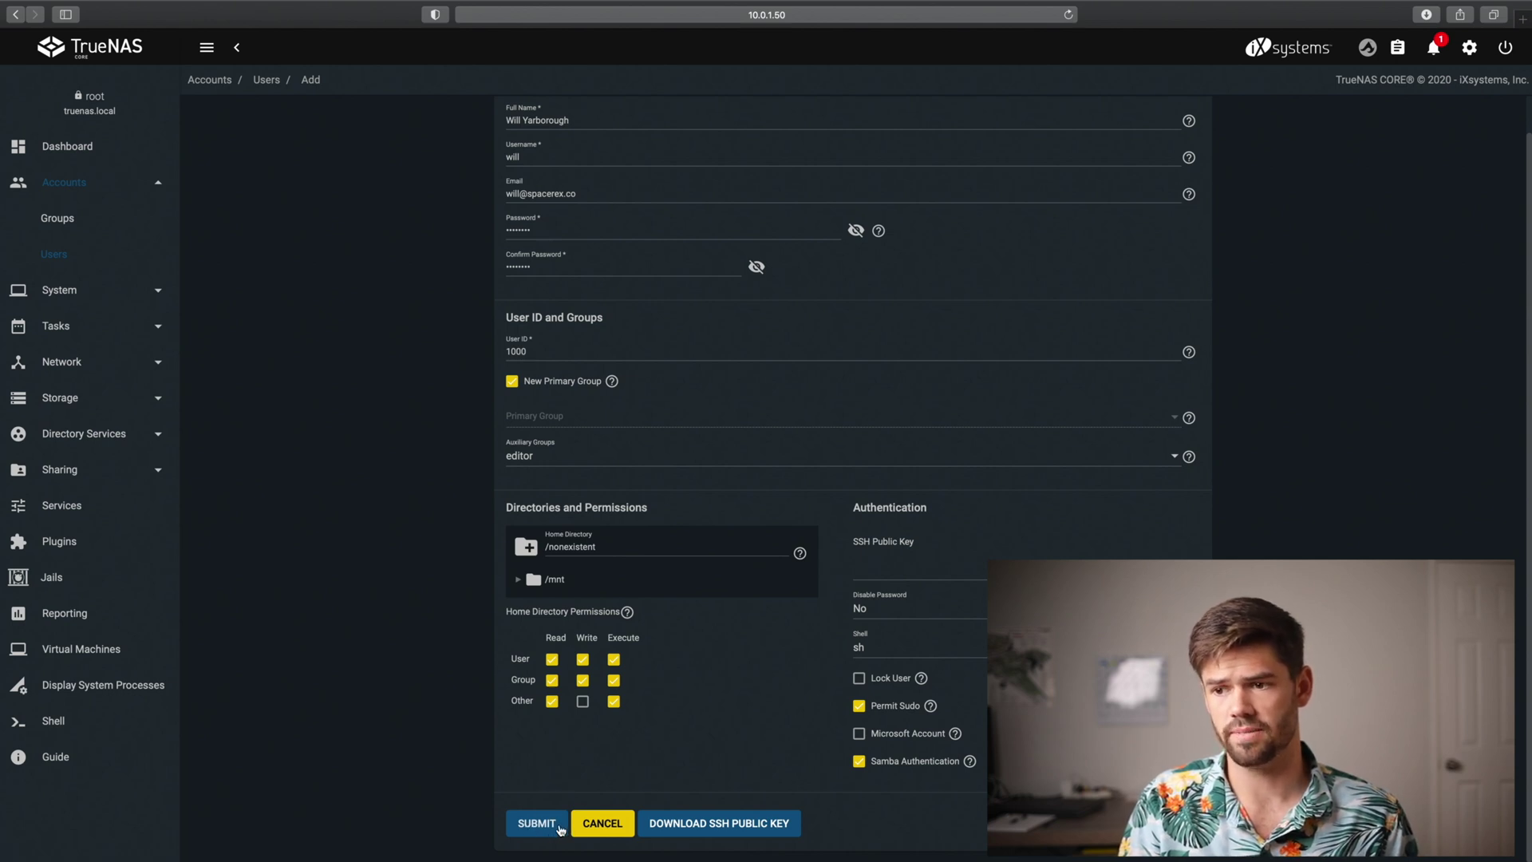
pyautogui.click(561, 830)
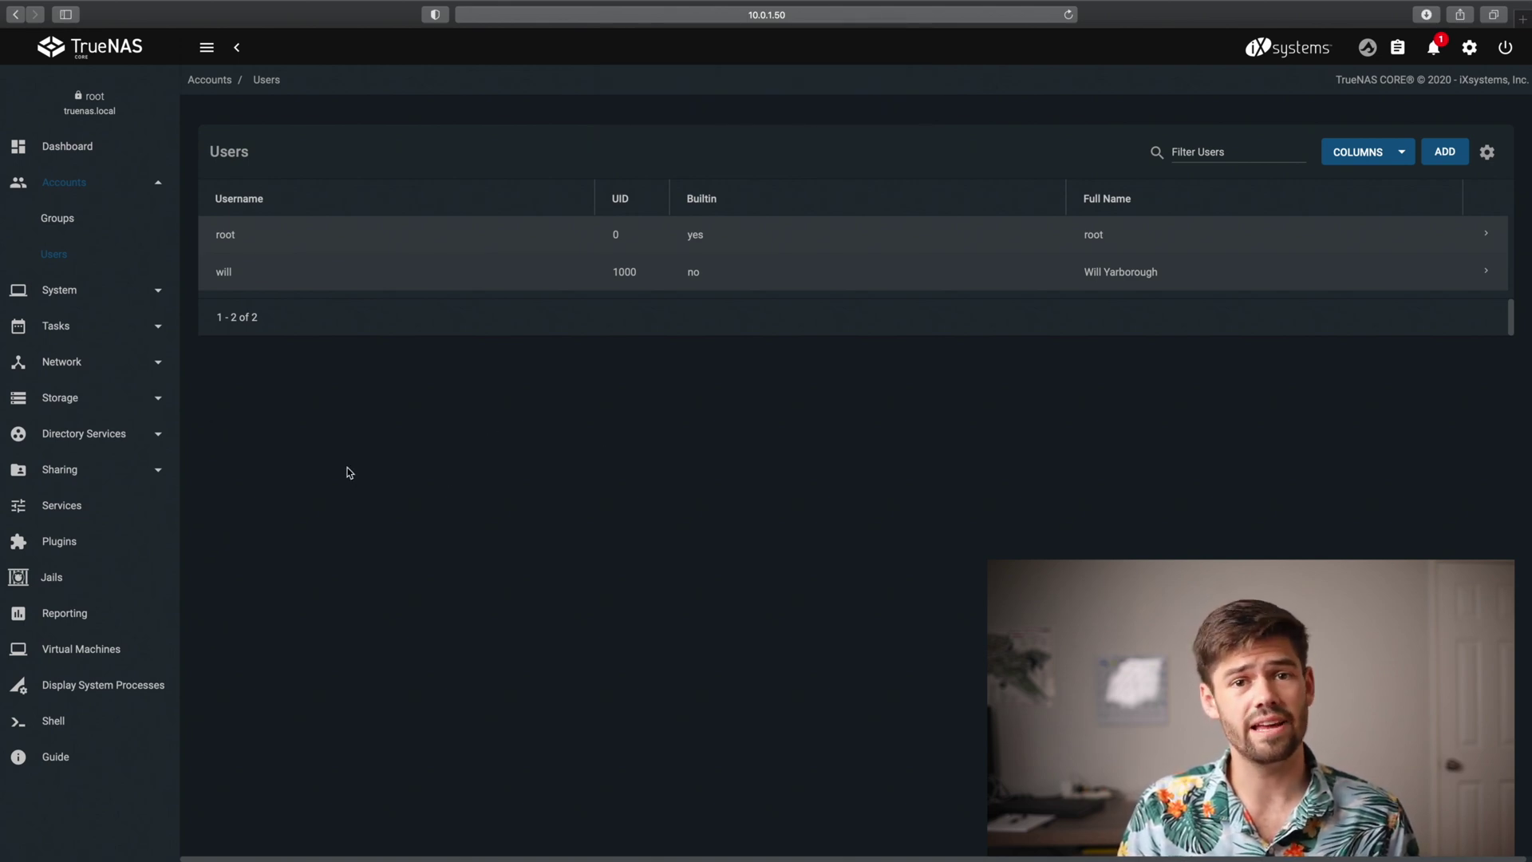
pyautogui.click(77, 511)
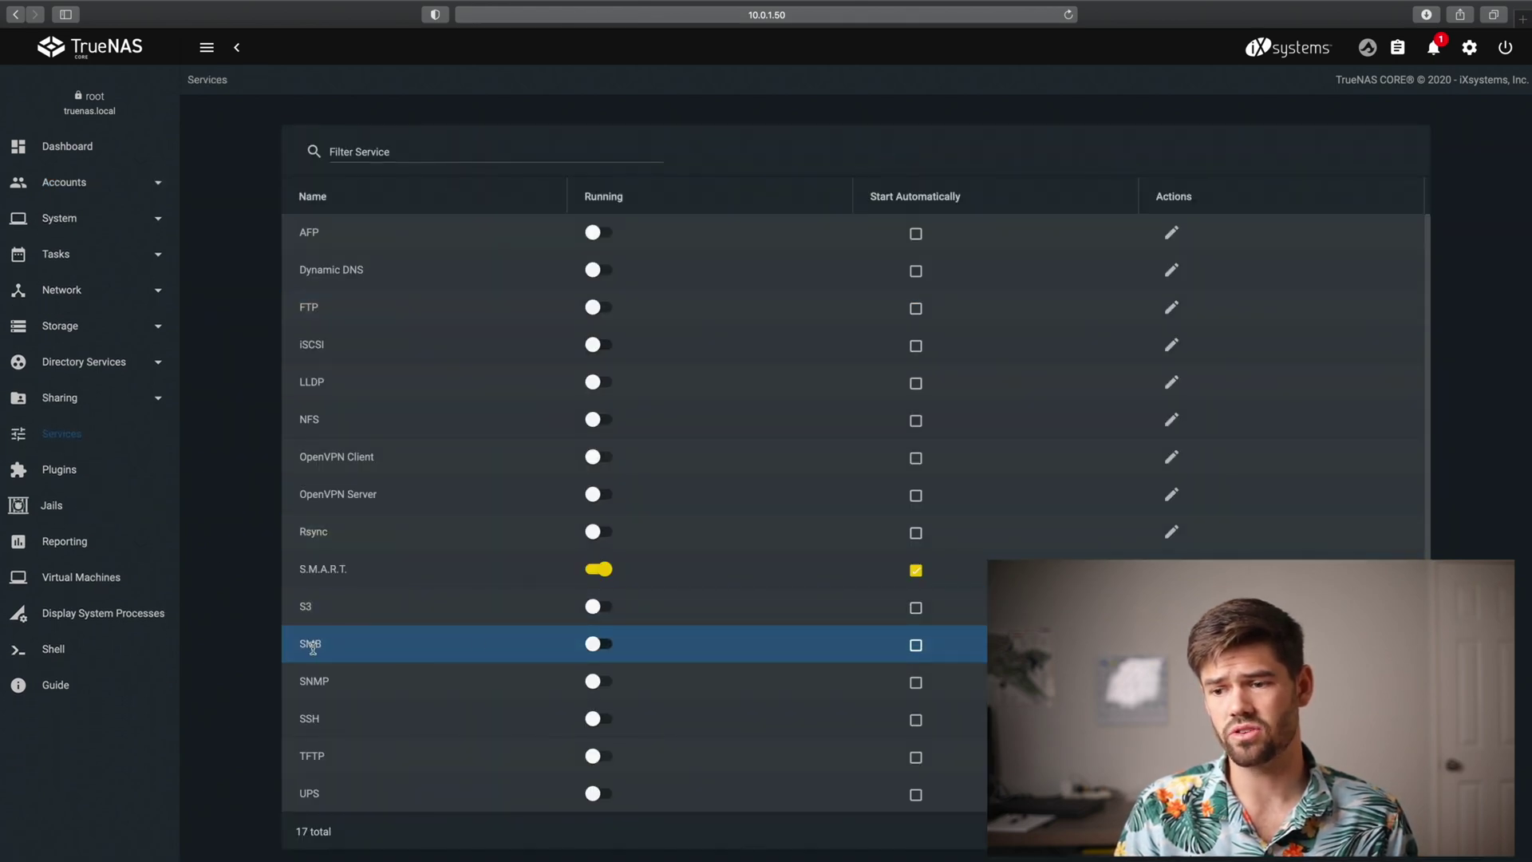
# Turn SMB on with Start Automatically checked, then save its service settings
pyautogui.click(583, 644)
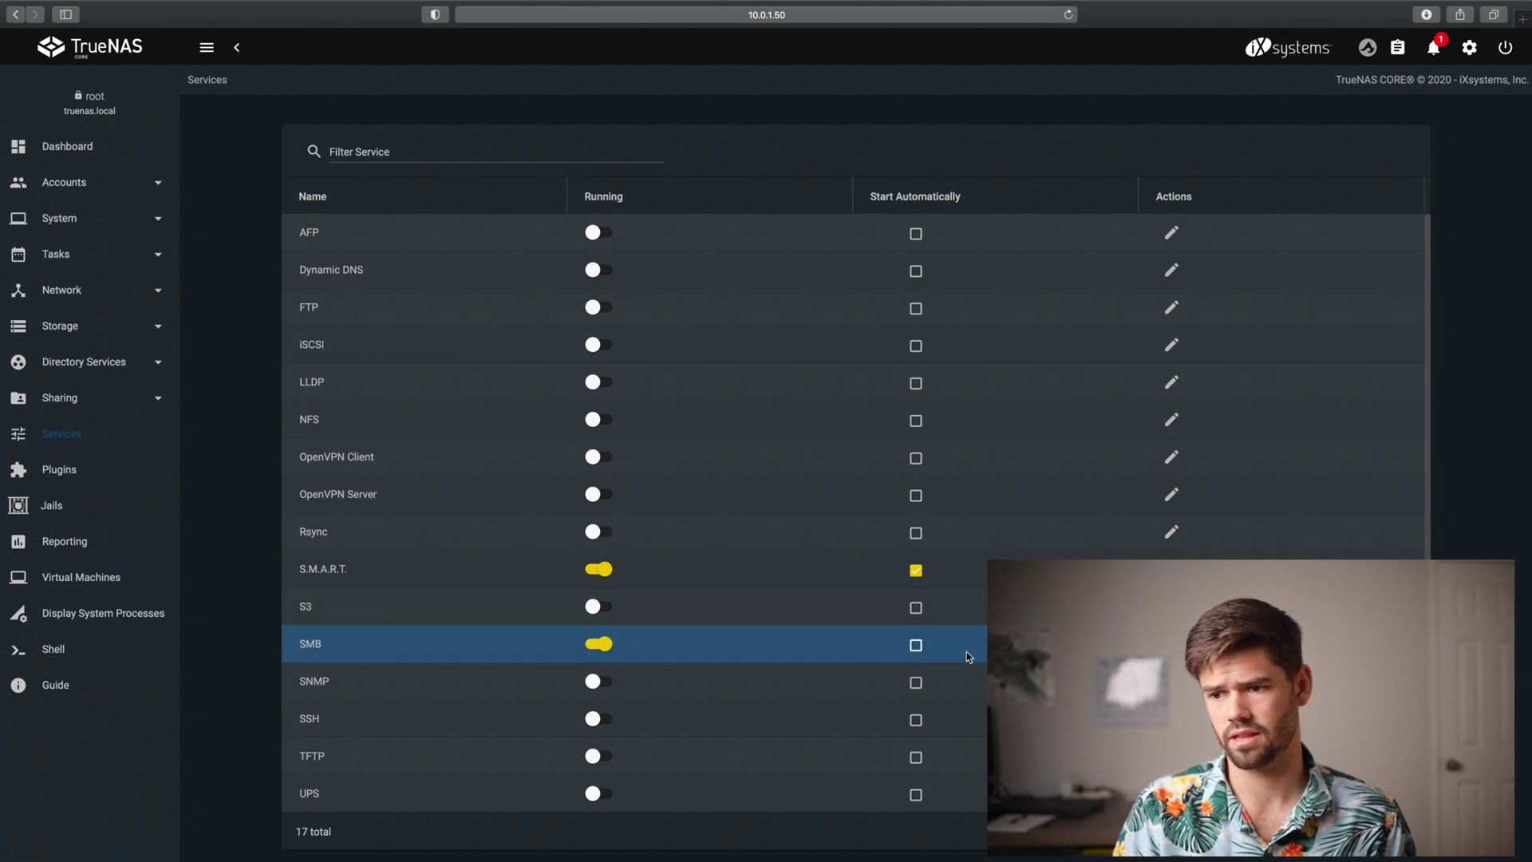
pyautogui.click(915, 647)
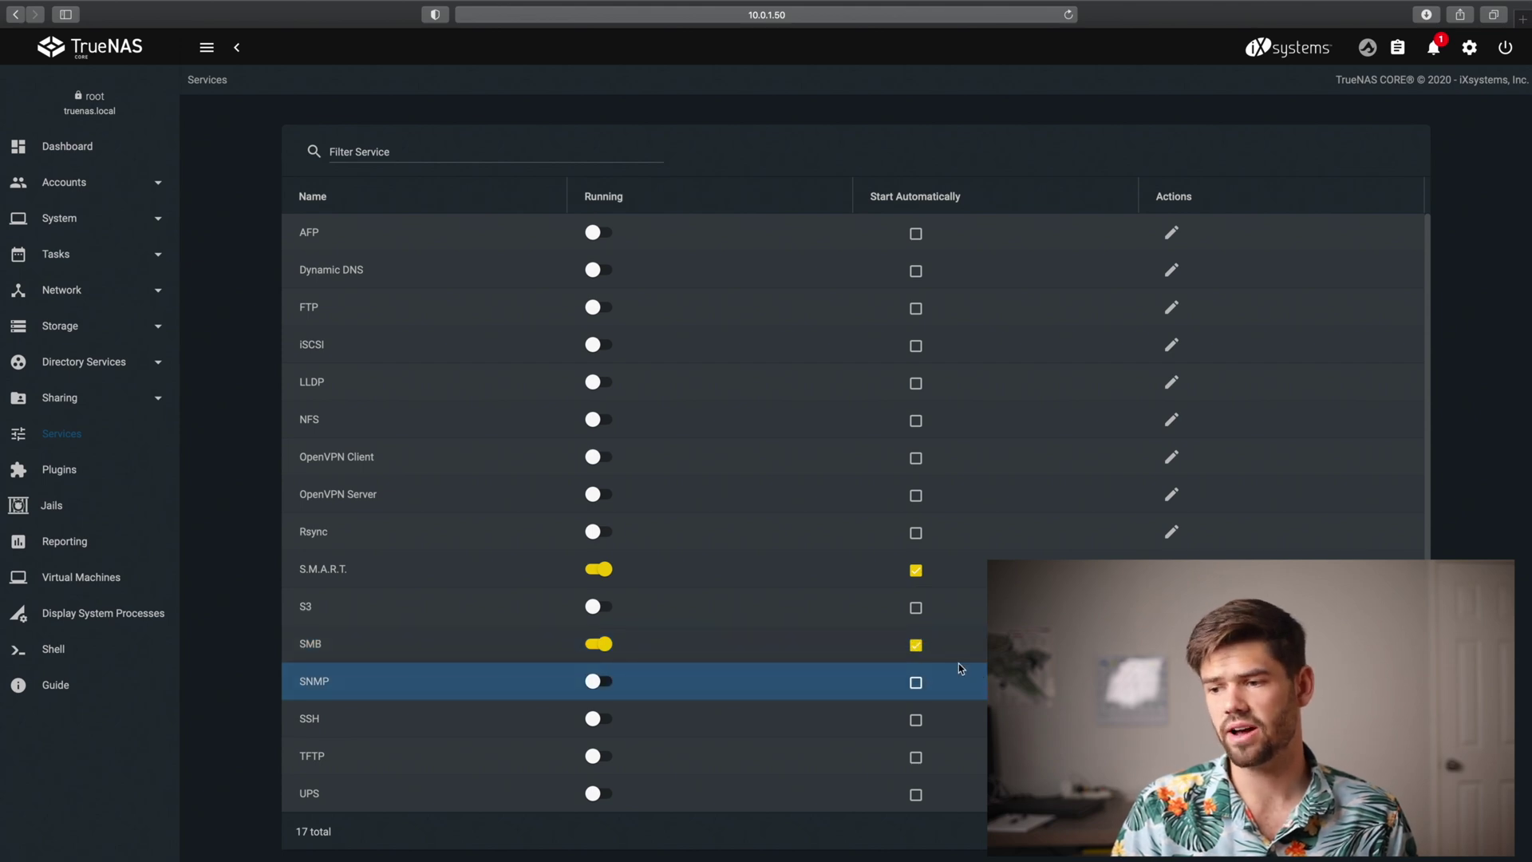
pyautogui.click(1171, 643)
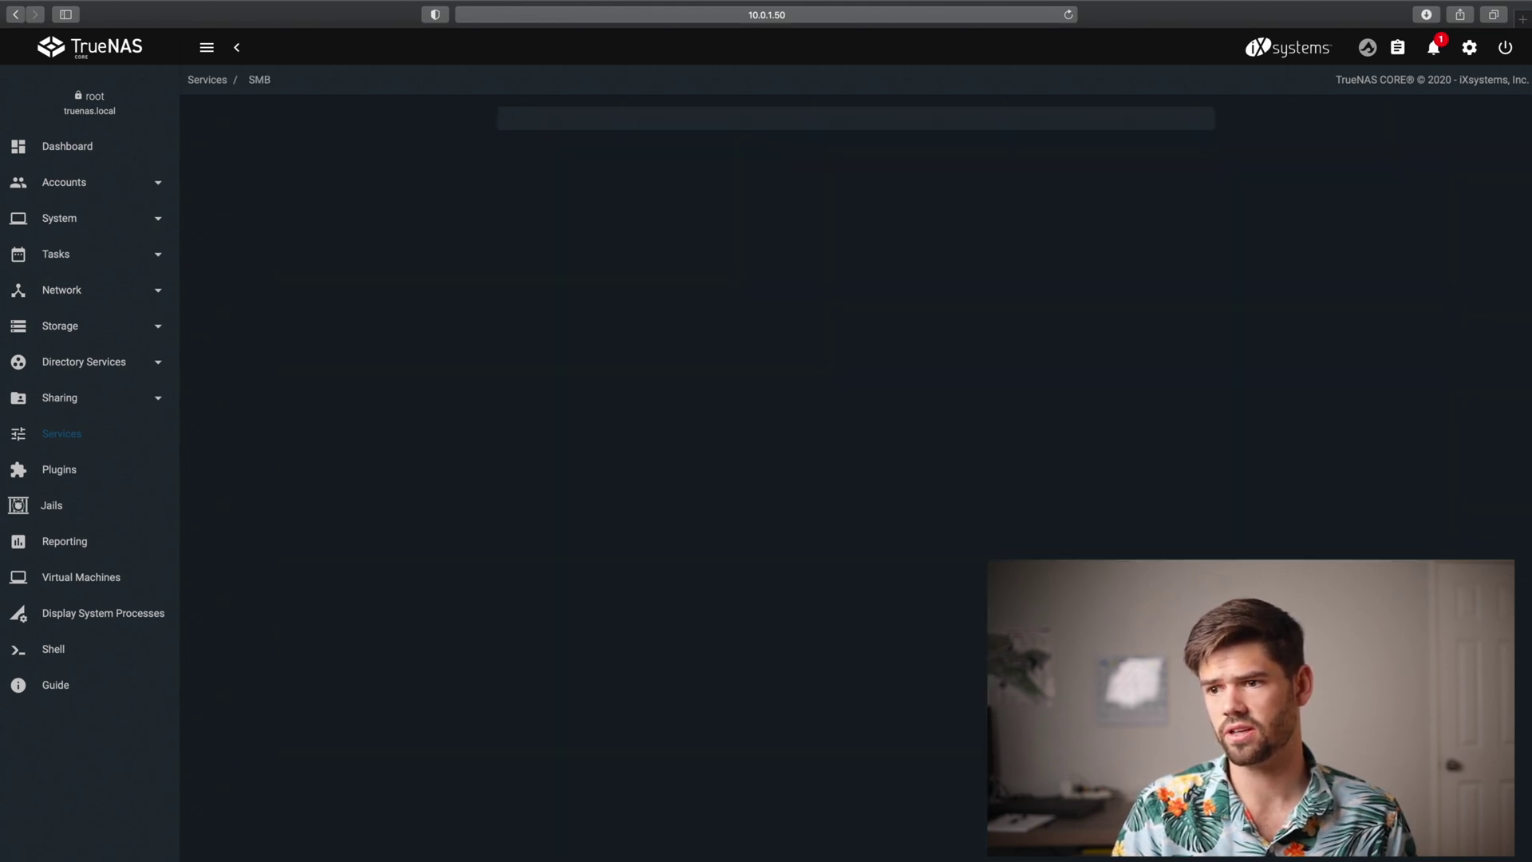
pyautogui.click(704, 391)
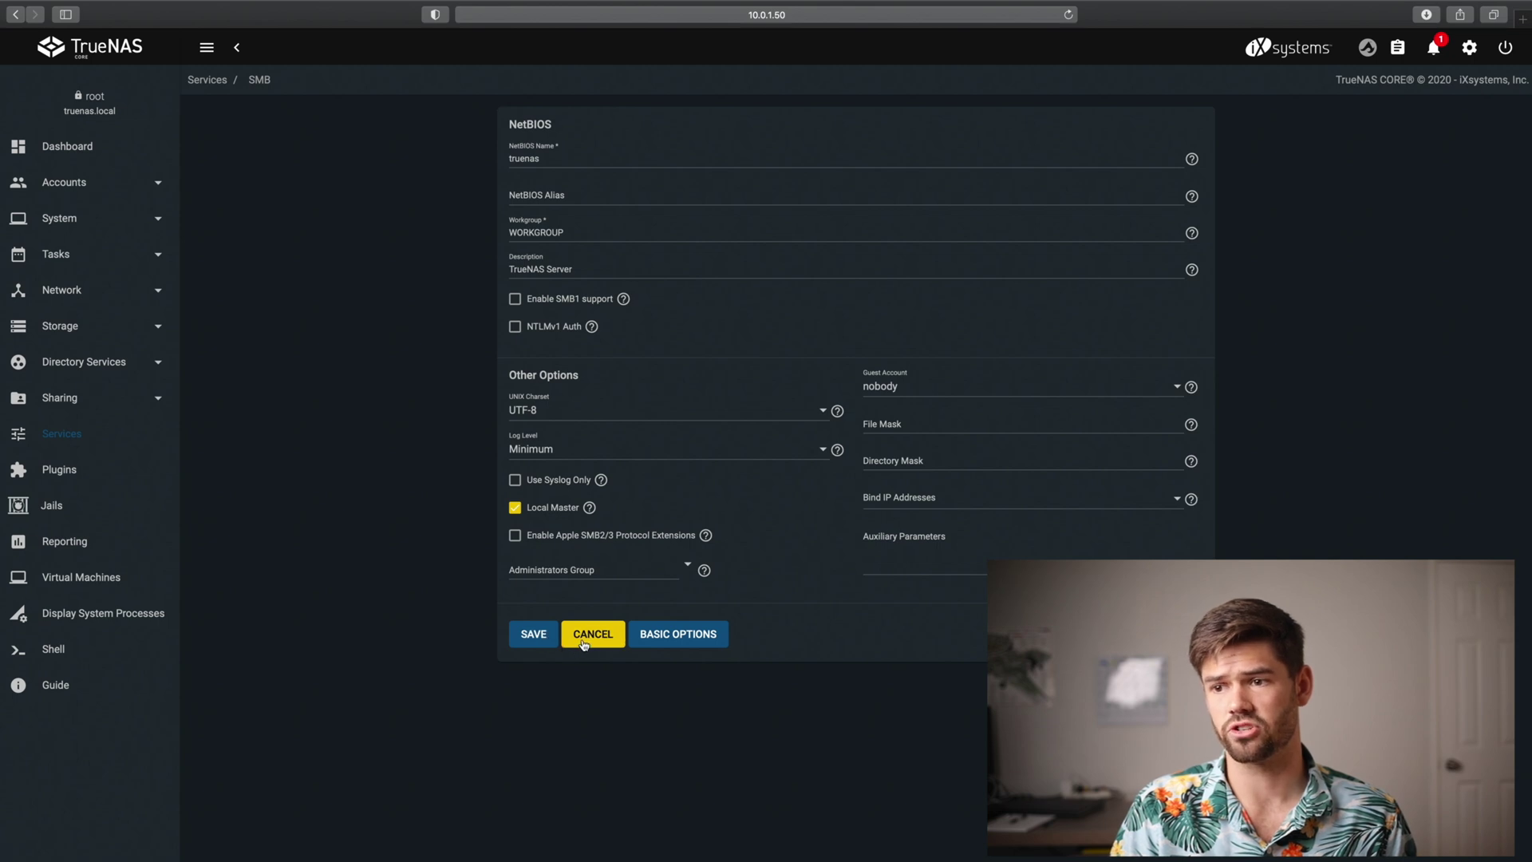
pyautogui.click(533, 635)
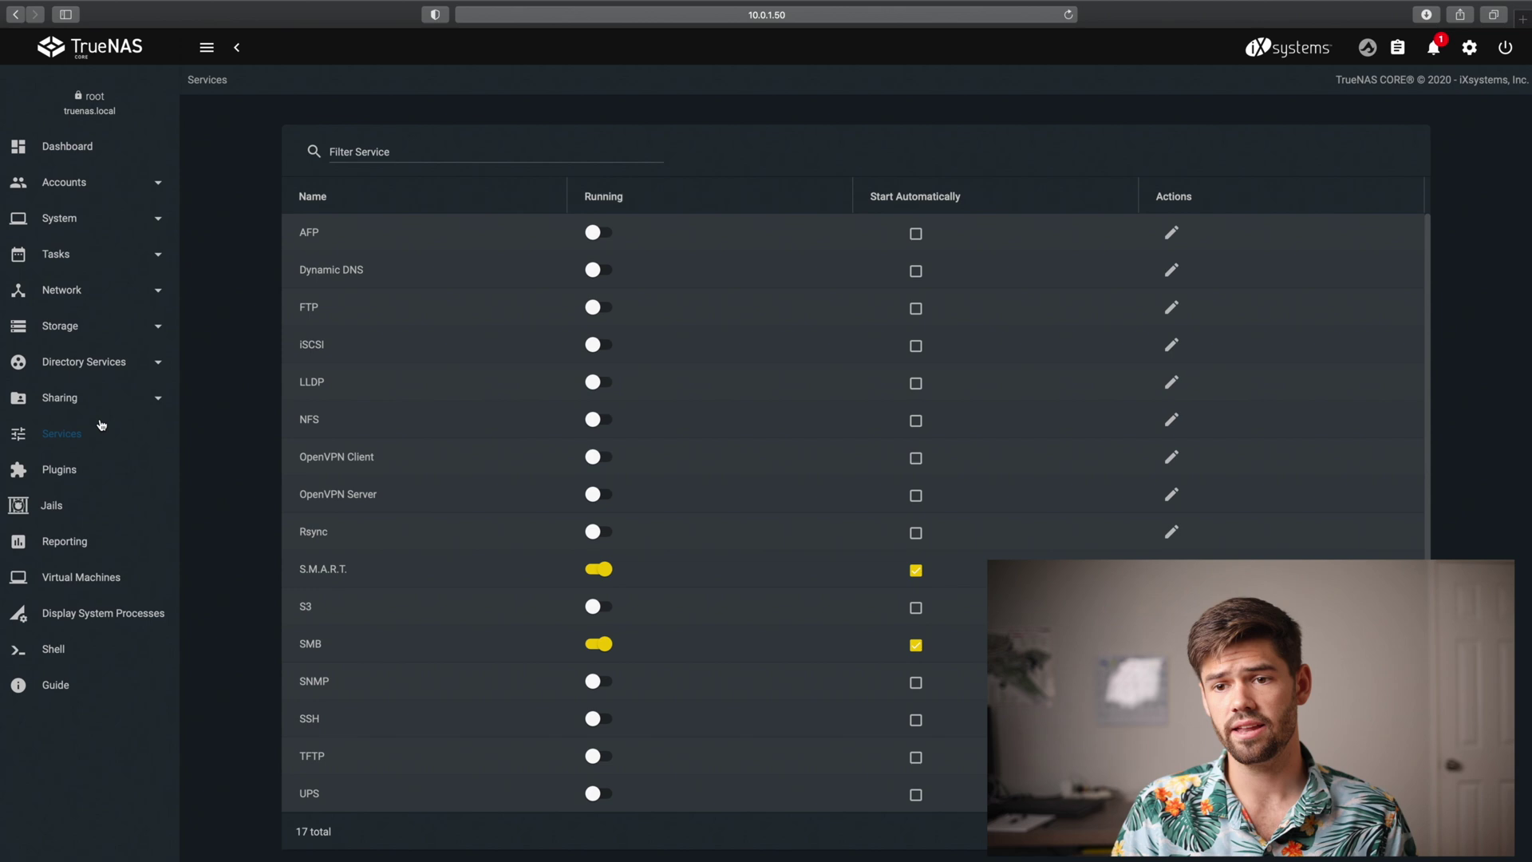
# Start a new Windows (SMB) share with path /mnt/speed/edit
pyautogui.click(100, 402)
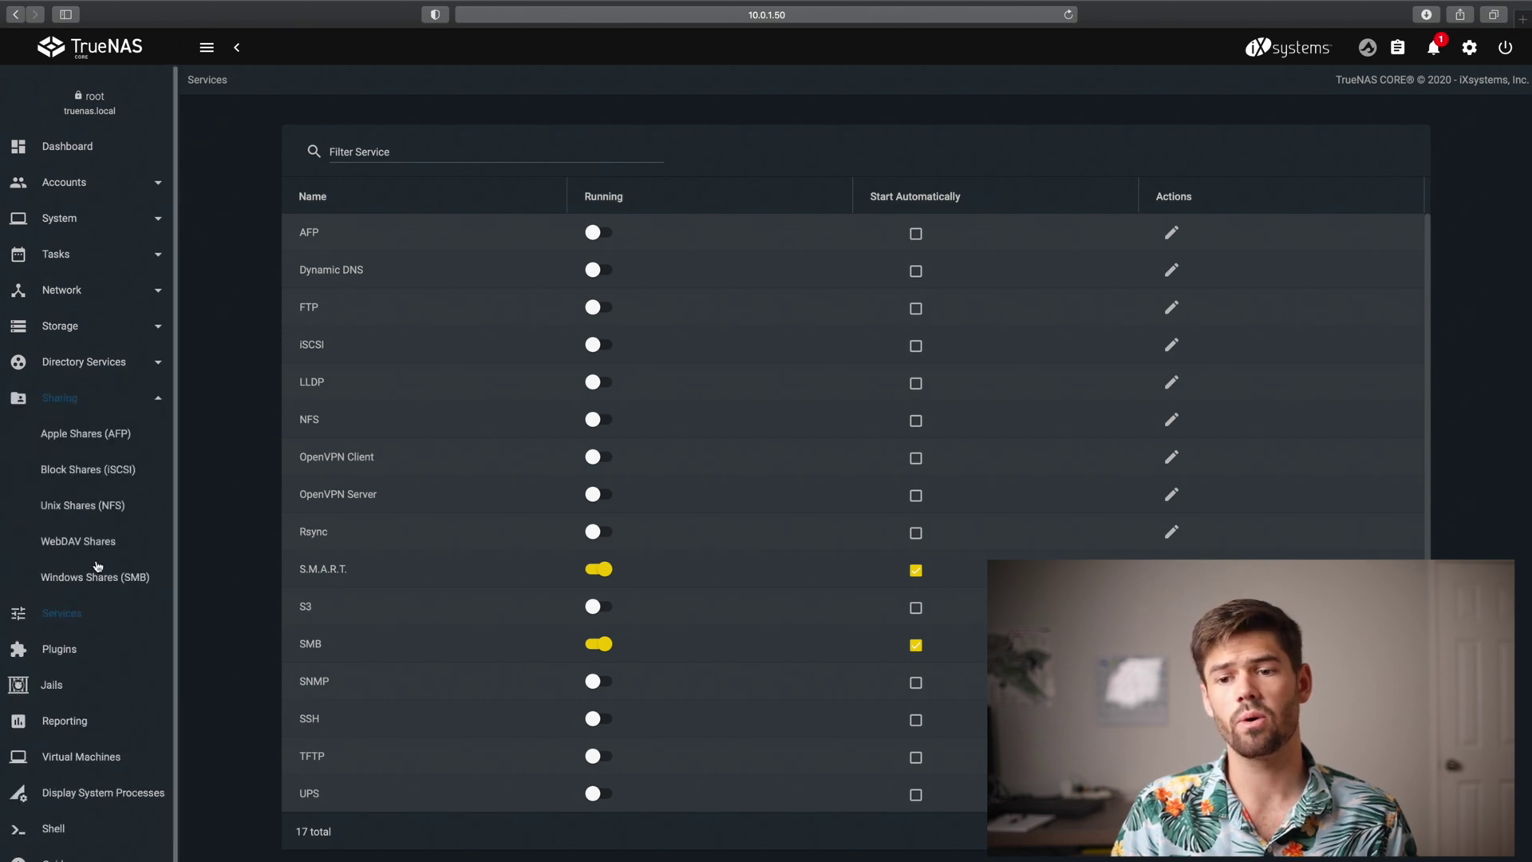
pyautogui.click(98, 583)
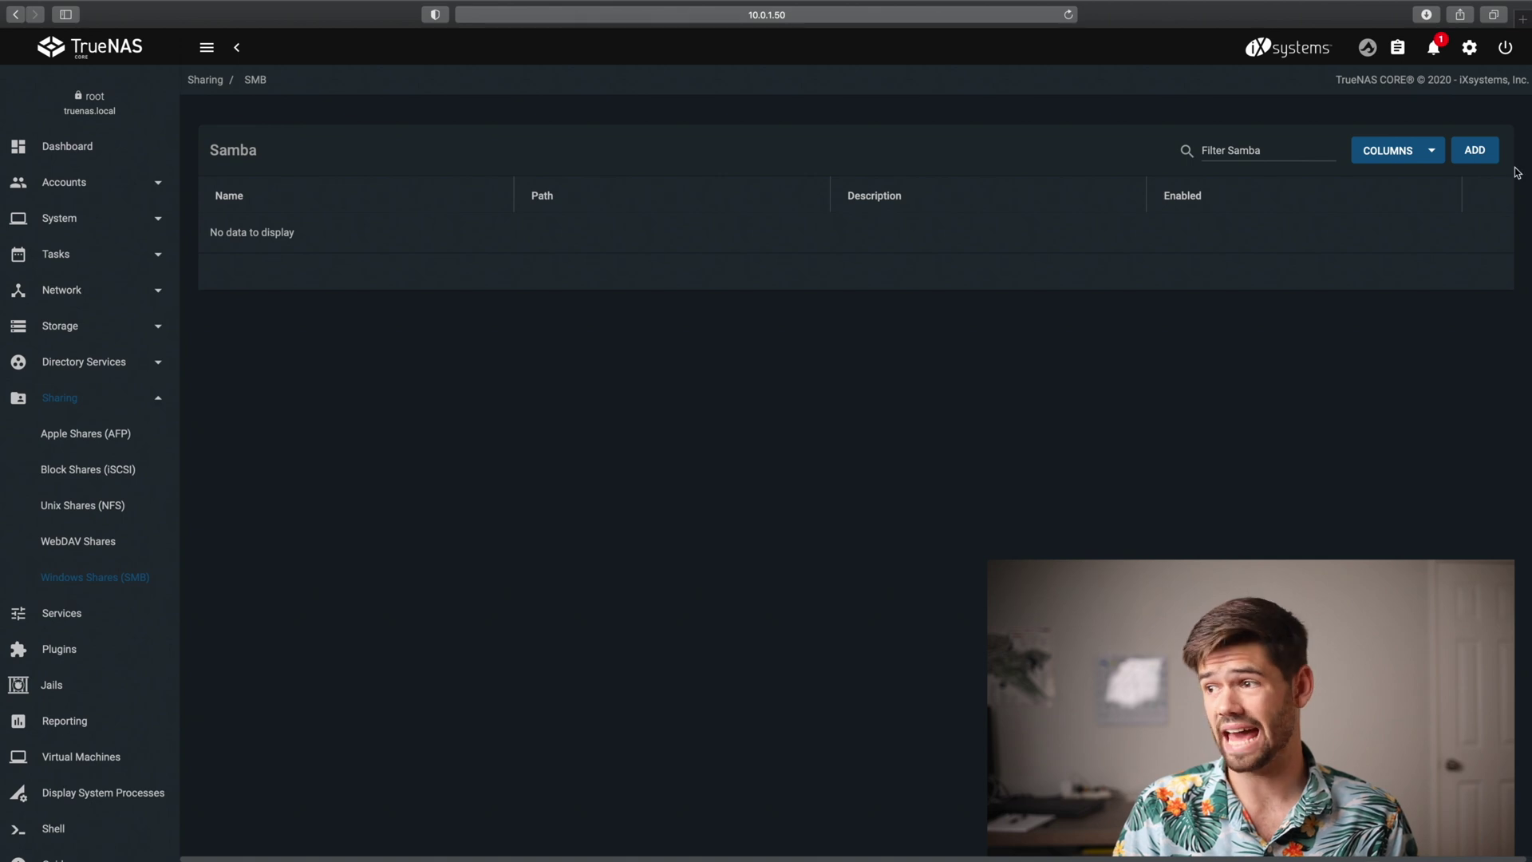
pyautogui.click(1487, 151)
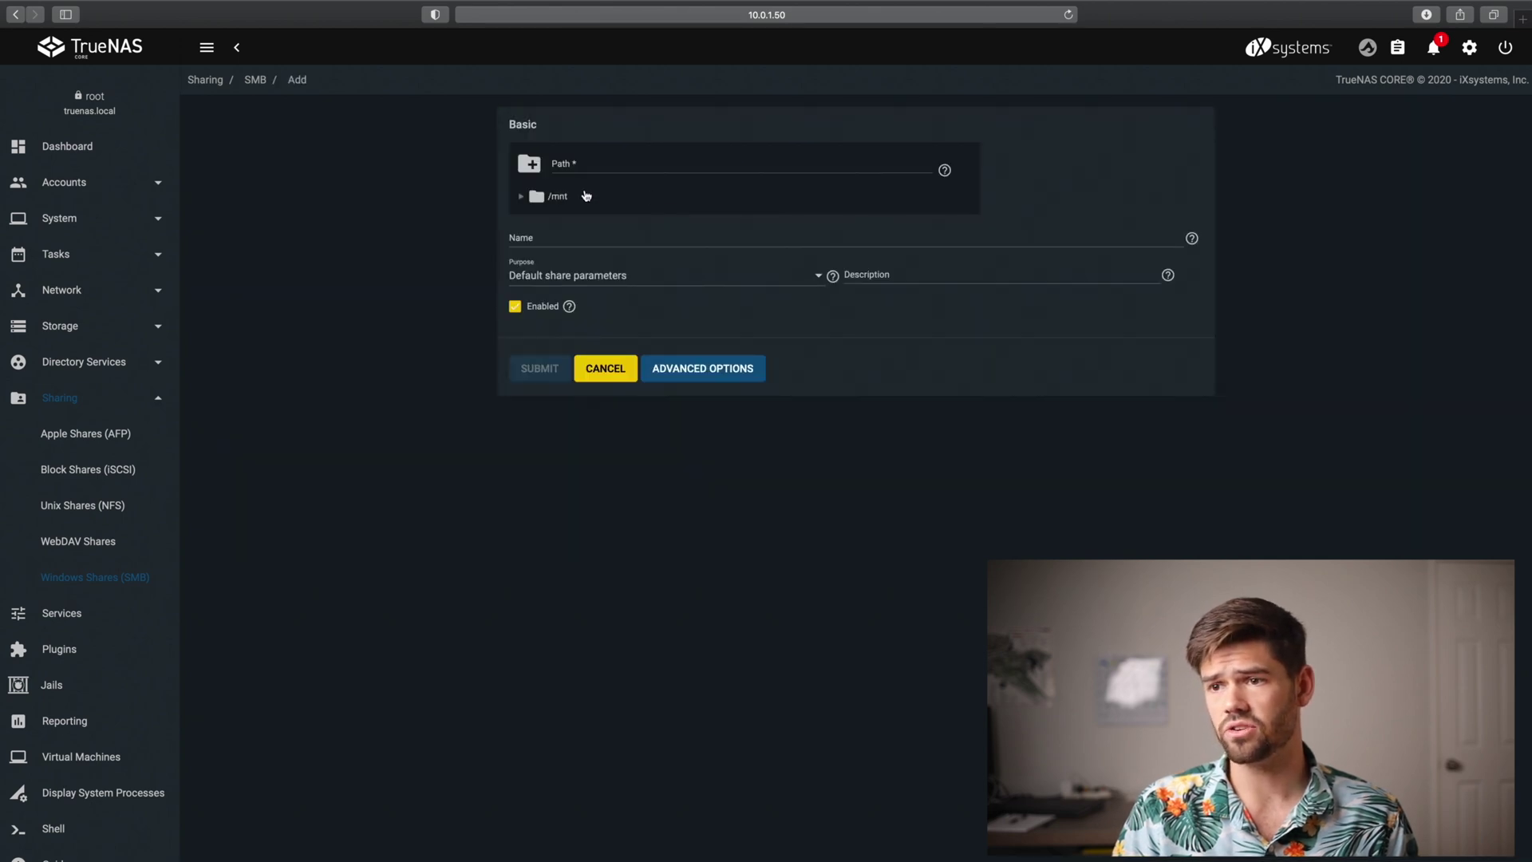
pyautogui.click(539, 200)
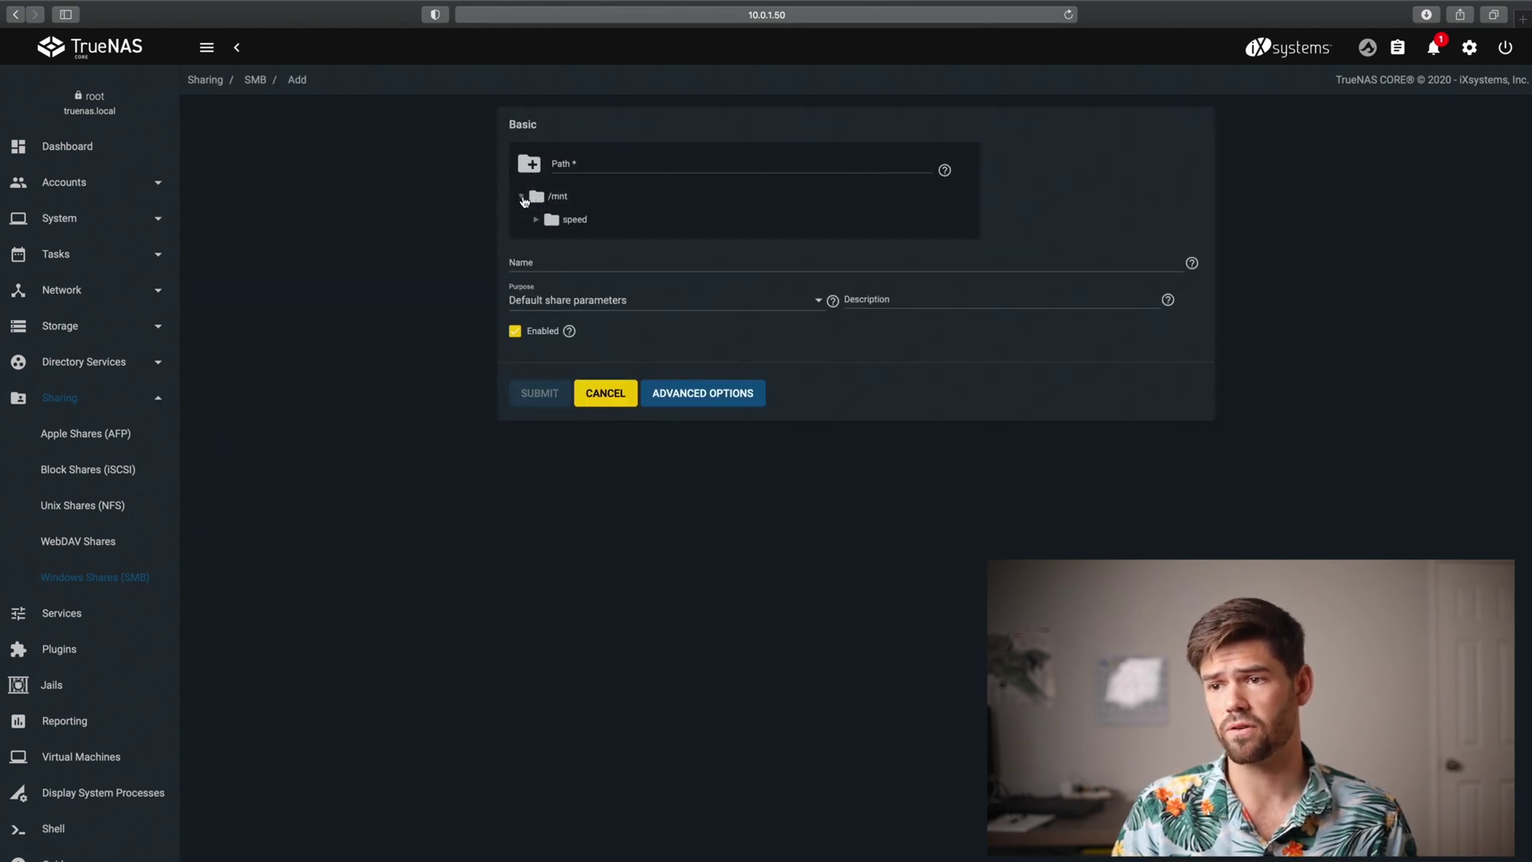
pyautogui.click(550, 220)
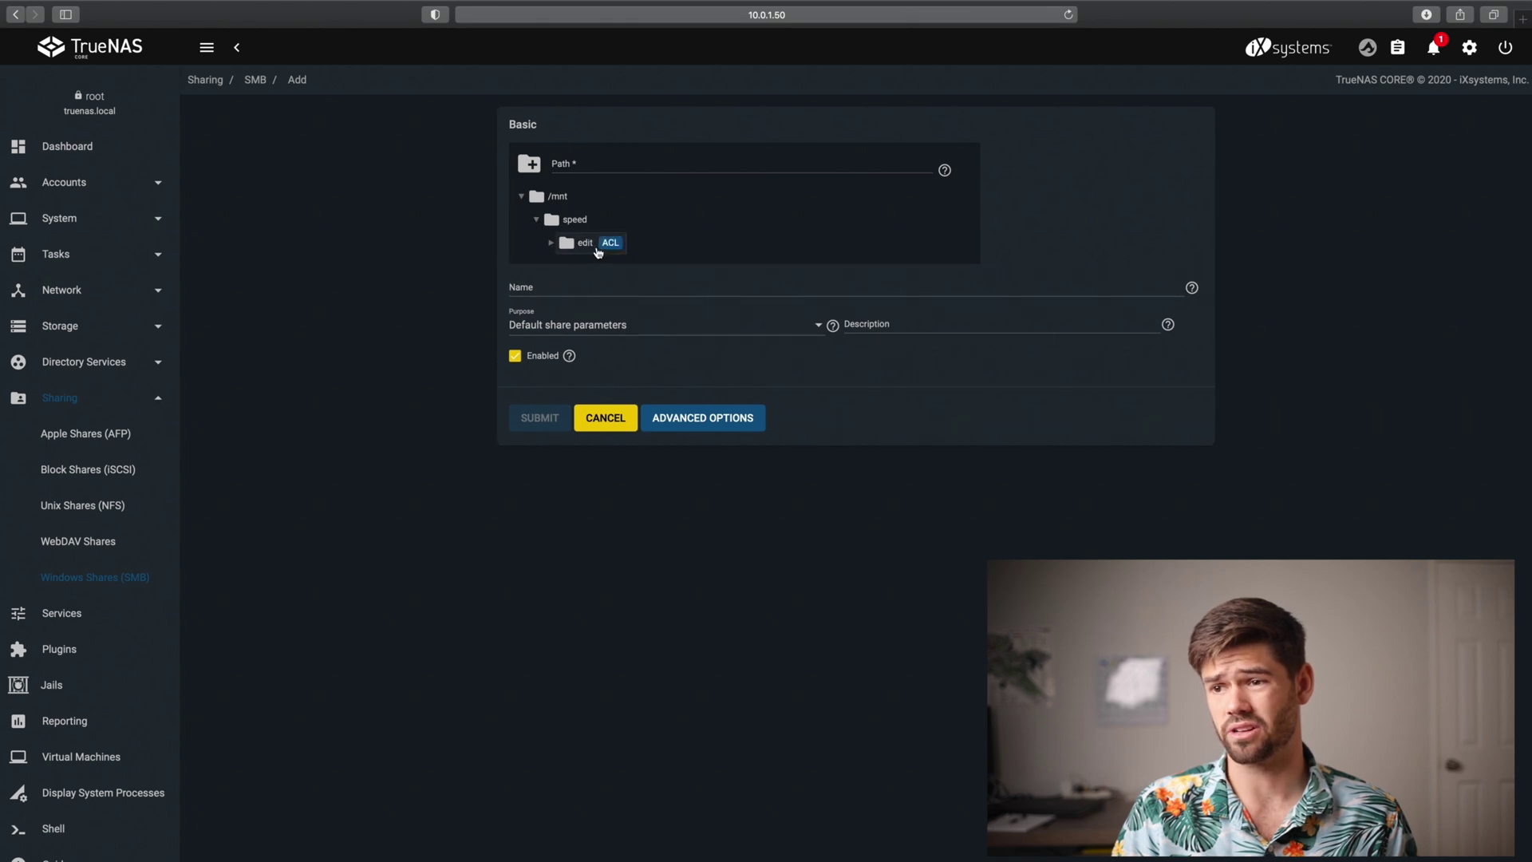
pyautogui.click(586, 243)
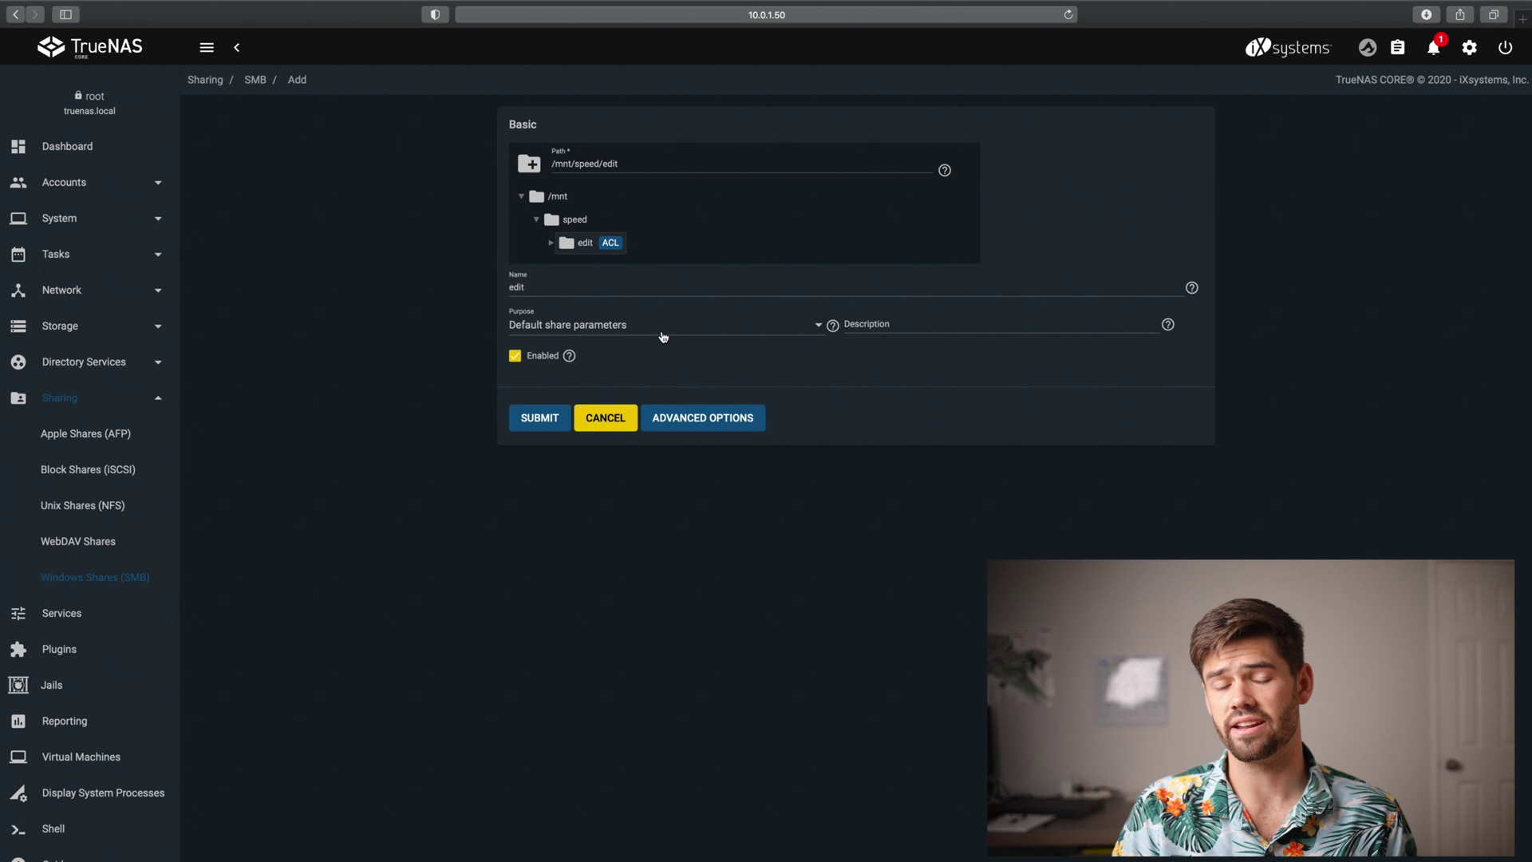
# Set the share purpose to Default share parameters and create the 'edit' share
pyautogui.click(714, 419)
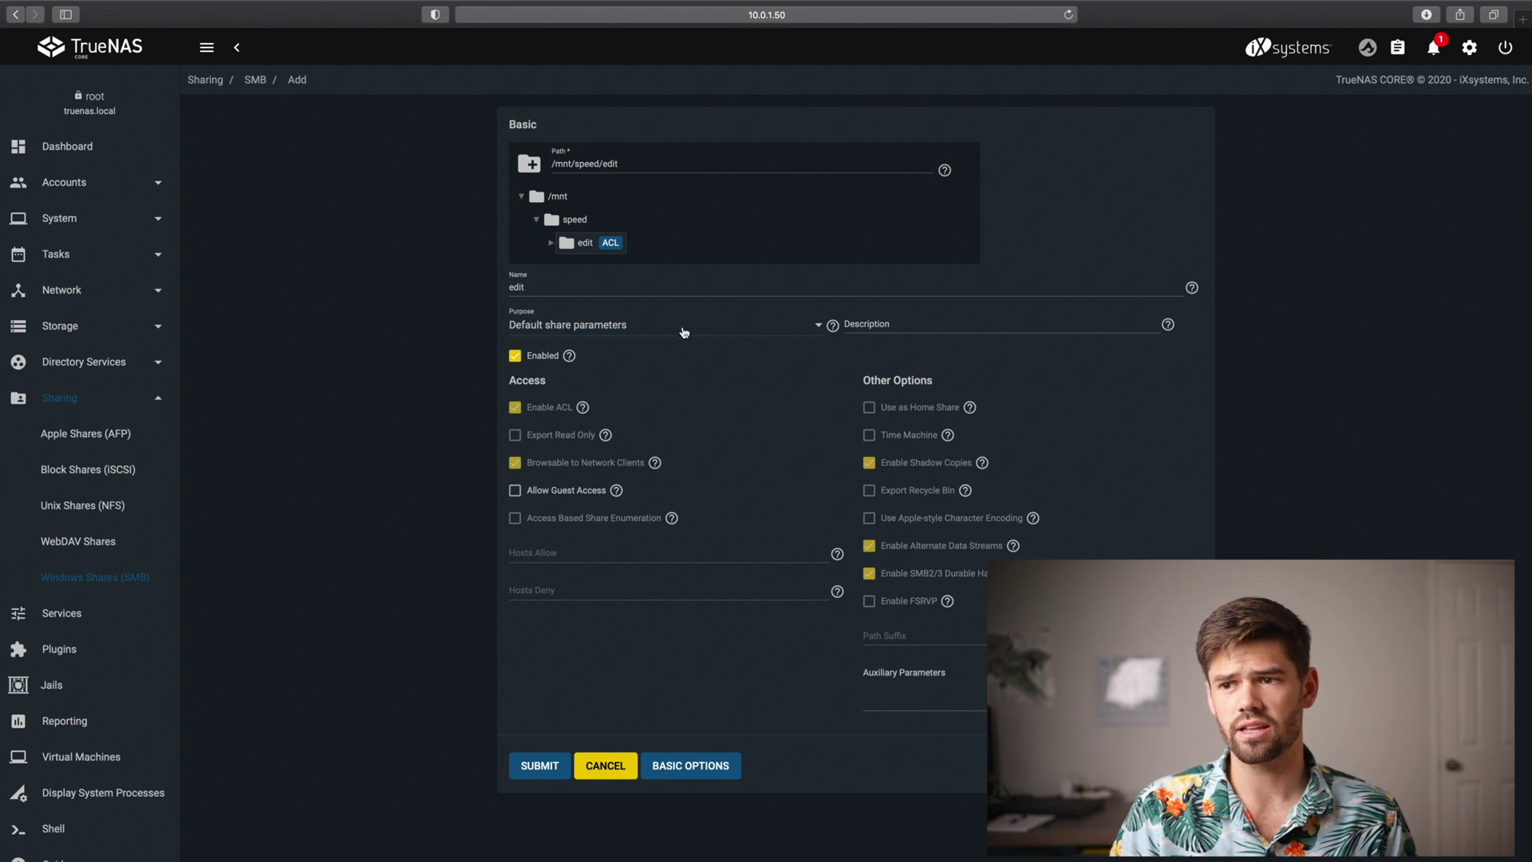
pyautogui.click(666, 335)
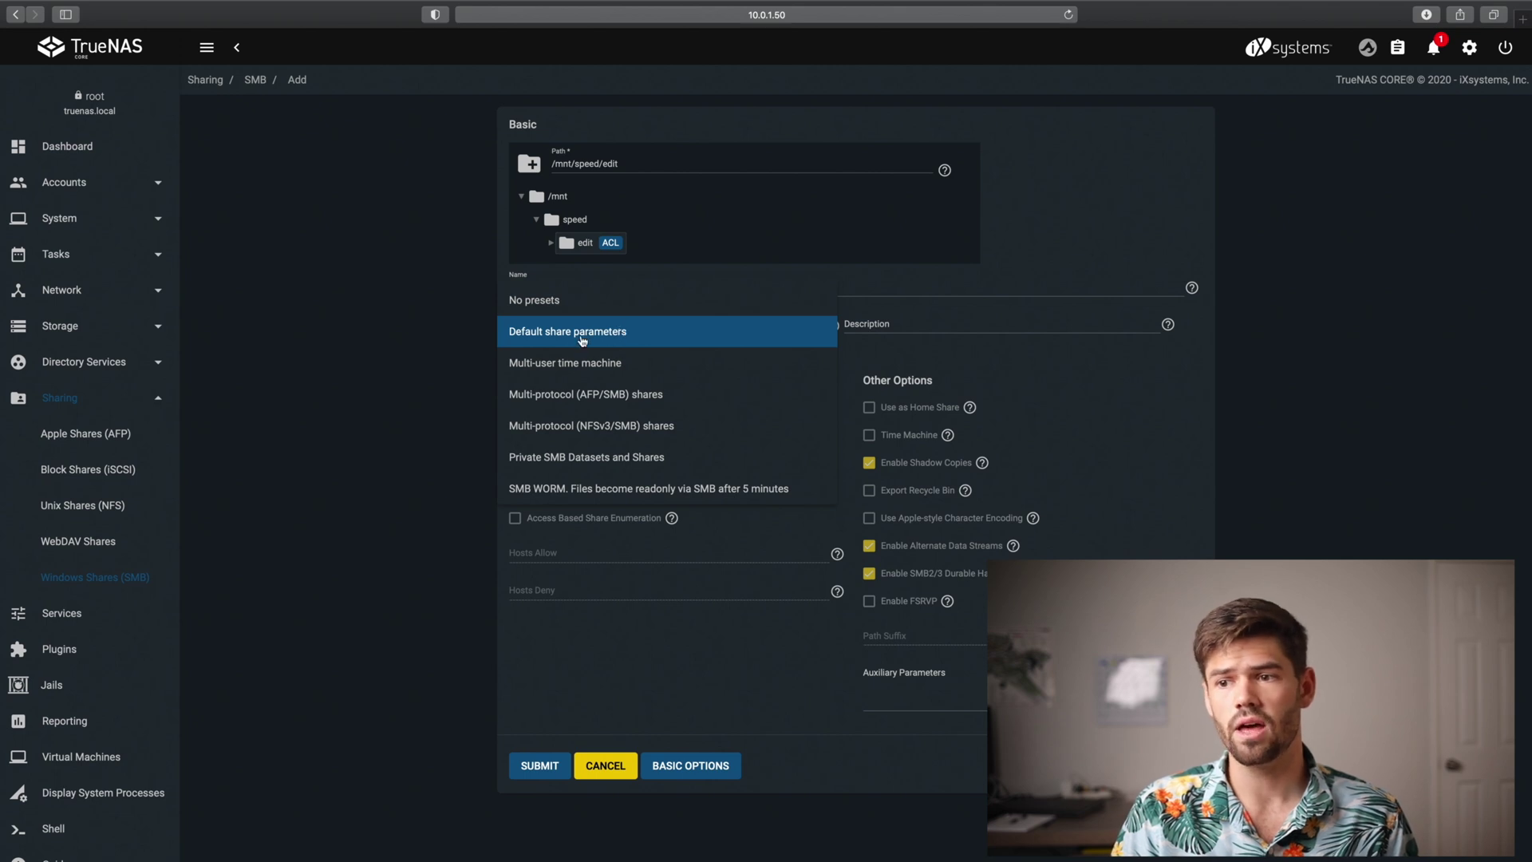
pyautogui.click(597, 348)
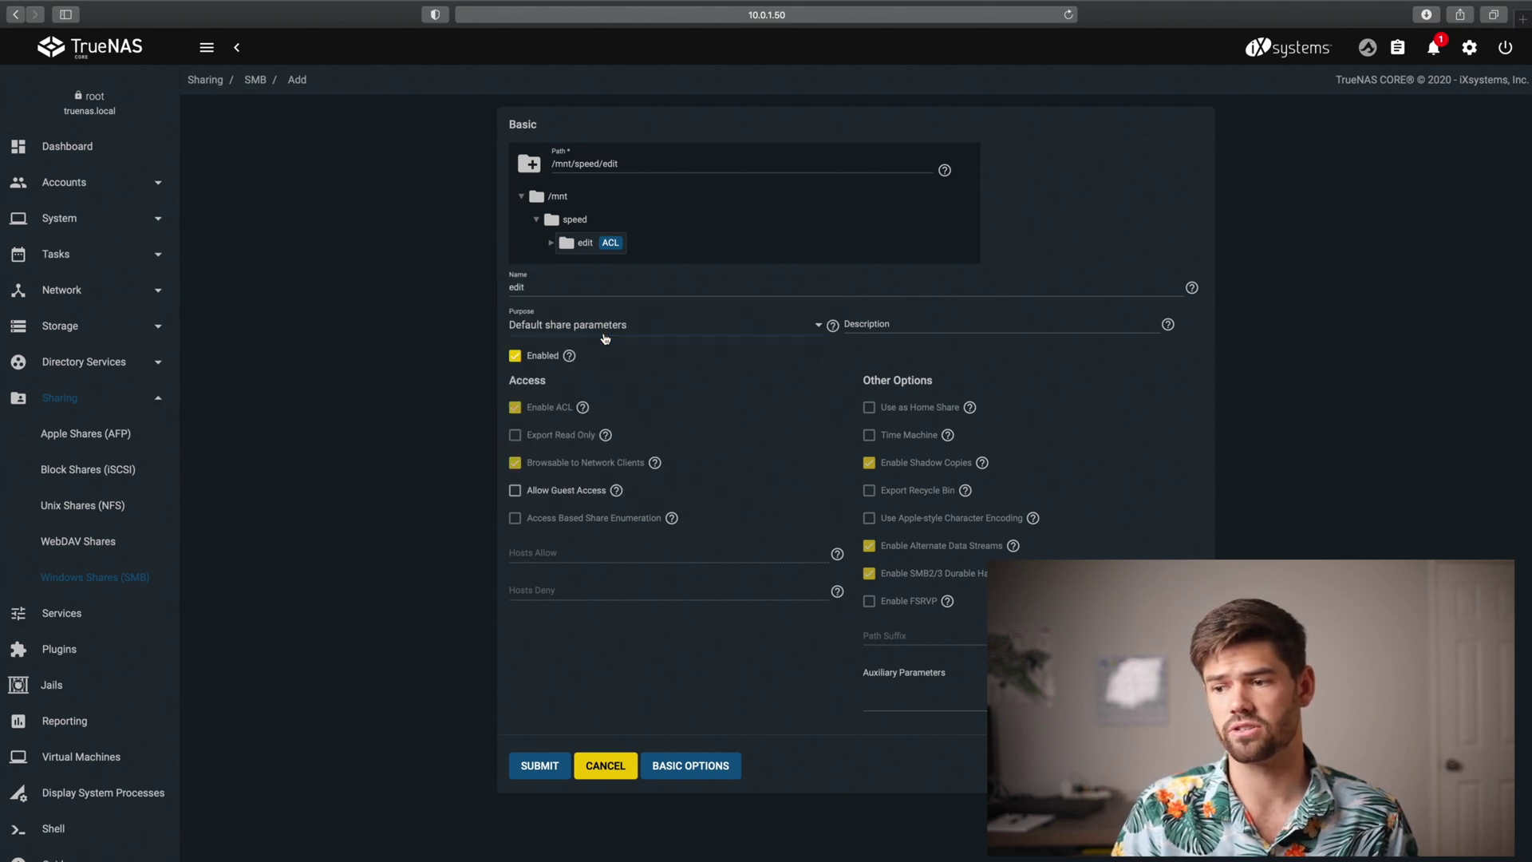
pyautogui.click(550, 772)
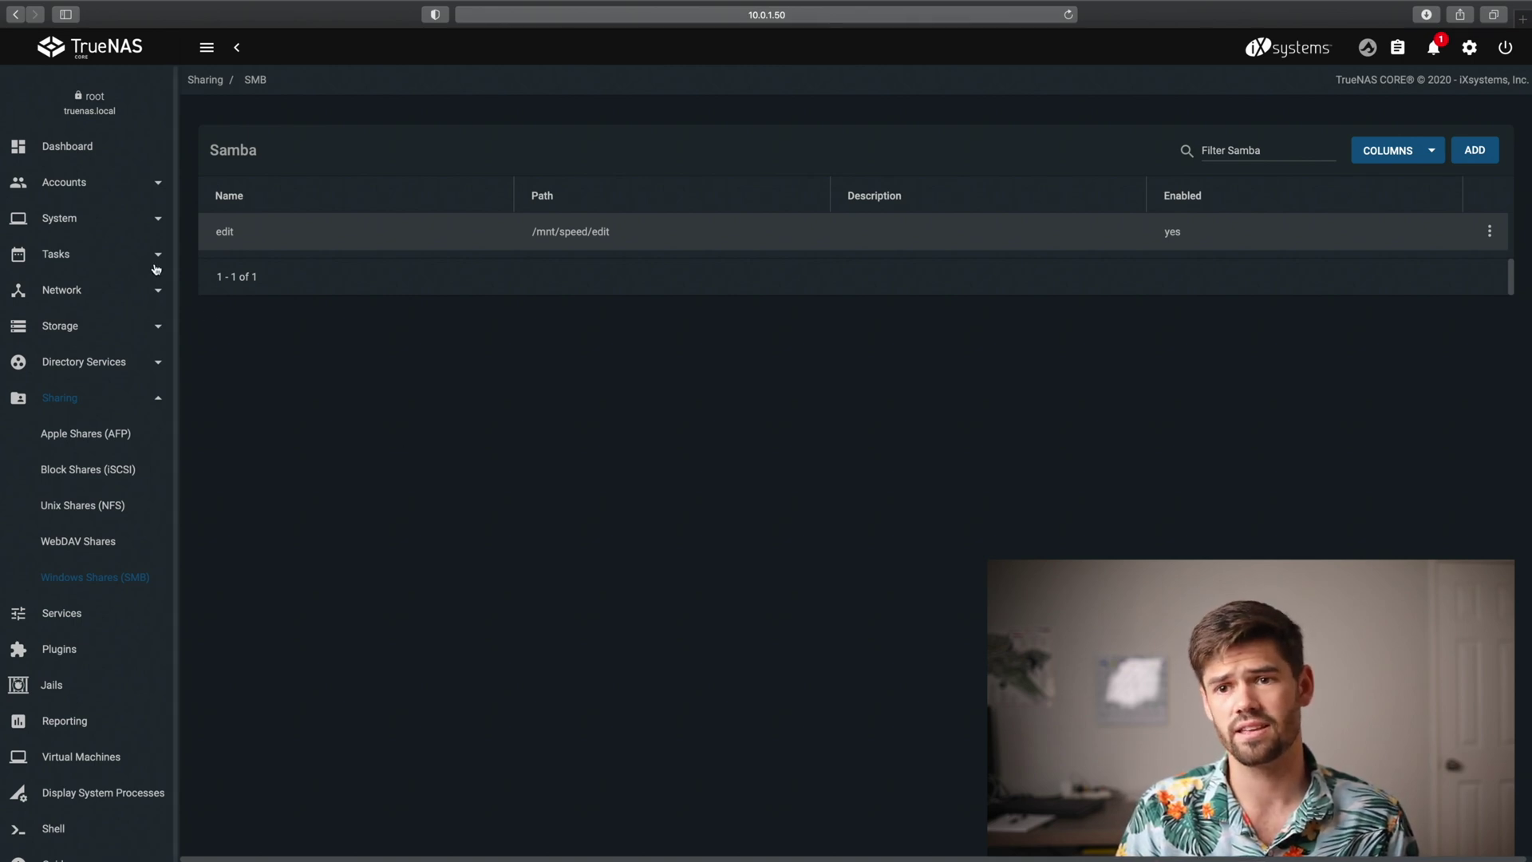
pyautogui.click(80, 320)
# Set the edit dataset's group to editor with Apply Group ticked, and save the permissions
pyautogui.click(58, 363)
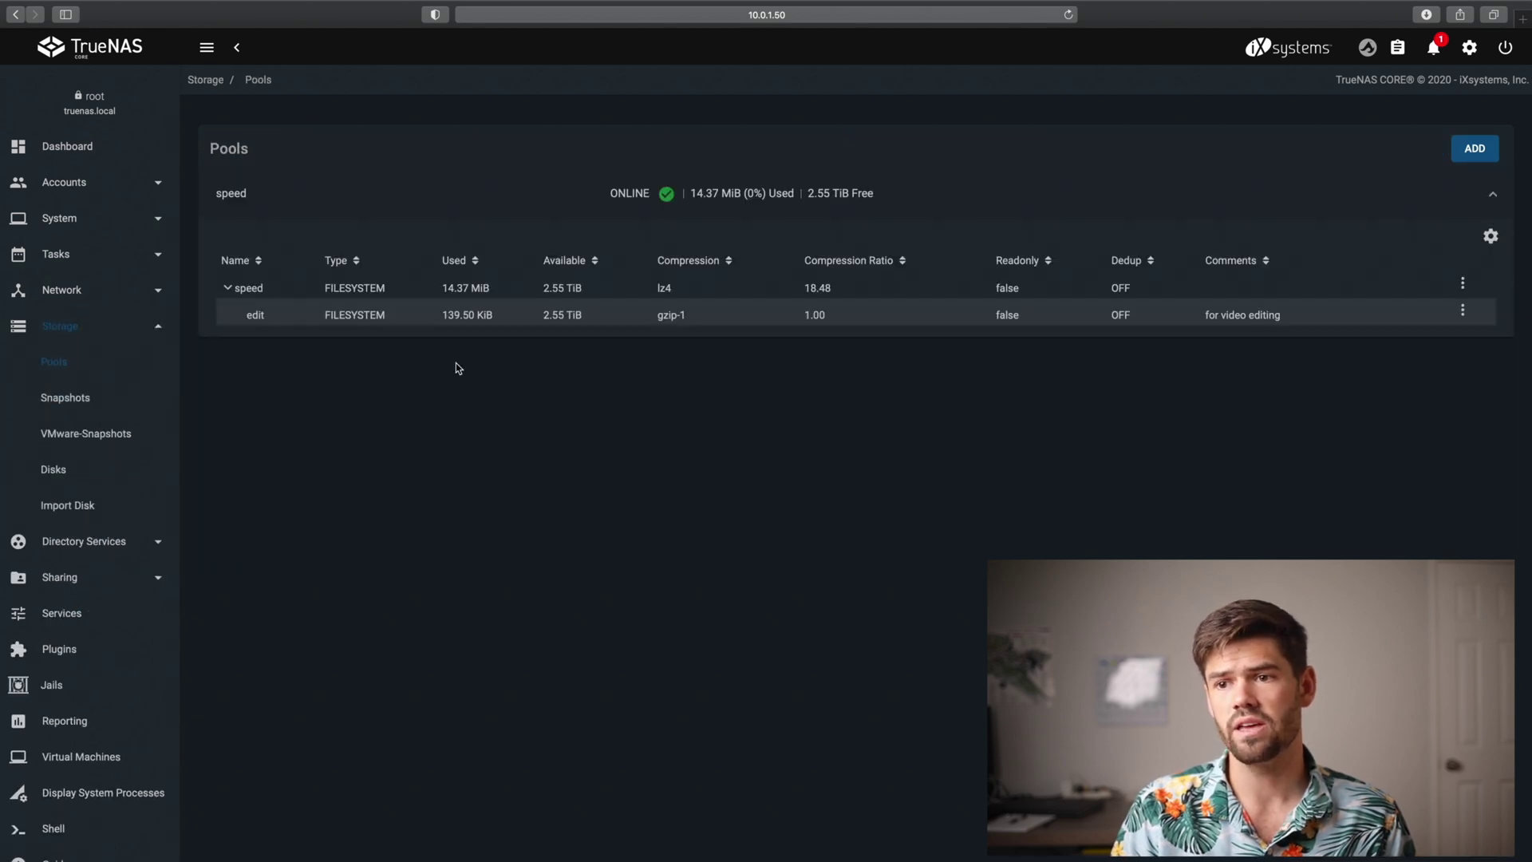
pyautogui.click(1464, 312)
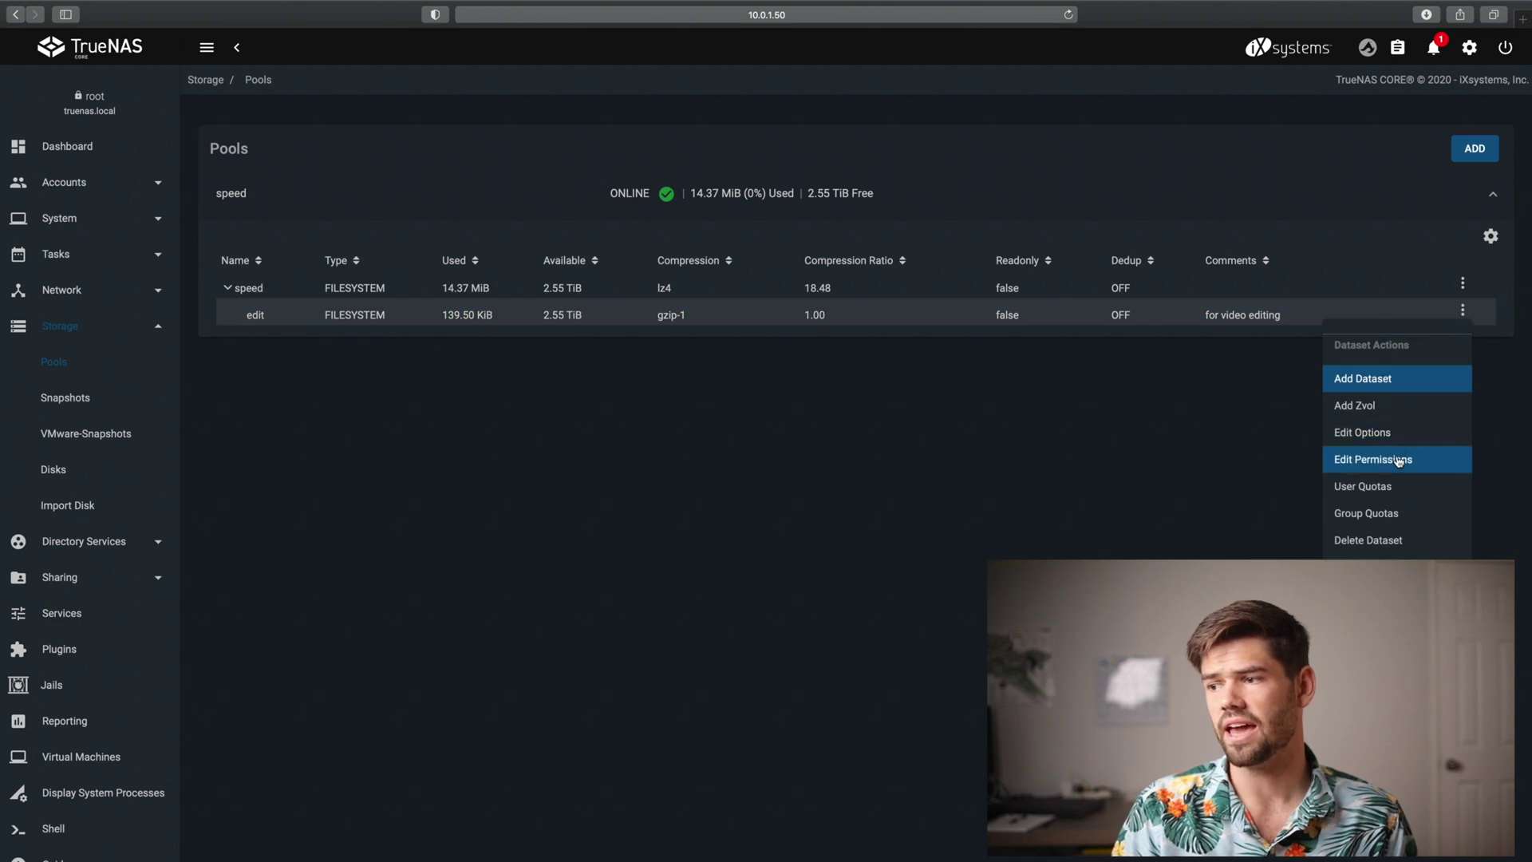
pyautogui.click(1387, 471)
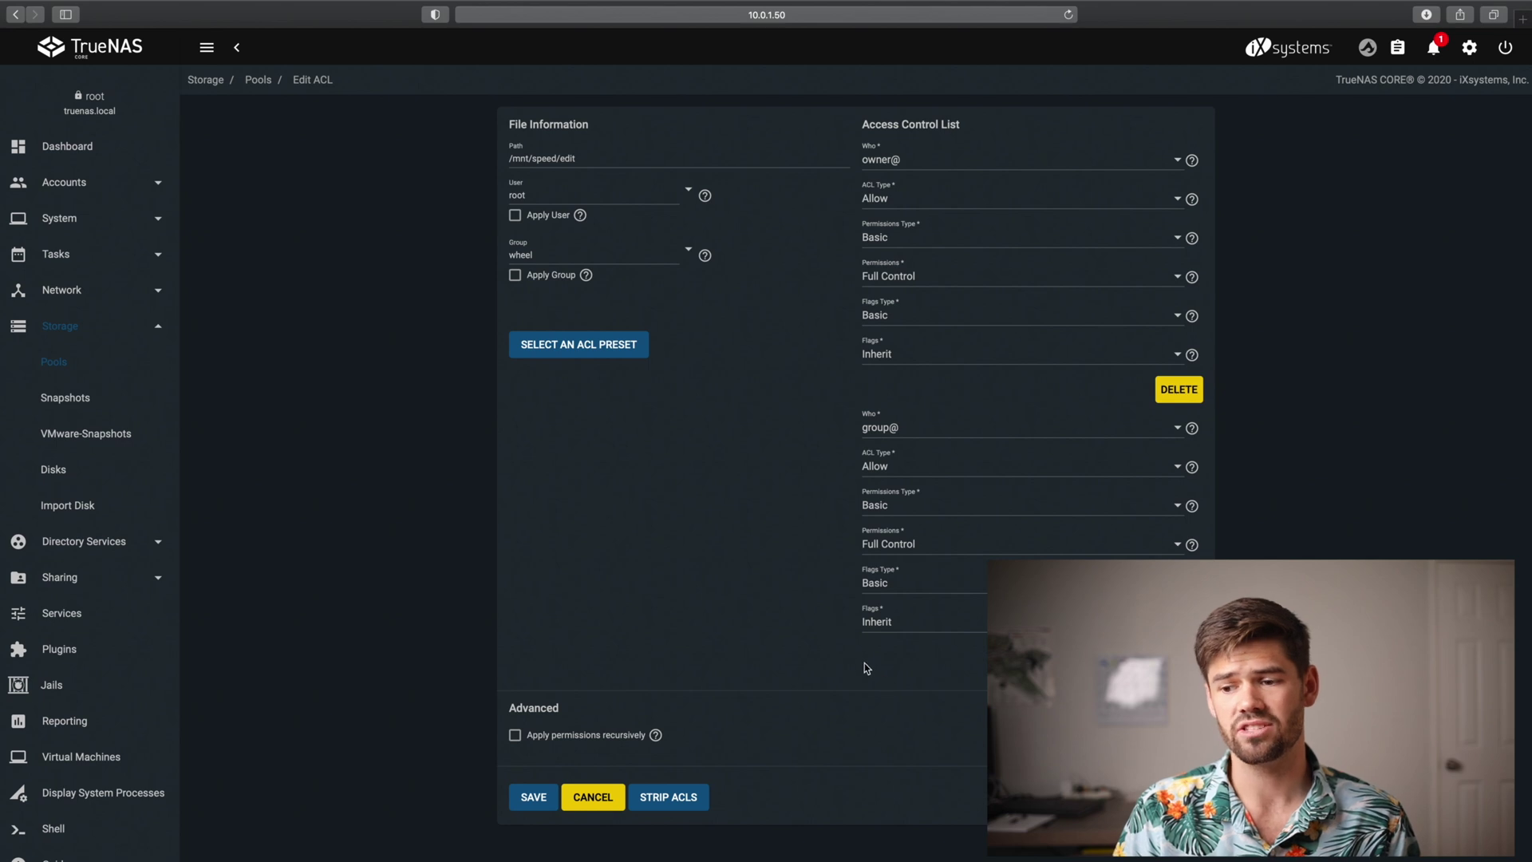
pyautogui.click(689, 251)
pyautogui.scroll(-3, 729, 353)
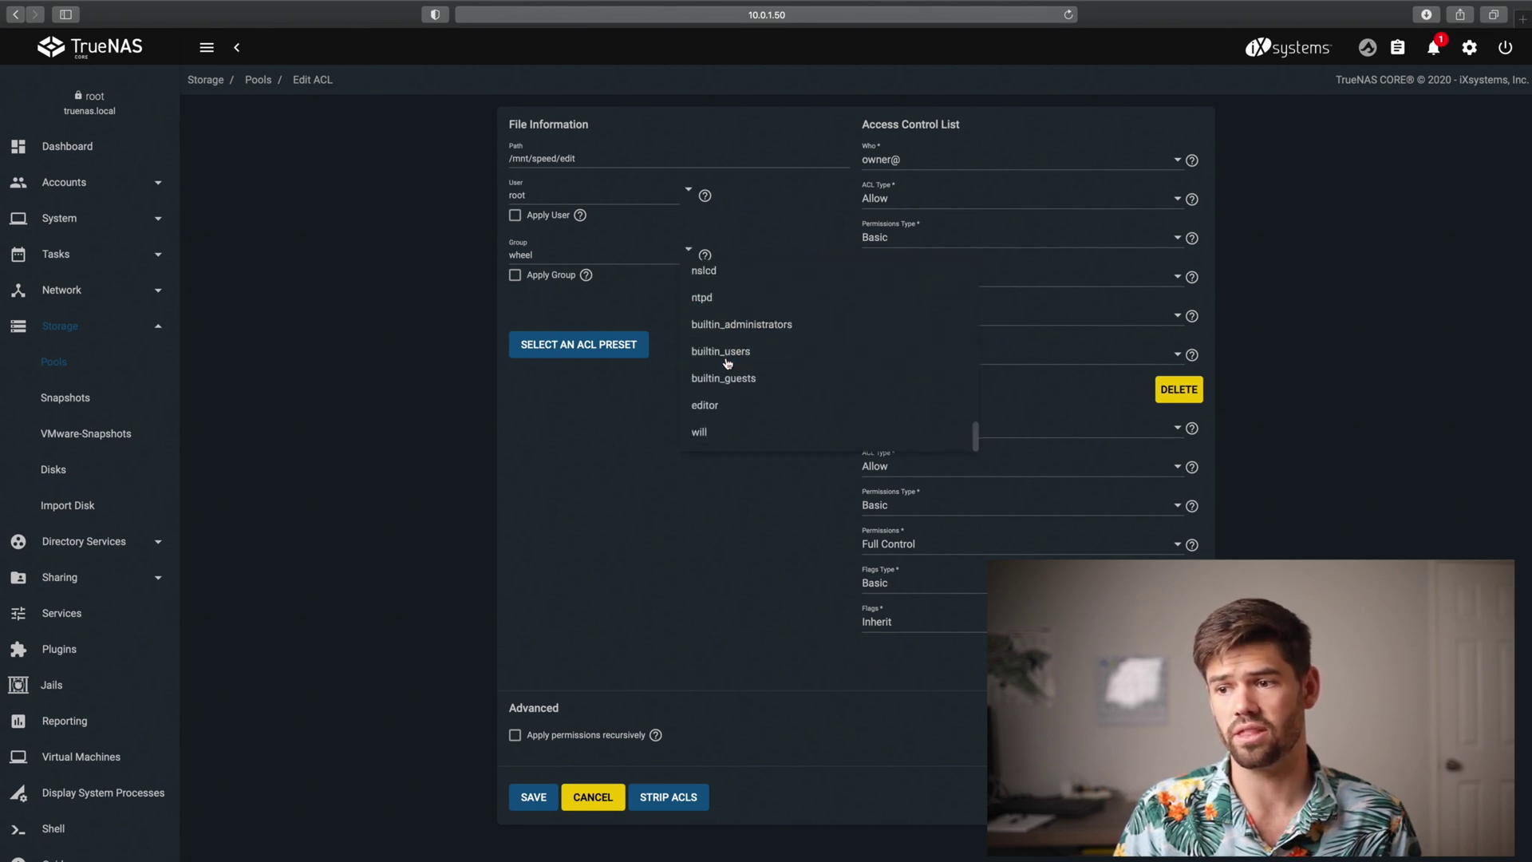
pyautogui.click(738, 402)
pyautogui.click(516, 279)
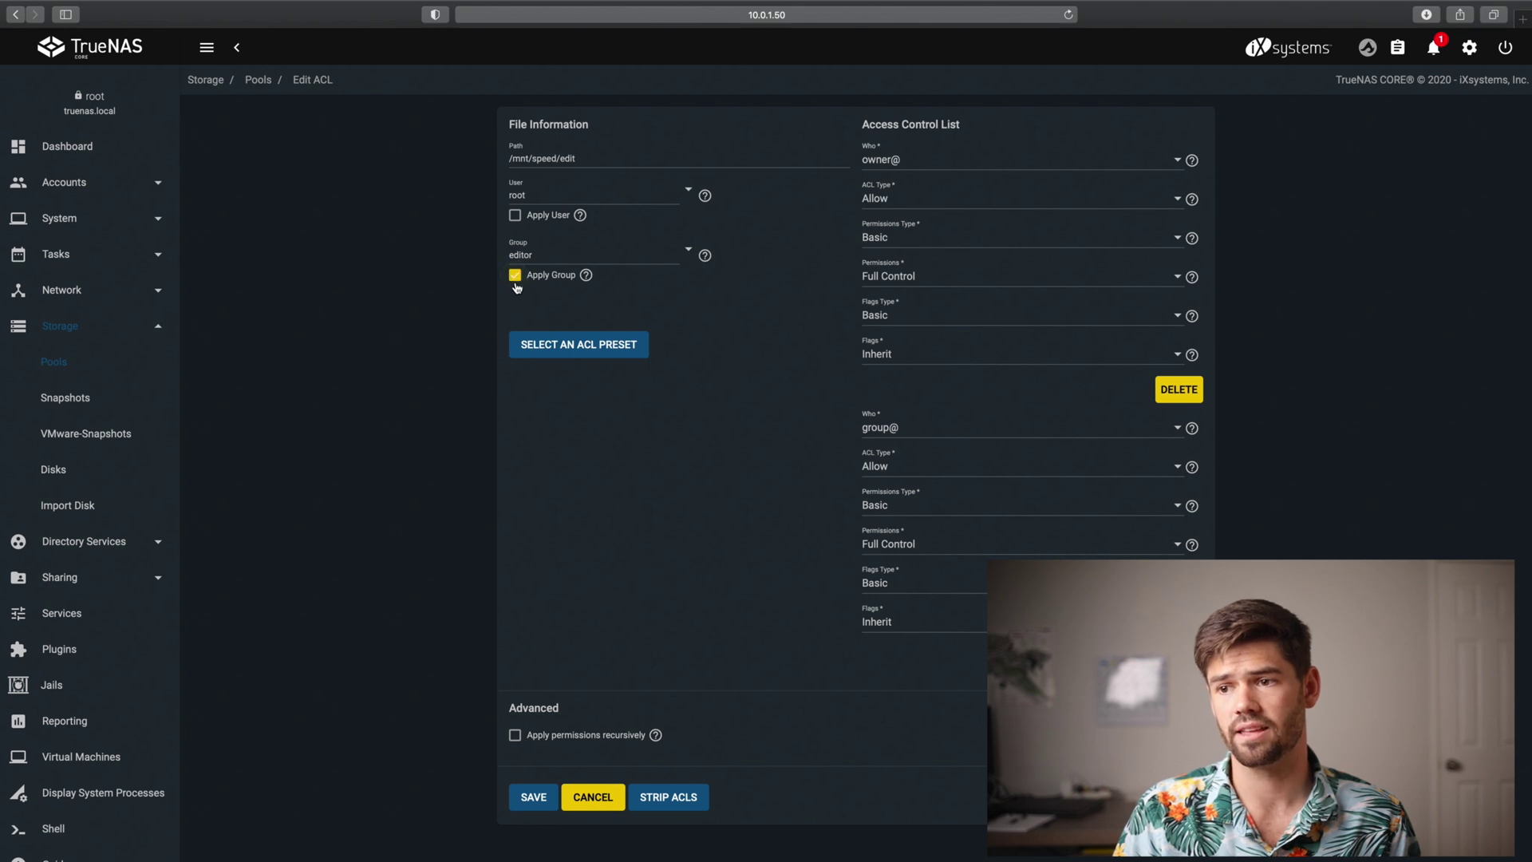
pyautogui.click(534, 797)
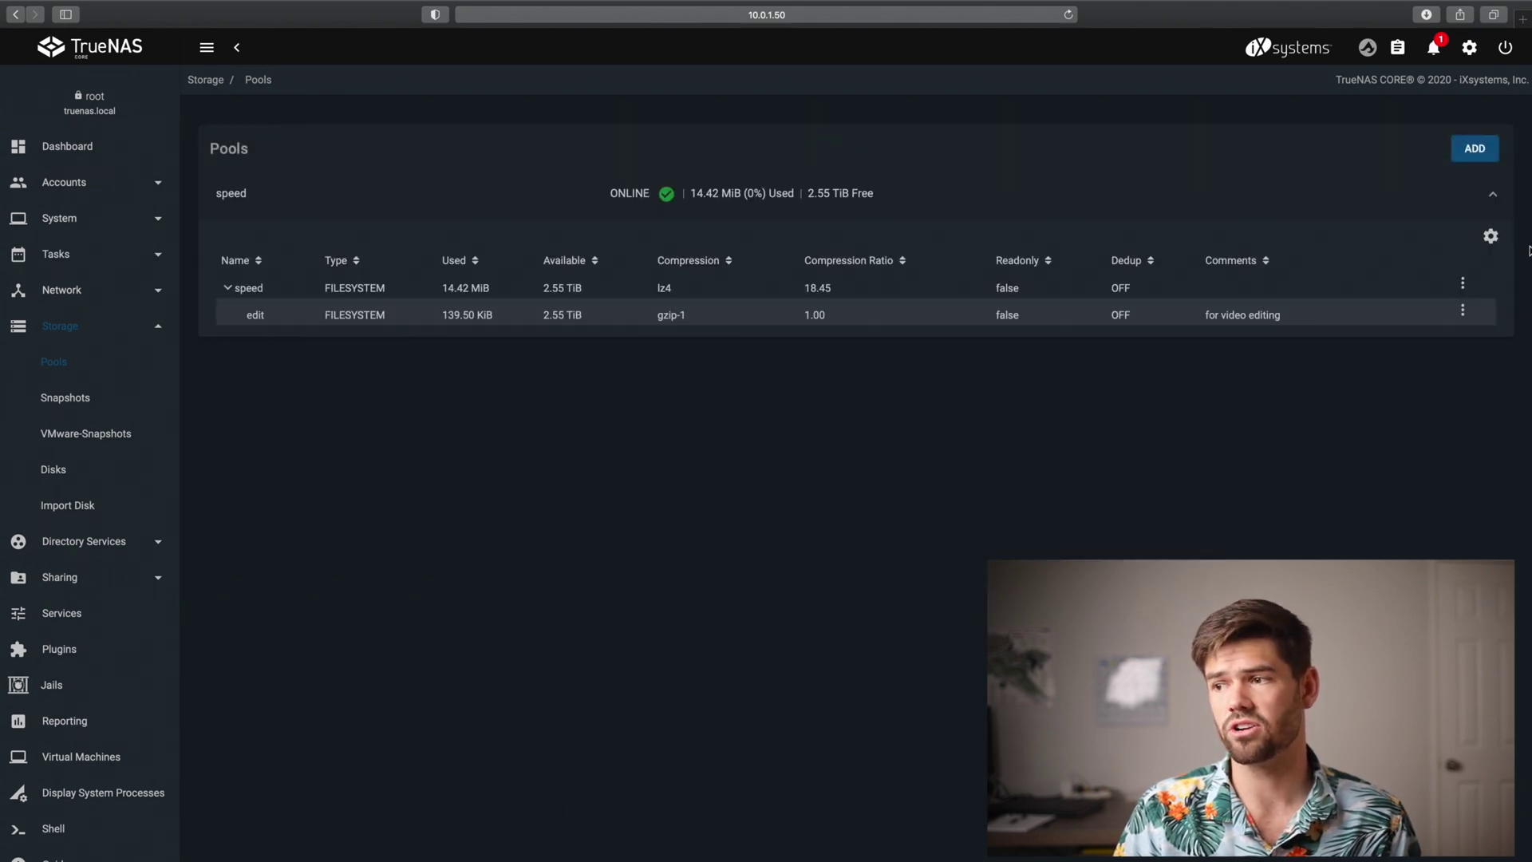
pyautogui.click(1463, 309)
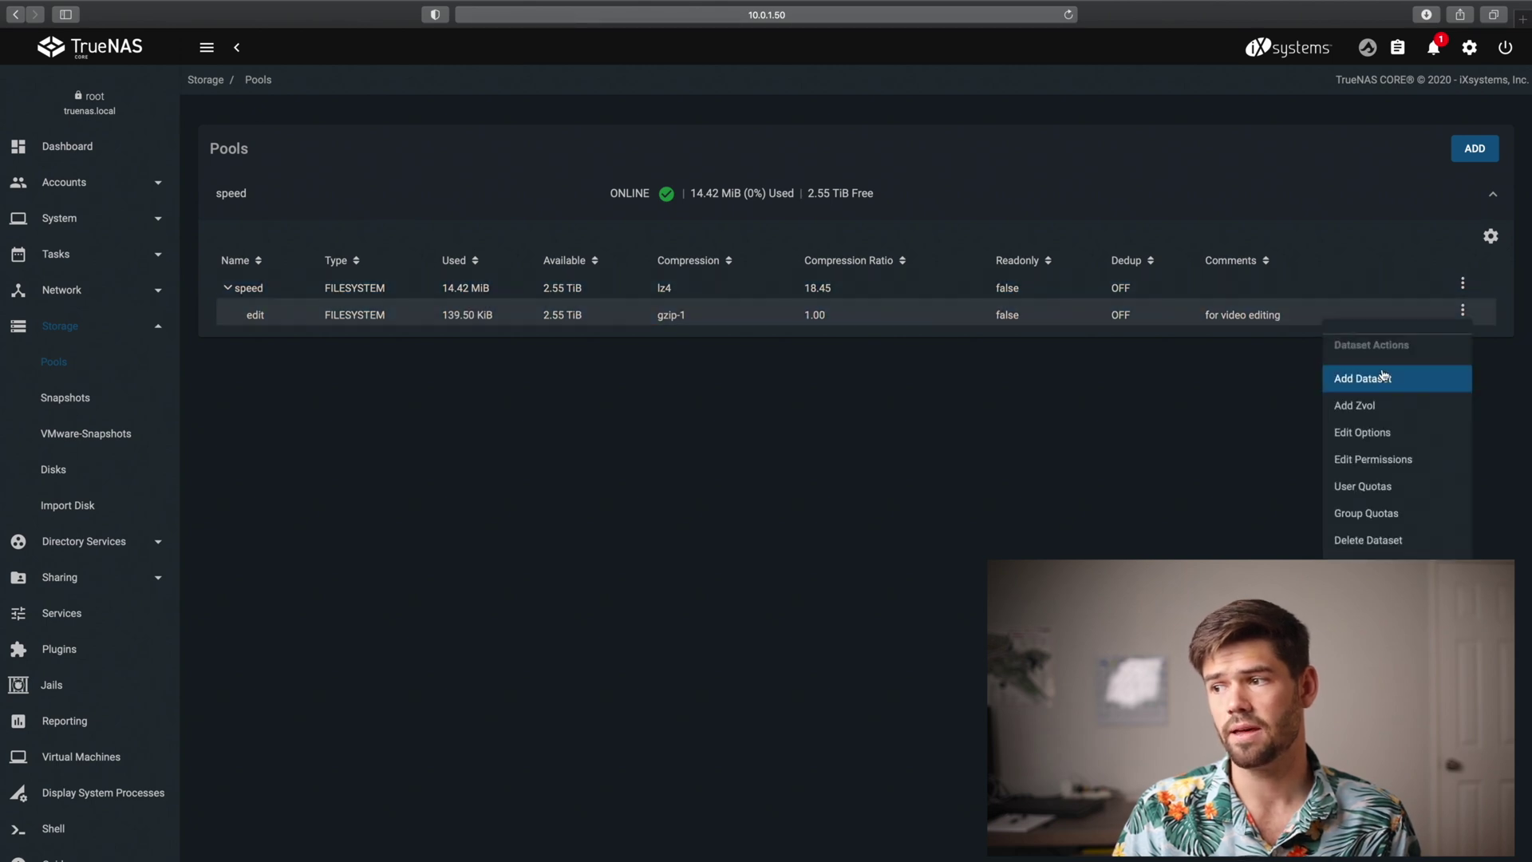
pyautogui.click(1375, 469)
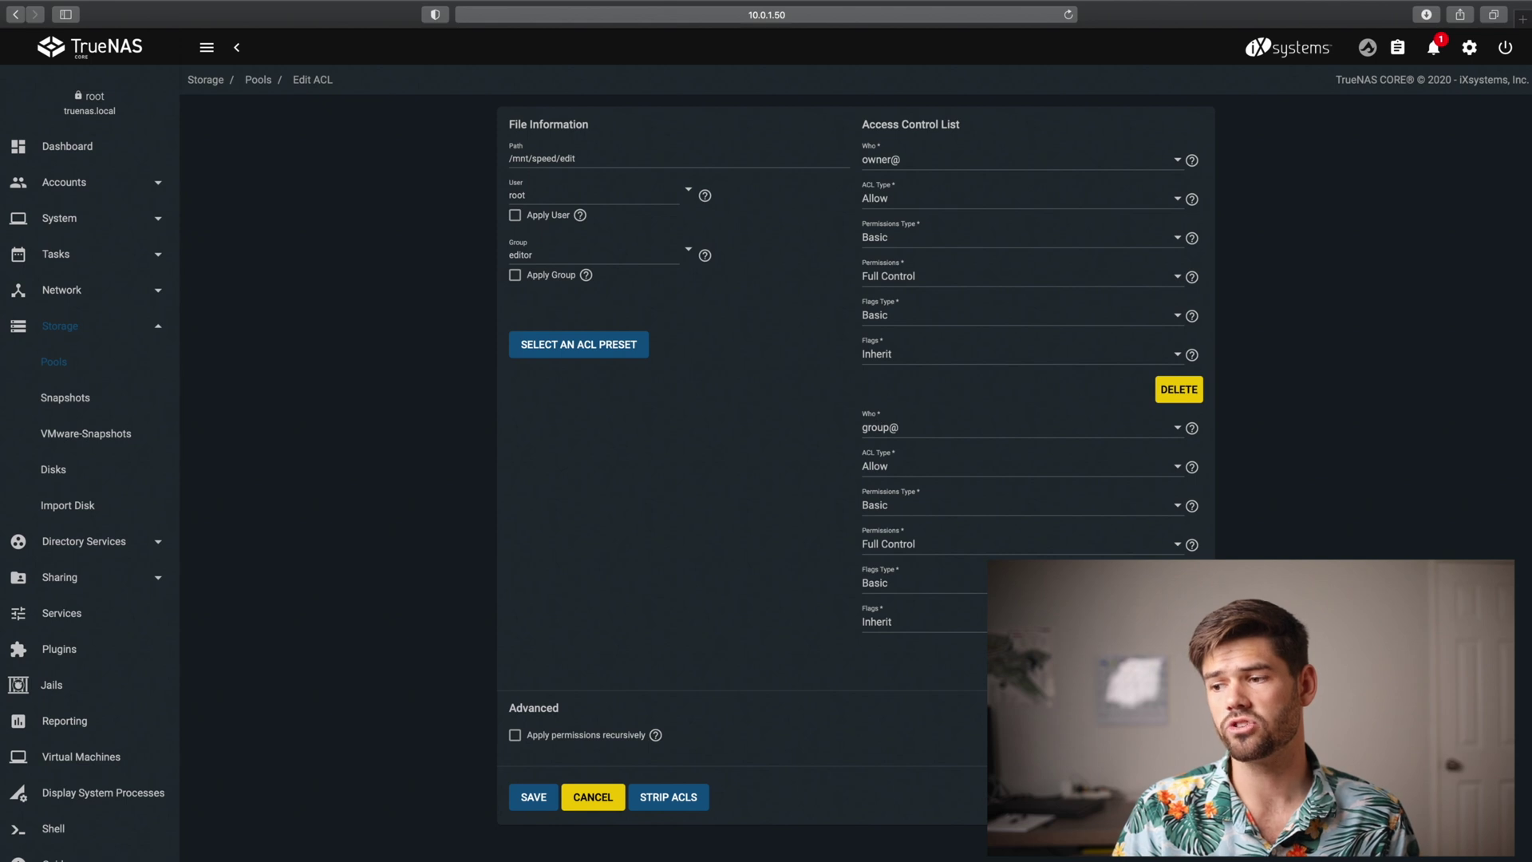
pyautogui.scroll(-3, 854, 479)
pyautogui.click(916, 505)
pyautogui.click(886, 544)
pyautogui.scroll(-2, 821, 581)
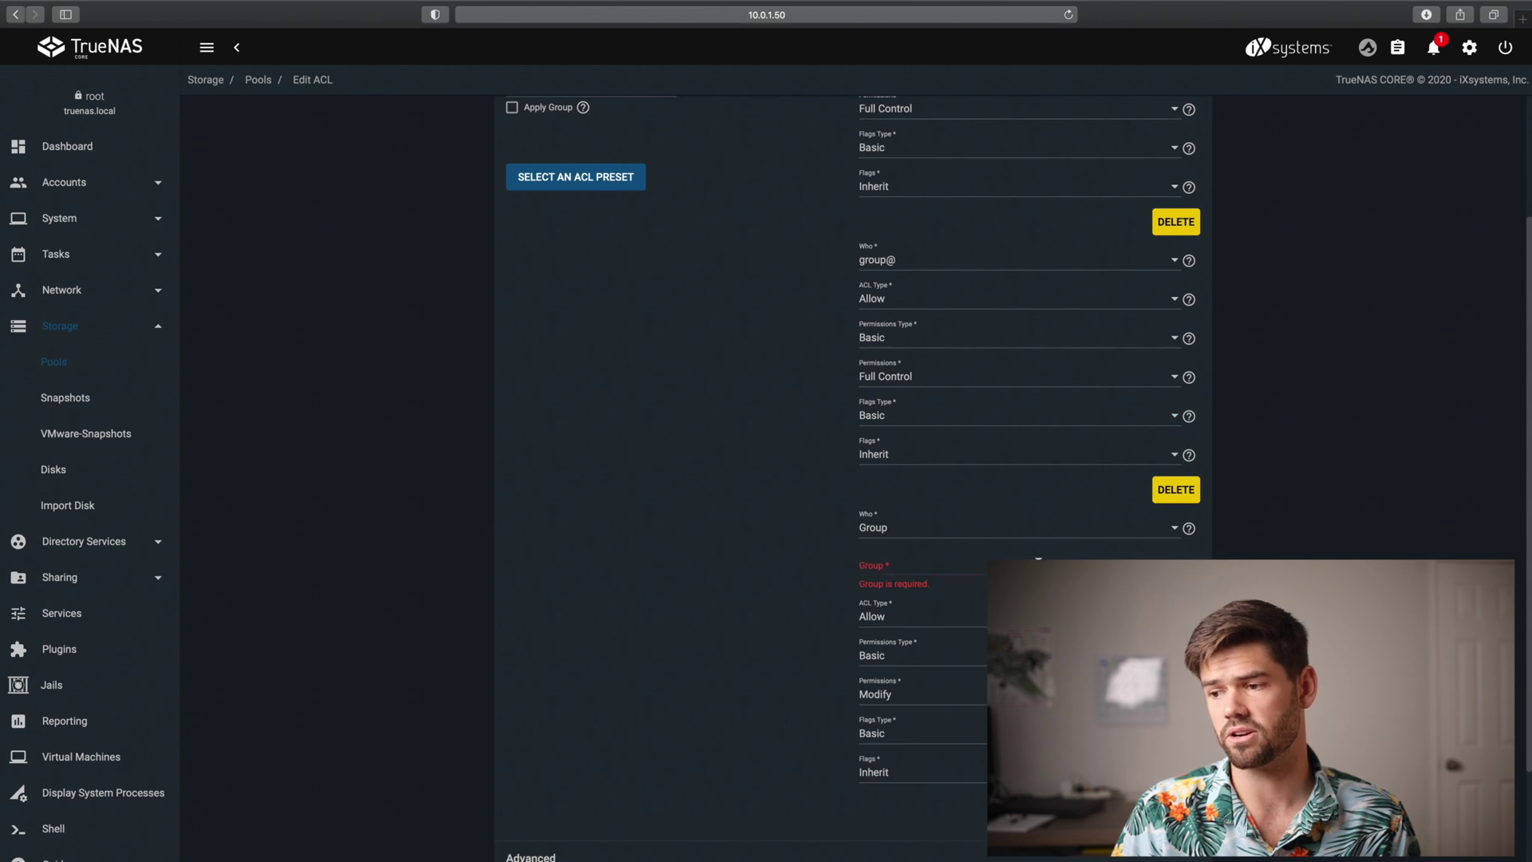
pyautogui.write('editor')
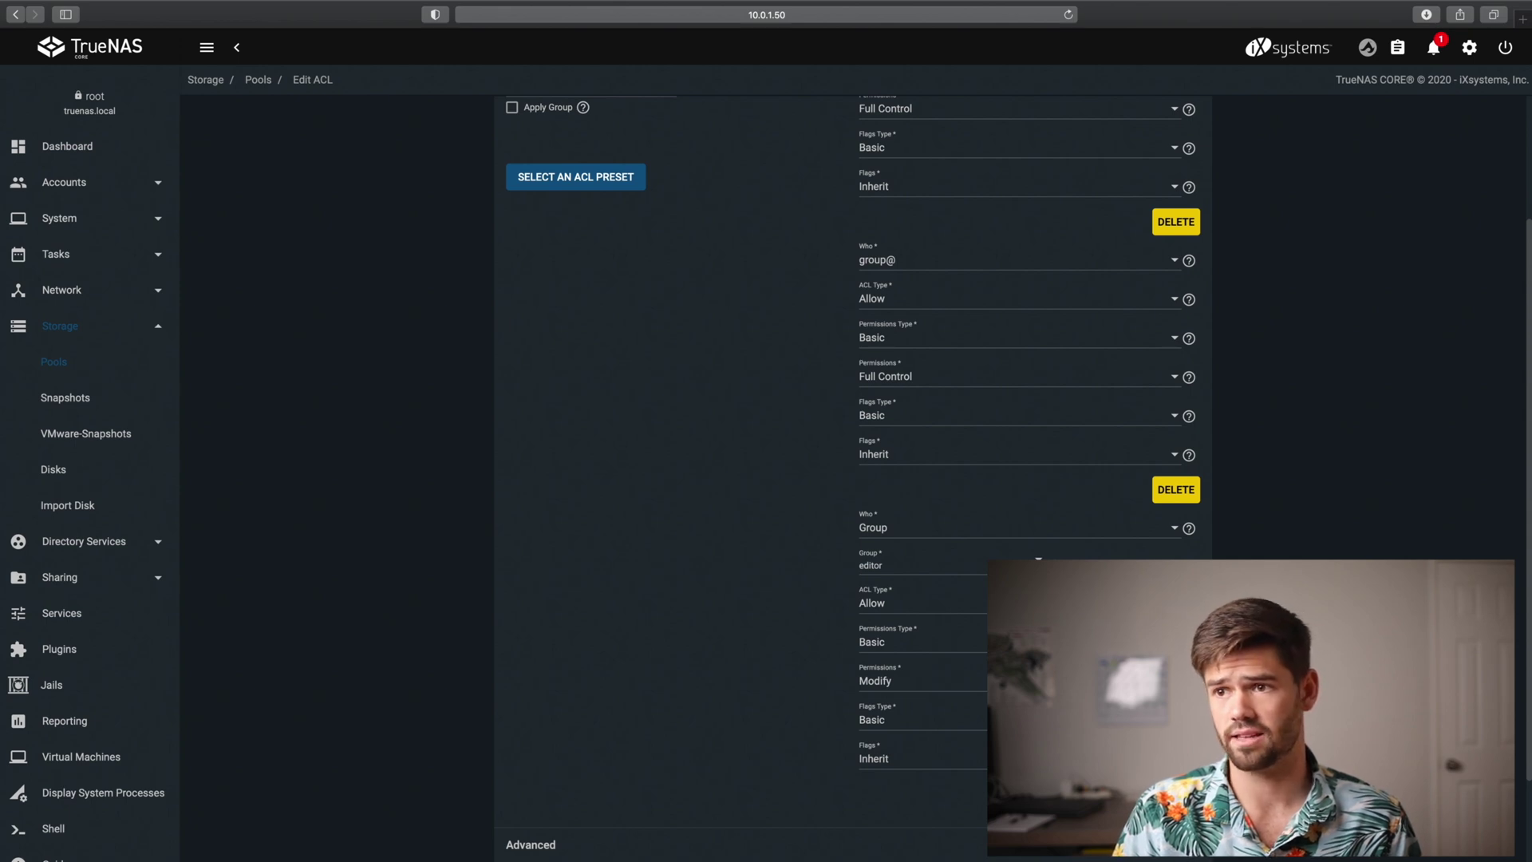
pyautogui.scroll(1, 853, 478)
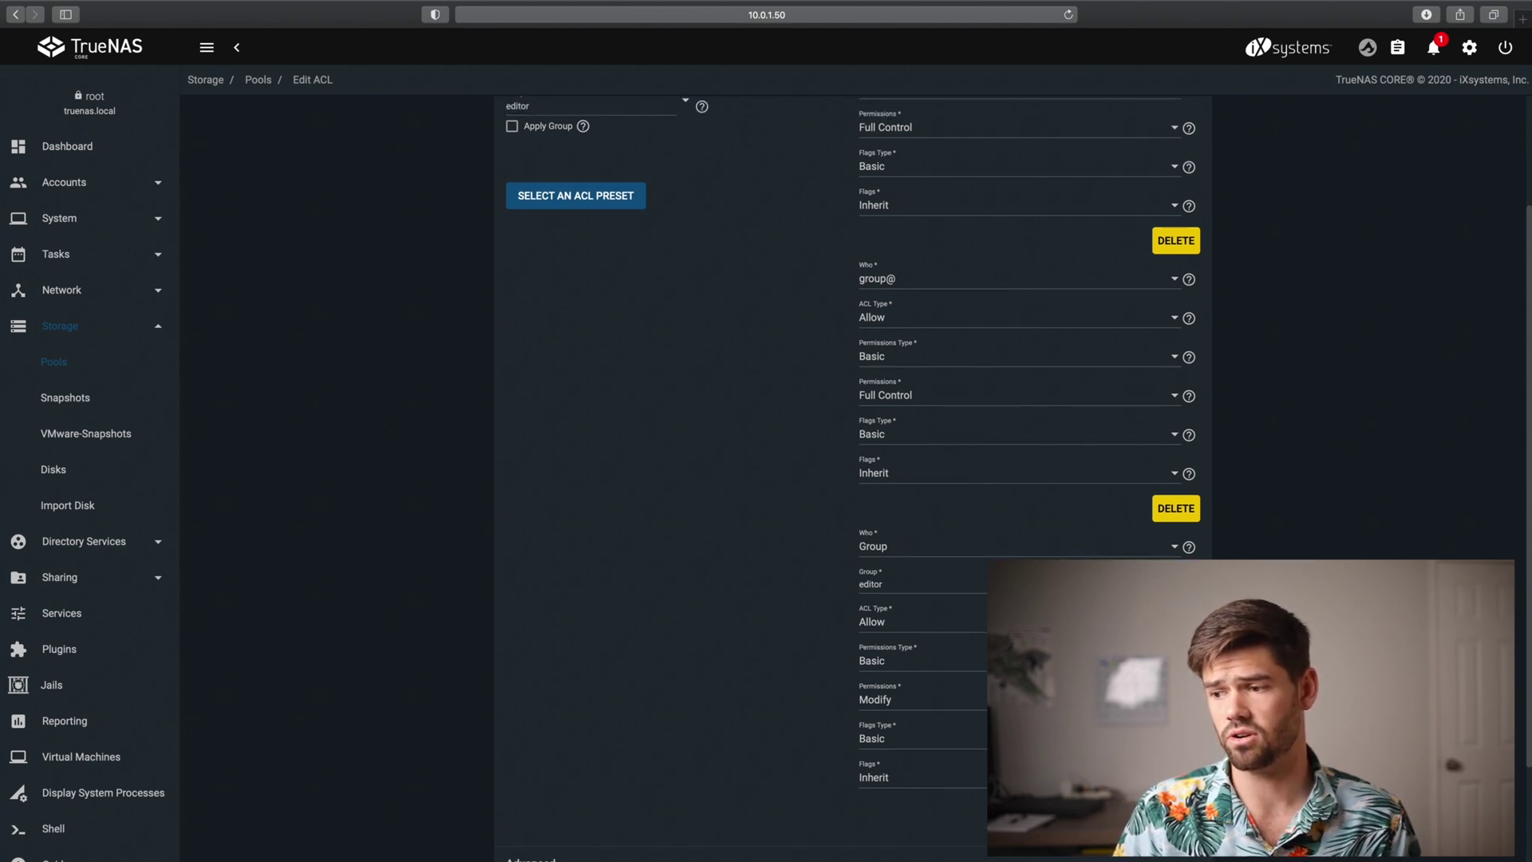
pyautogui.scroll(-3, 819, 620)
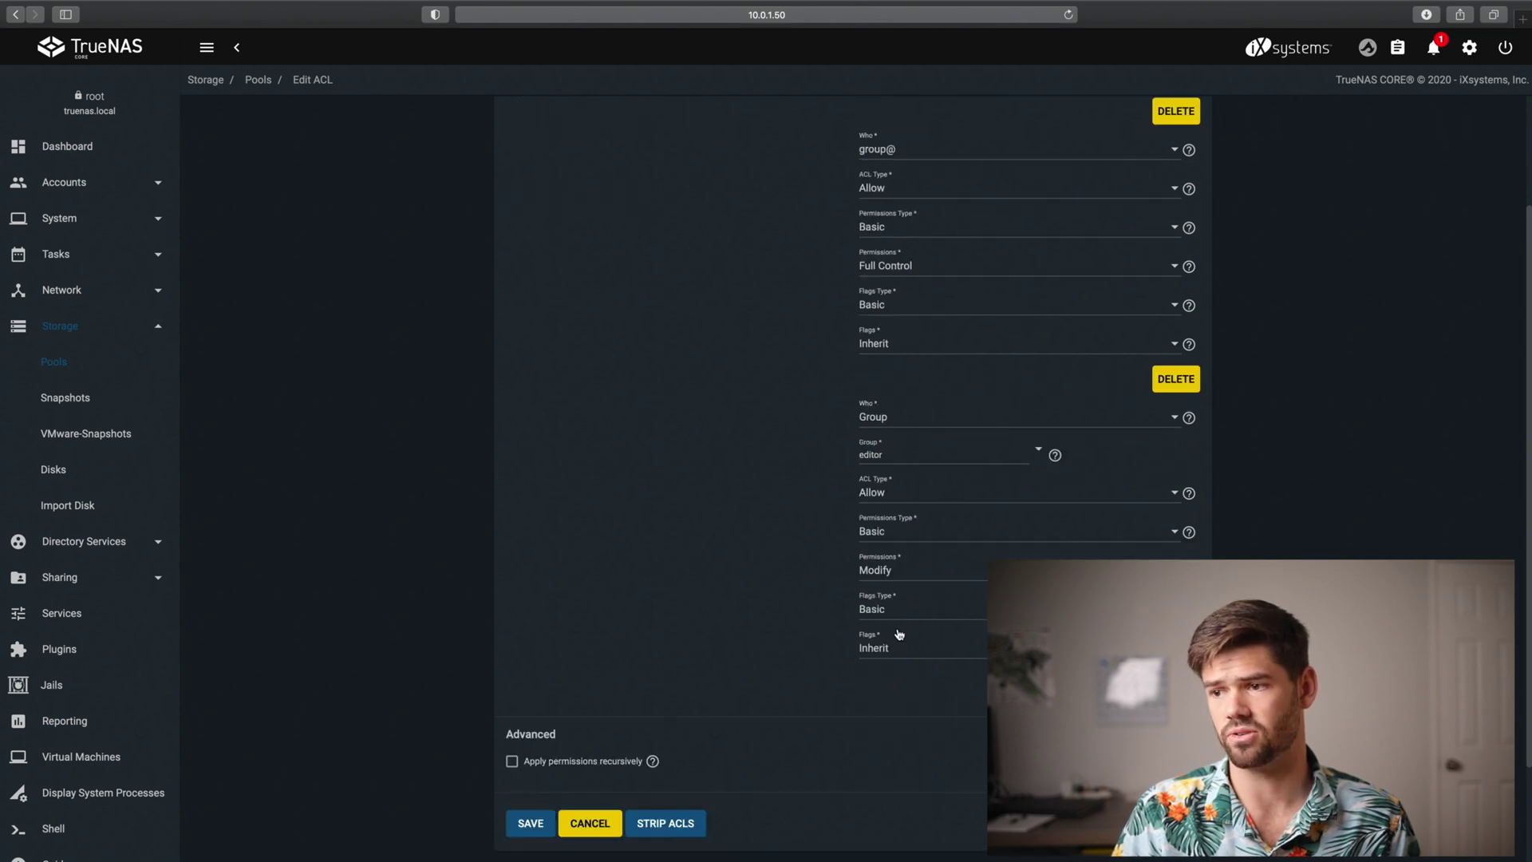
pyautogui.scroll(1, 899, 634)
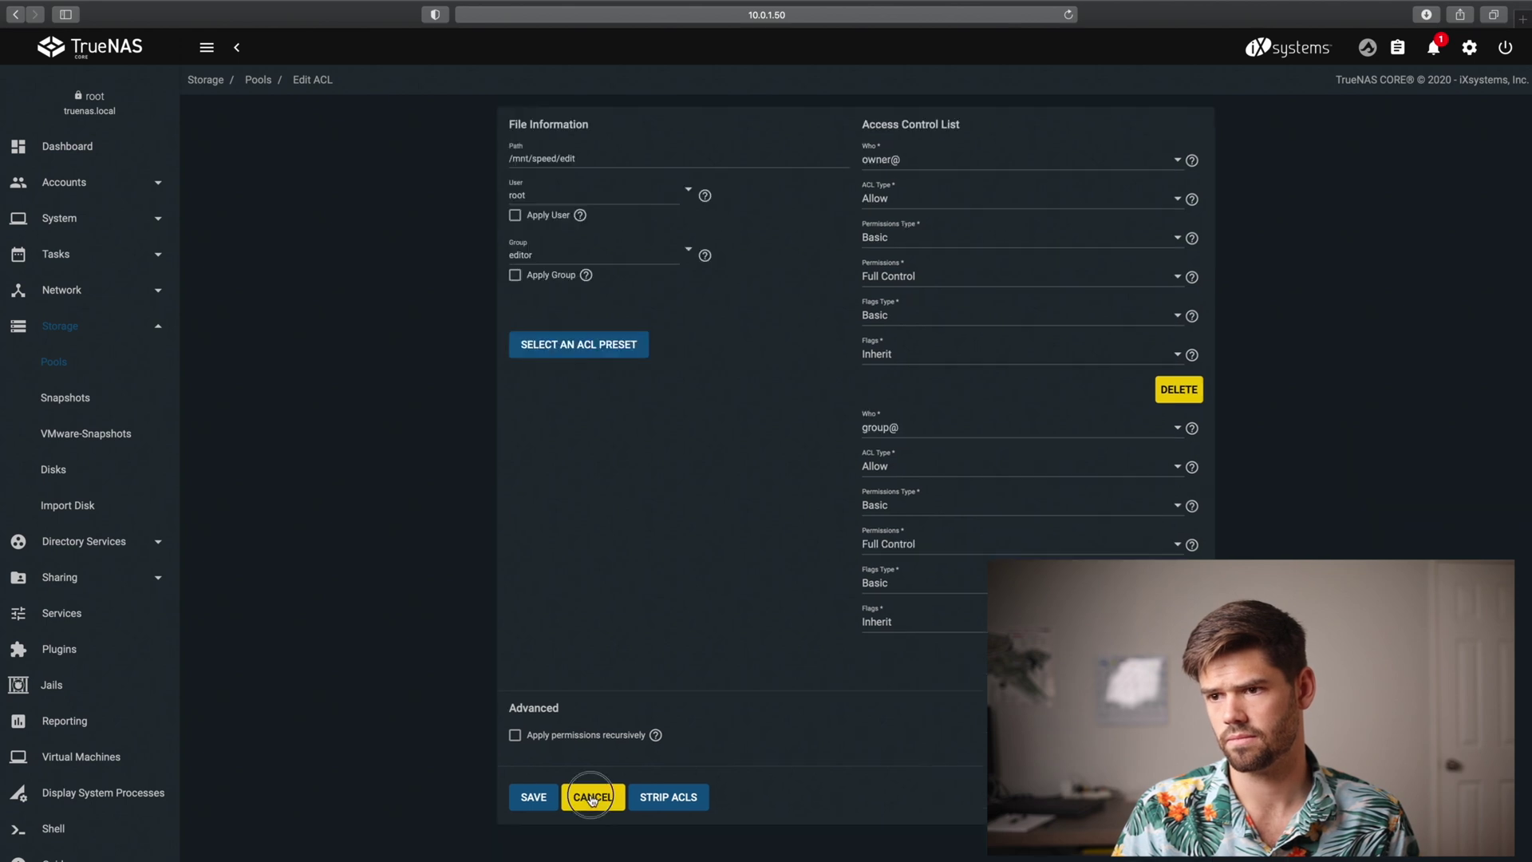
pyautogui.click(590, 794)
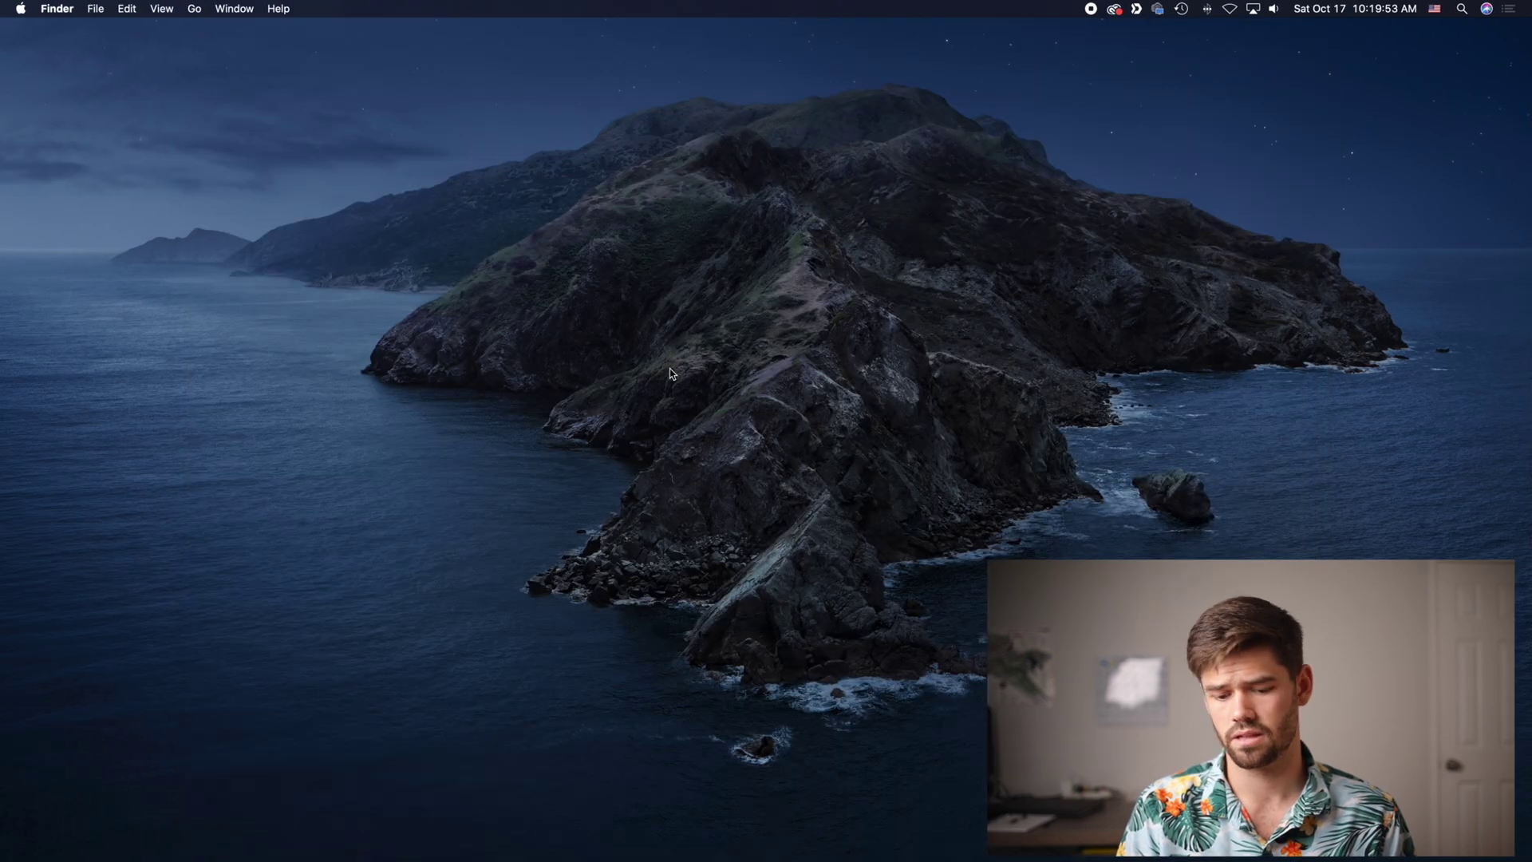
# Mount the edit share from recent server smb://10.0.1.50, then close its Finder window
pyautogui.press('super+k')
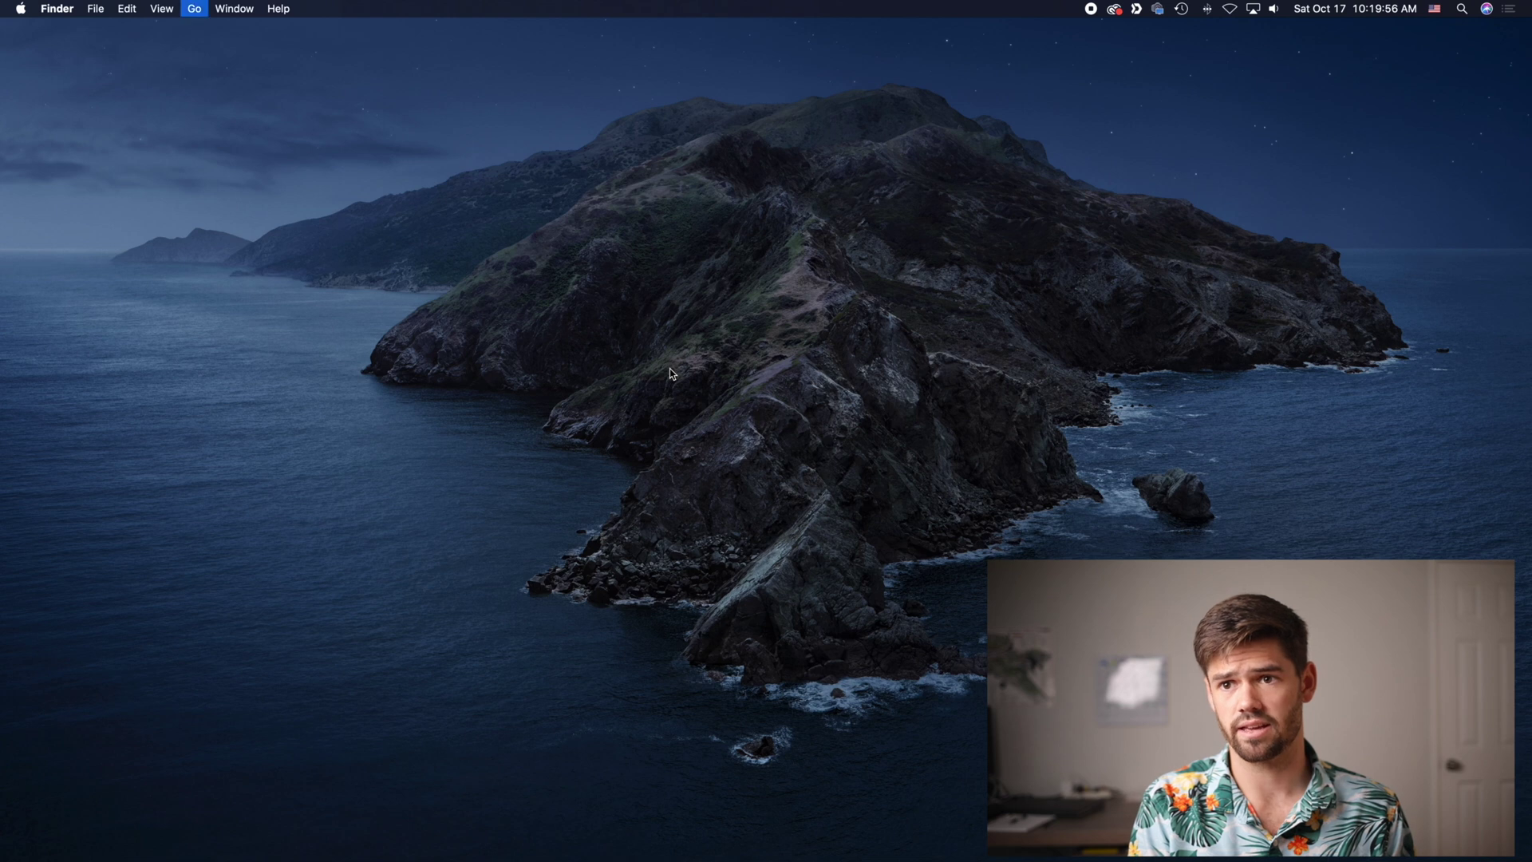
pyautogui.press('Down')
pyautogui.press('Down')
pyautogui.press('Down')
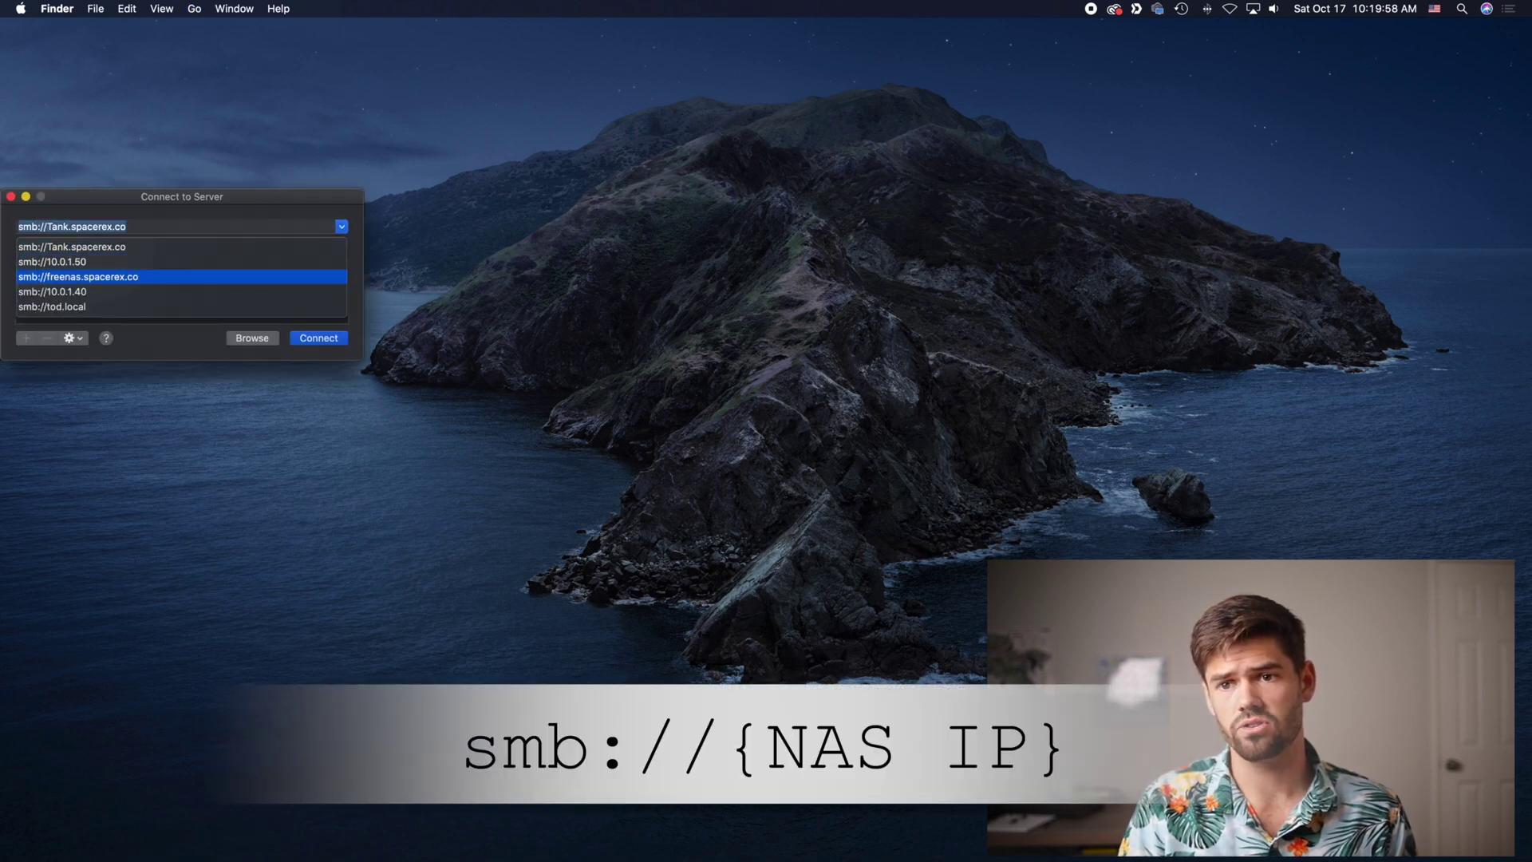
pyautogui.press('Up')
pyautogui.press('Return')
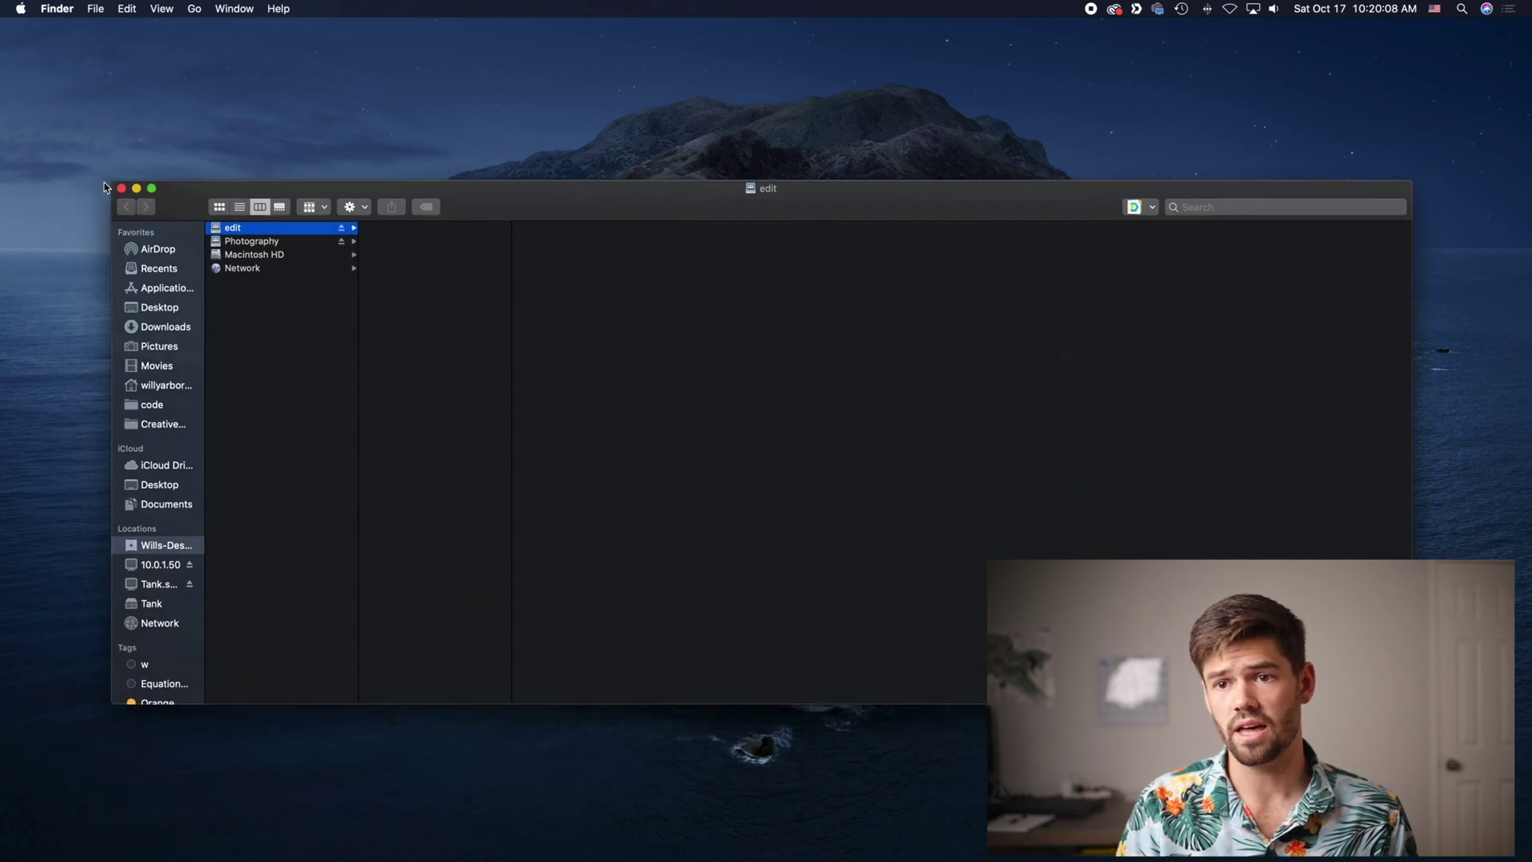
pyautogui.click(122, 188)
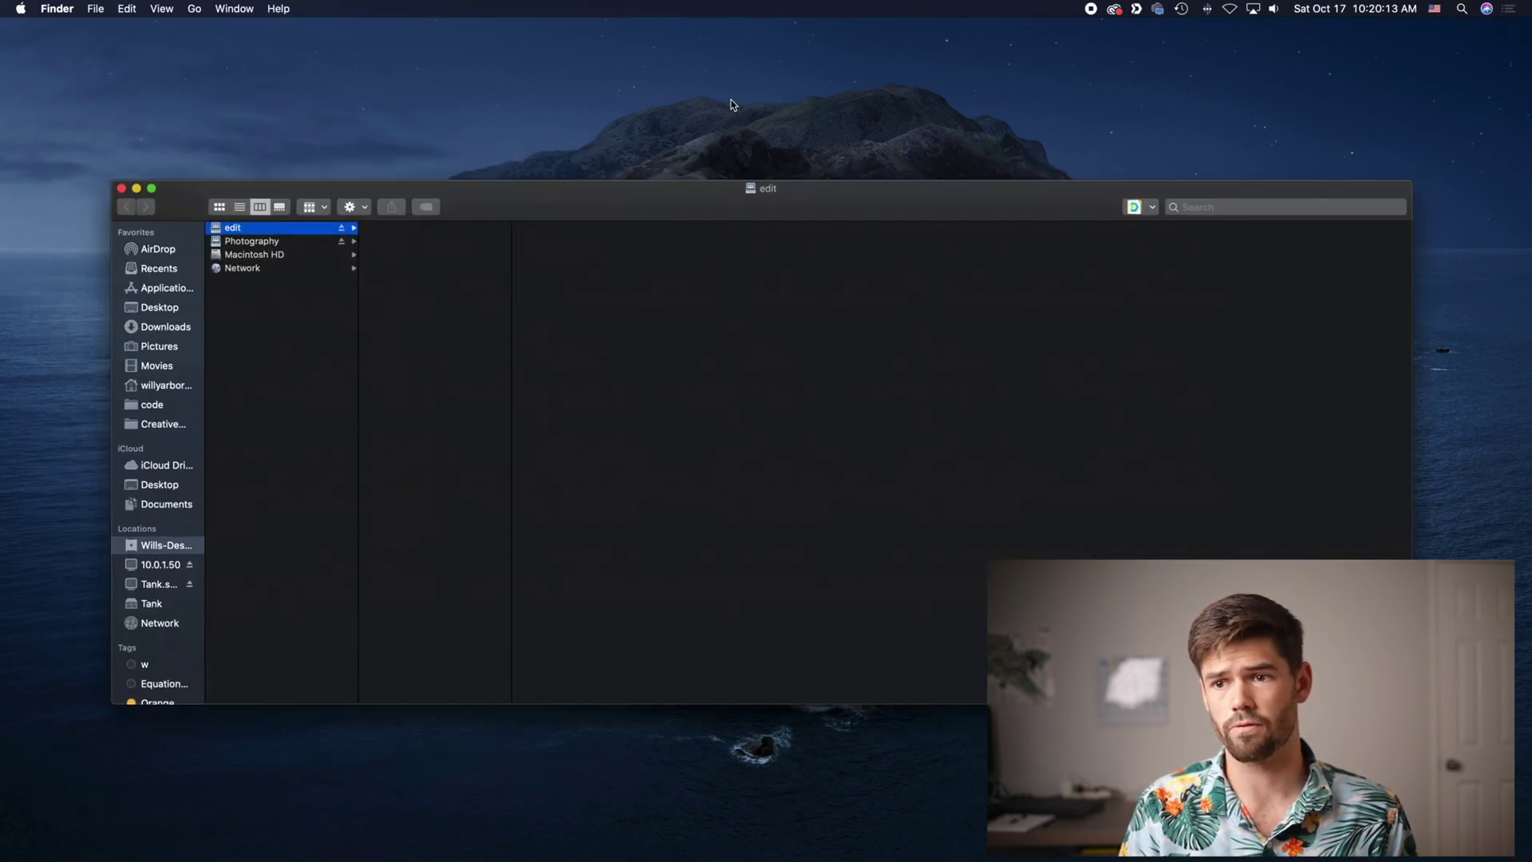
# Benchmark the edit share in Disk Speed Test, stopping at 539.0 MB/s write and 400.9 MB/s read
pyautogui.click(731, 105)
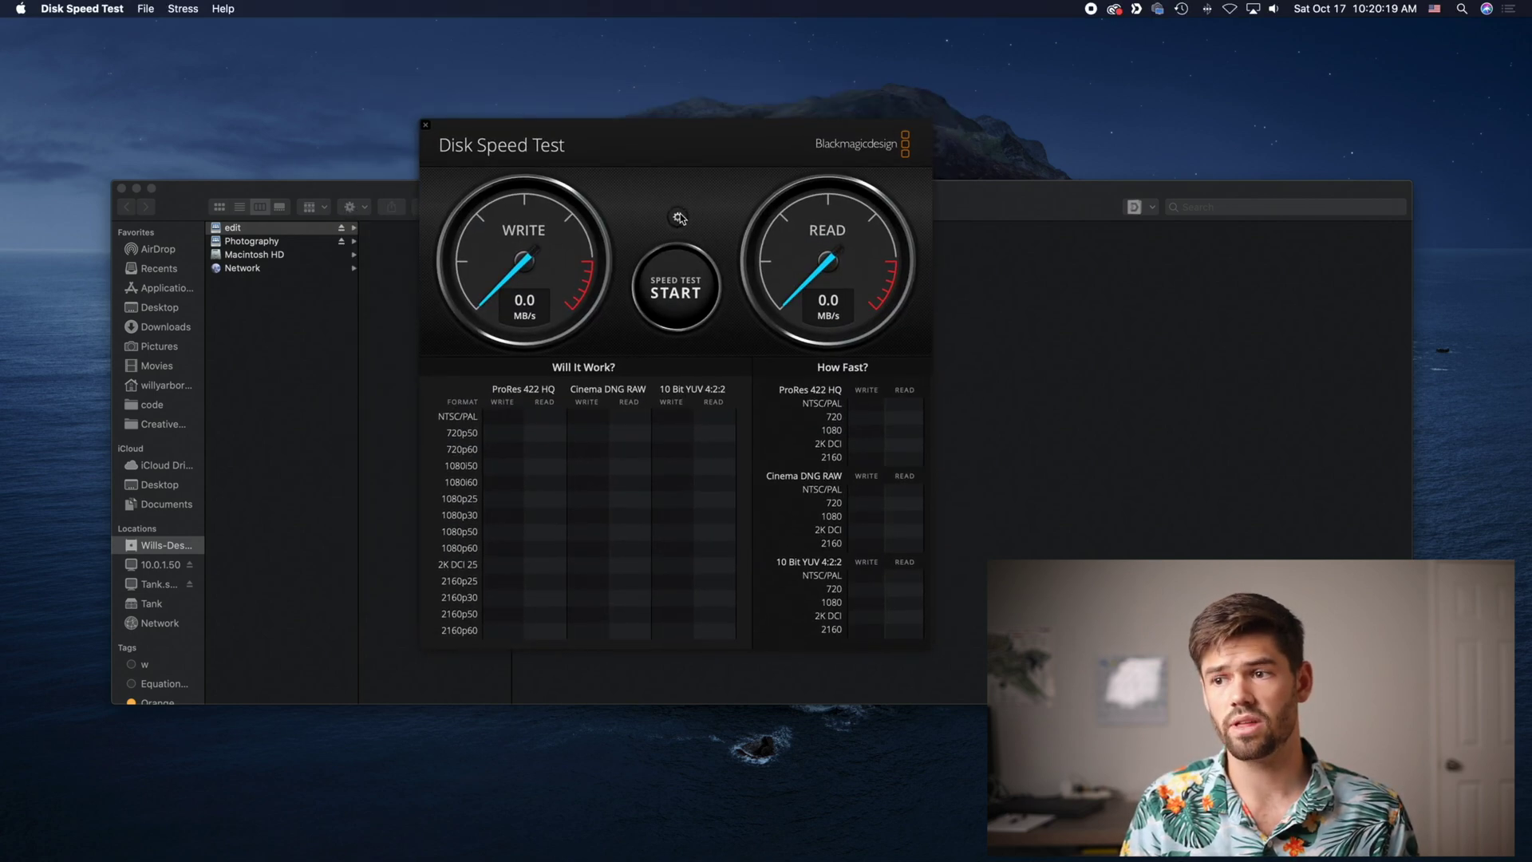
pyautogui.click(678, 217)
pyautogui.click(686, 262)
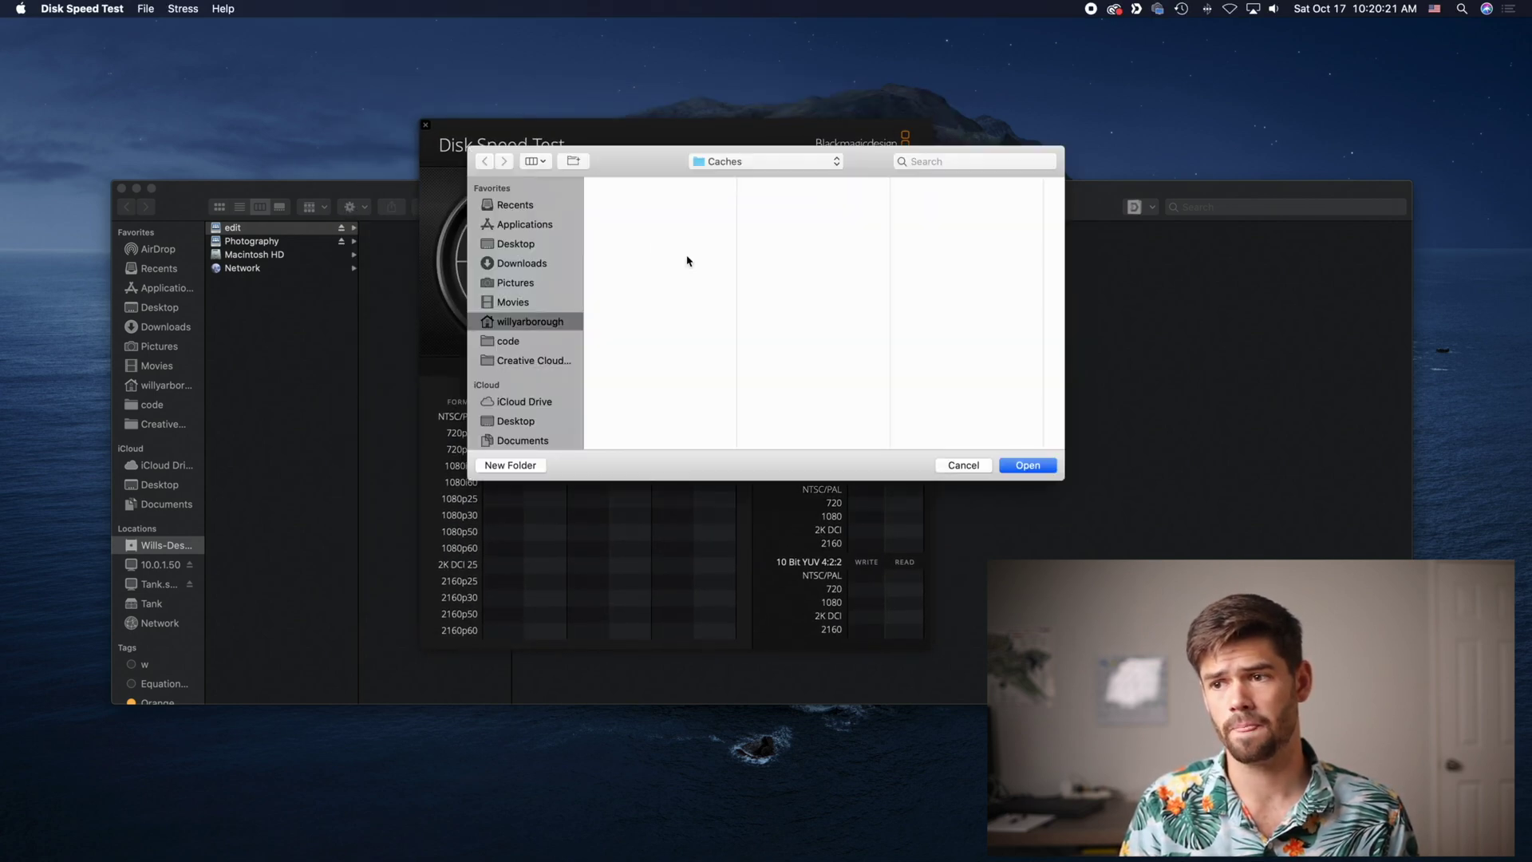
pyautogui.click(1020, 468)
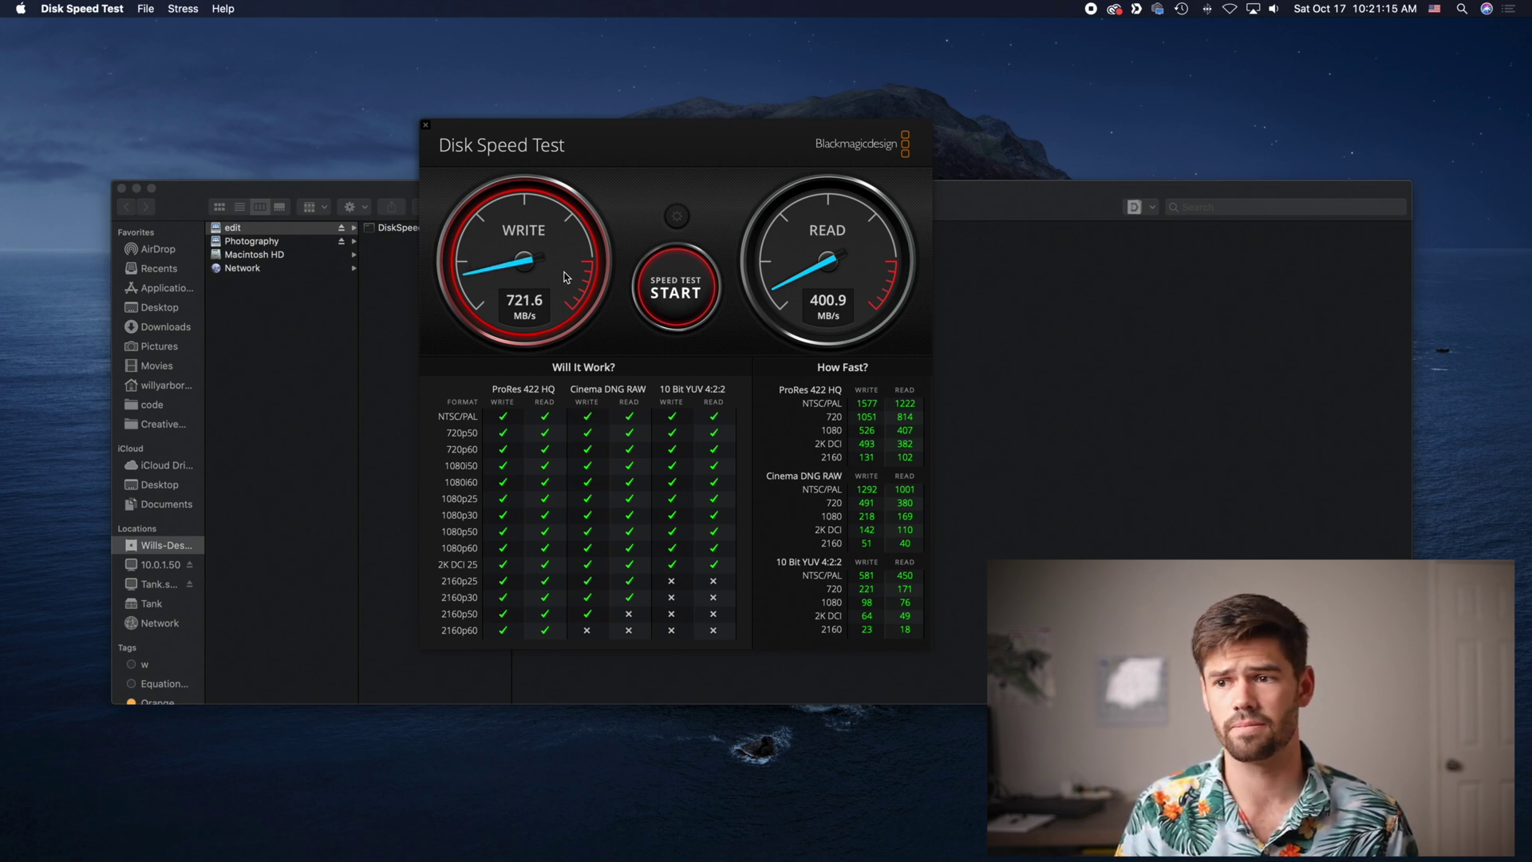
pyautogui.click(663, 294)
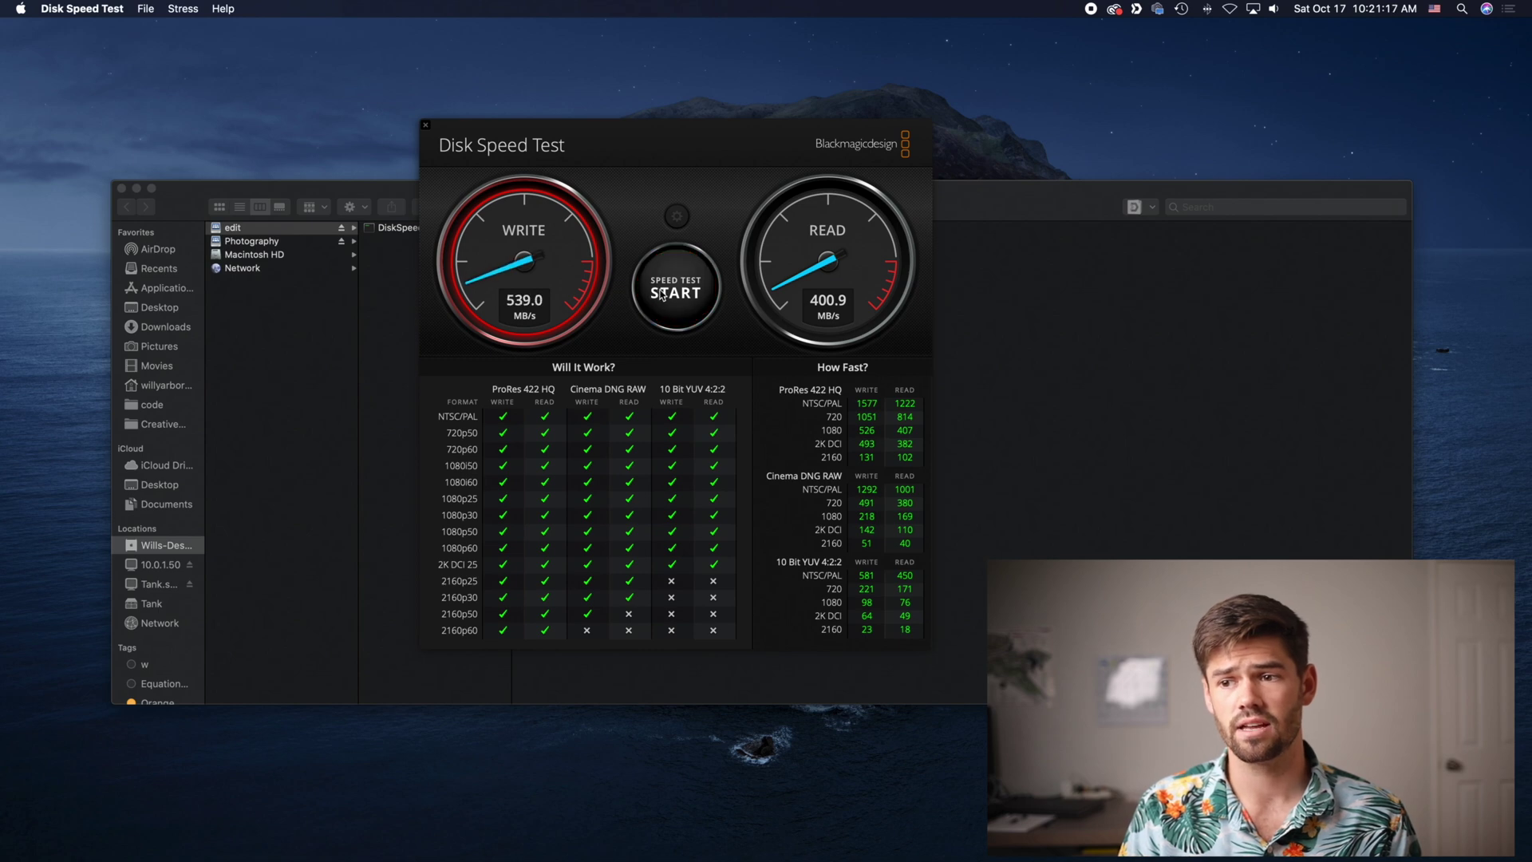